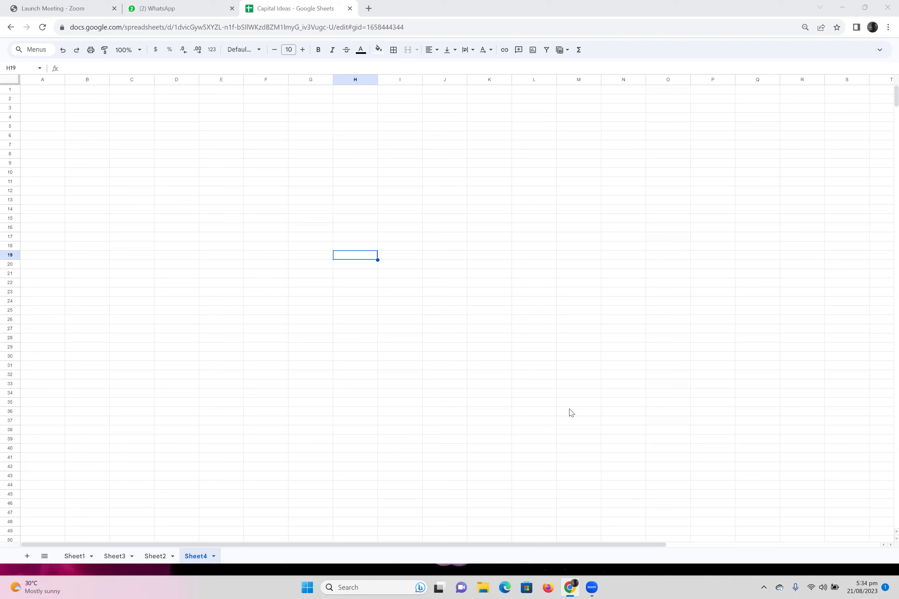
Show the spreadsheet's hidden title and menu header above the empty Sheet4
{"action": "left_click", "coordinate": [168, 215]}
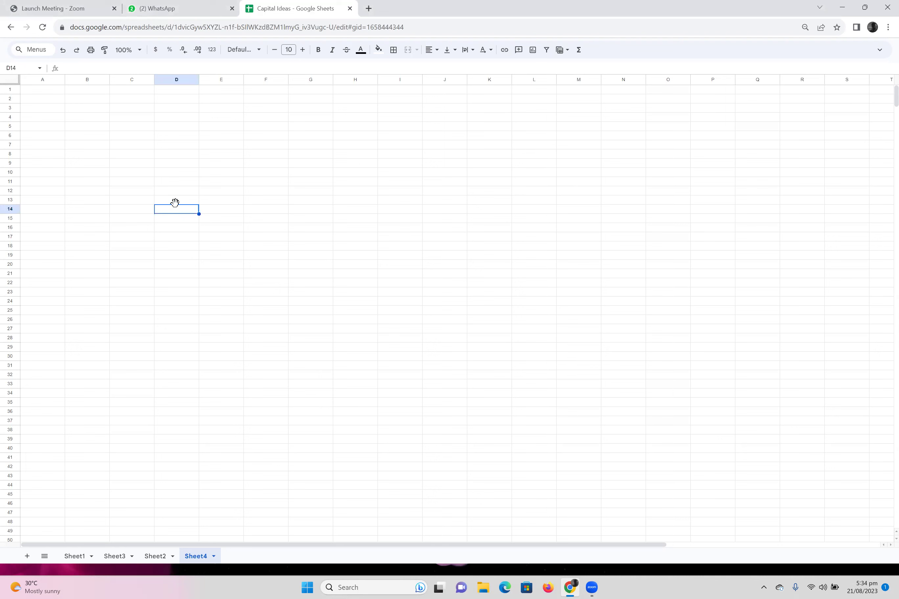
{"action": "left_click_drag", "start_coordinate": [187, 204], "coordinate": [180, 174]}
{"action": "left_click", "coordinate": [394, 191]}
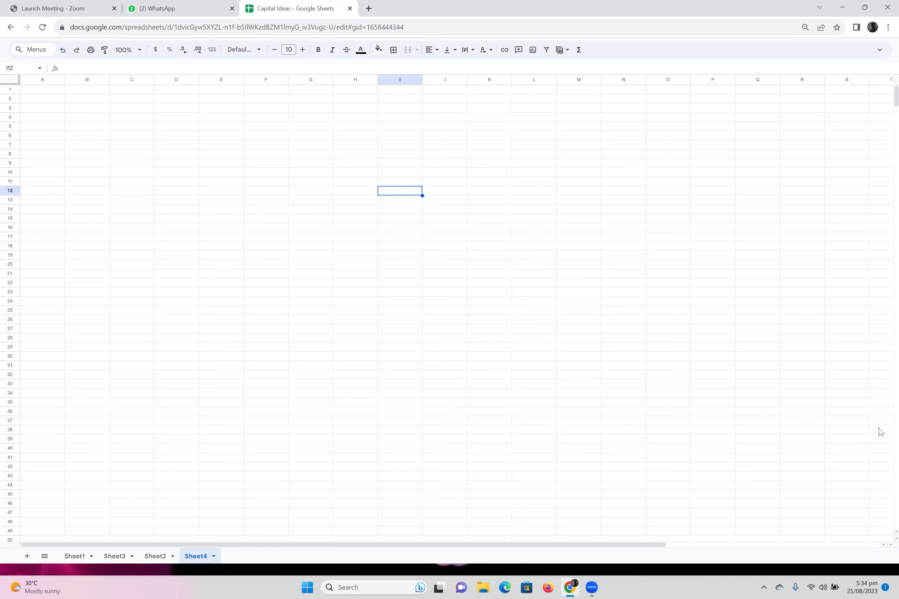
{"action": "left_click", "coordinate": [879, 52]}
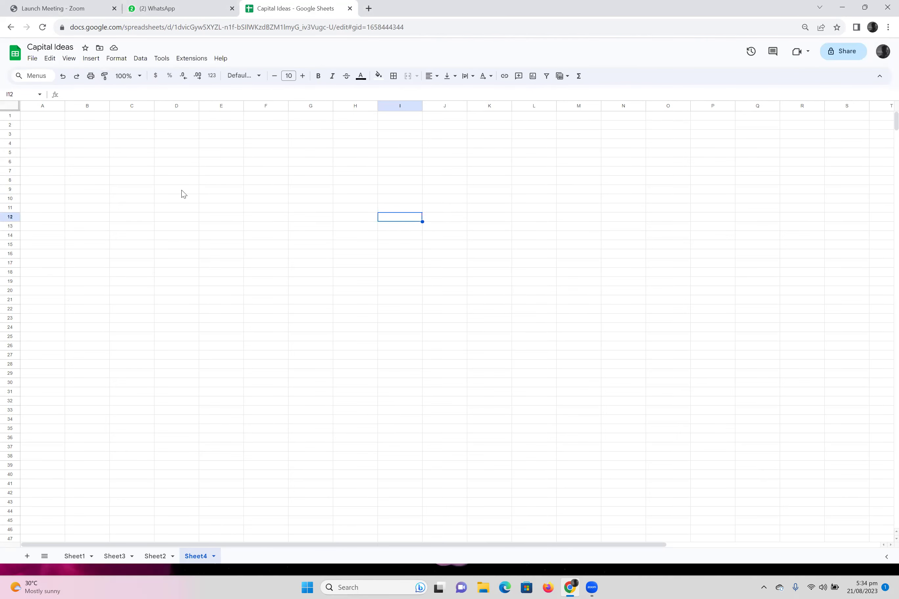
{"action": "left_click", "coordinate": [167, 219]}
{"action": "left_click", "coordinate": [224, 177]}
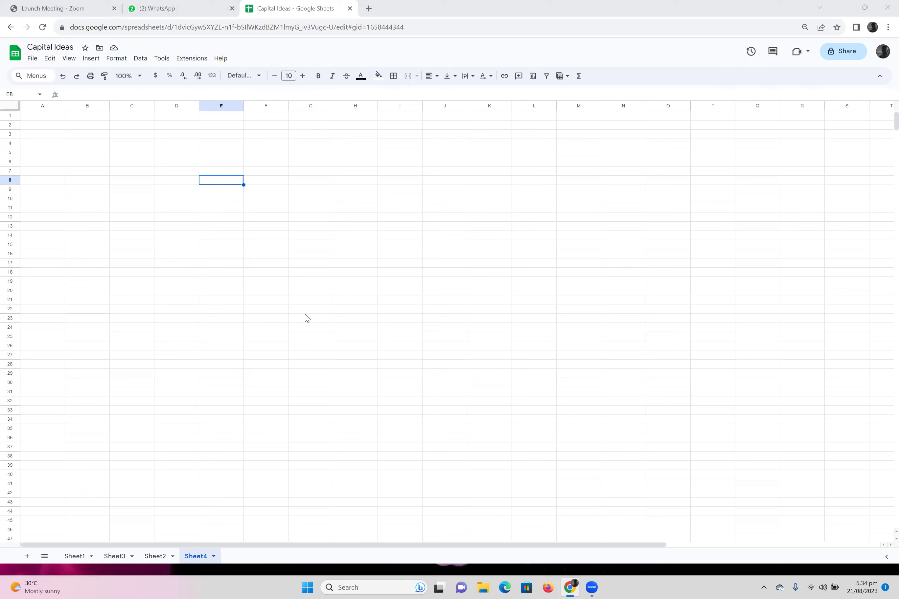
{"action": "left_click", "coordinate": [222, 171]}
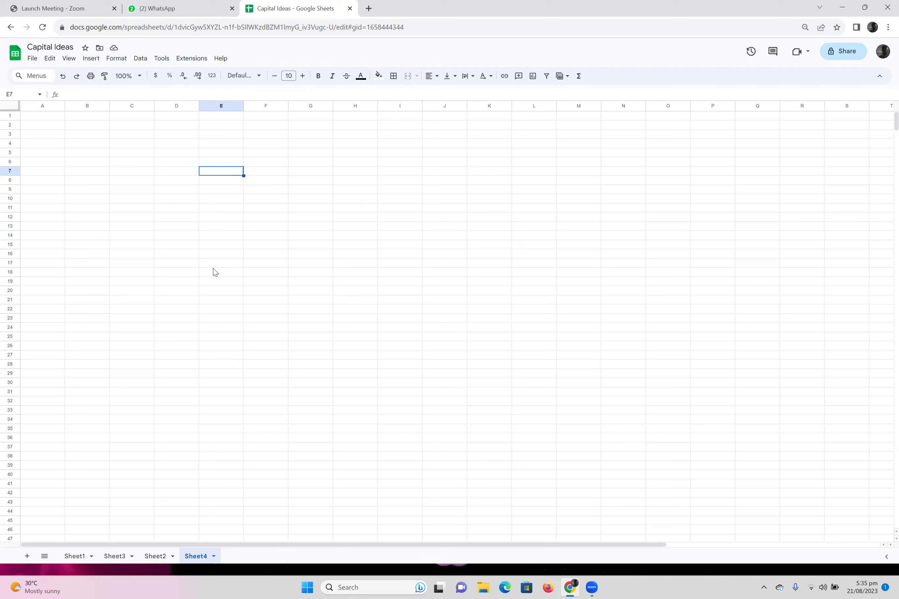
Fill row 3 with 7:00 in E3, PM in F3 and "OPEN THE CALL FOR DEPOSITS" in G3
{"action": "left_click", "coordinate": [227, 135]}
{"action": "type", "text": "7"}
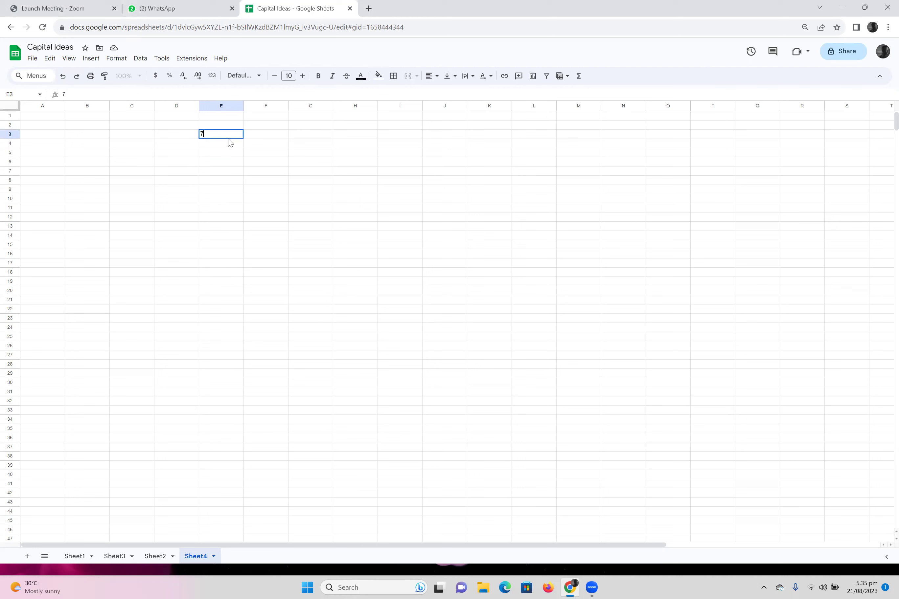
{"action": "type", "text": ":00"}
{"action": "left_click", "coordinate": [250, 134]}
{"action": "type", "text": "PM"}
{"action": "left_click", "coordinate": [331, 136]}
{"action": "type", "text": "OPEN THE "}
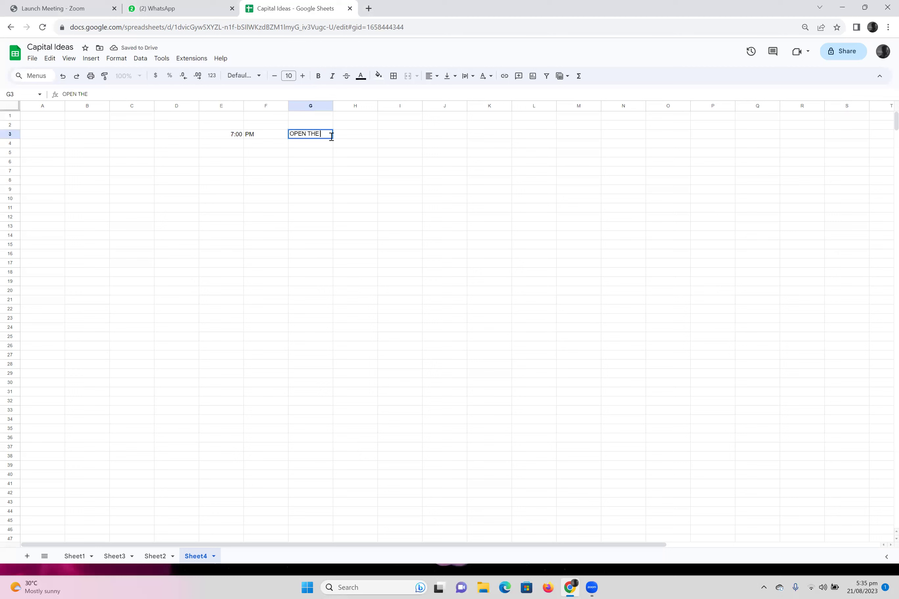
{"action": "type", "text": "CALL FOR DEPOSITS"}
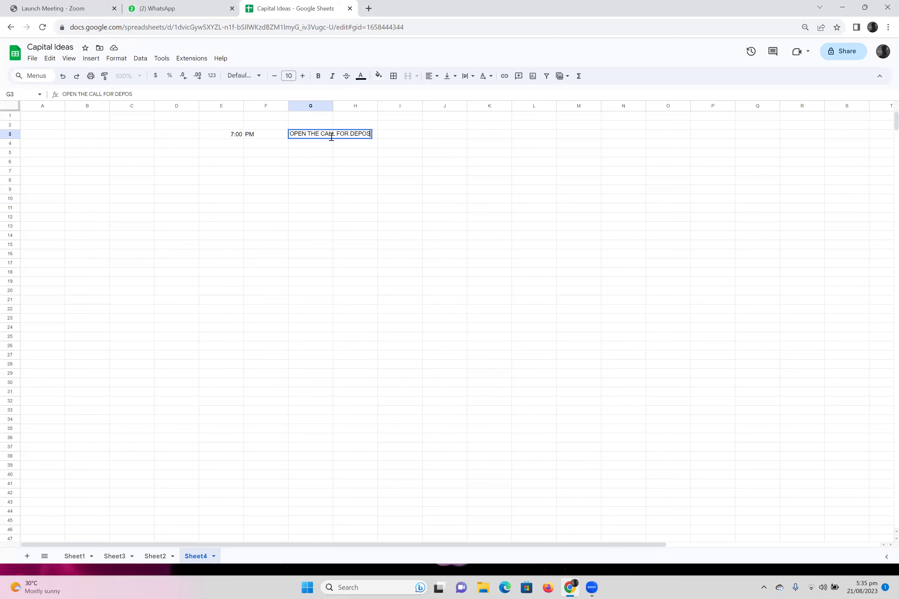
{"action": "key", "text": "Return"}
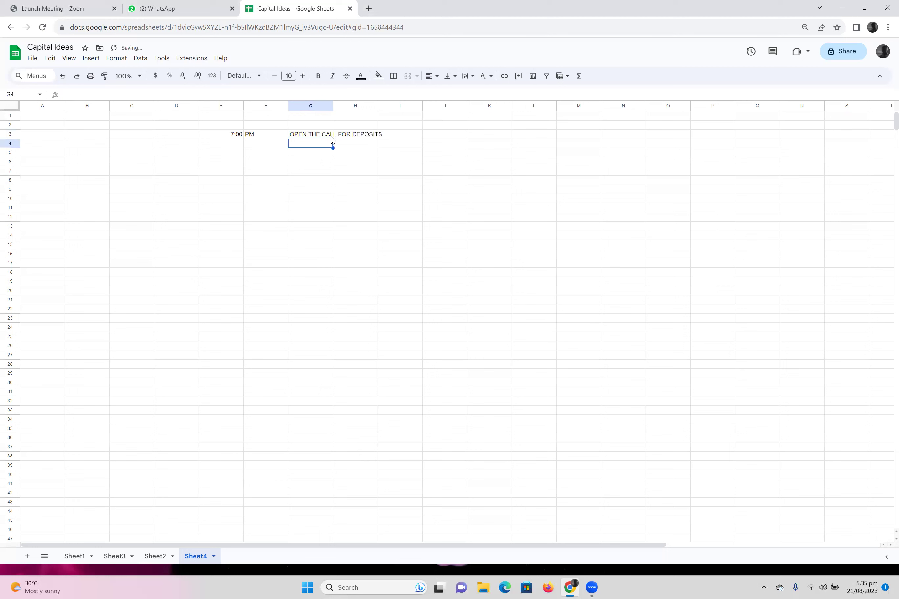
Add the times 8 PM, 9 PM and 10 PM in rows 4 to 6, with hours in column E and PM in column F
{"action": "left_click", "coordinate": [231, 145]}
{"action": "type", "text": "8"}
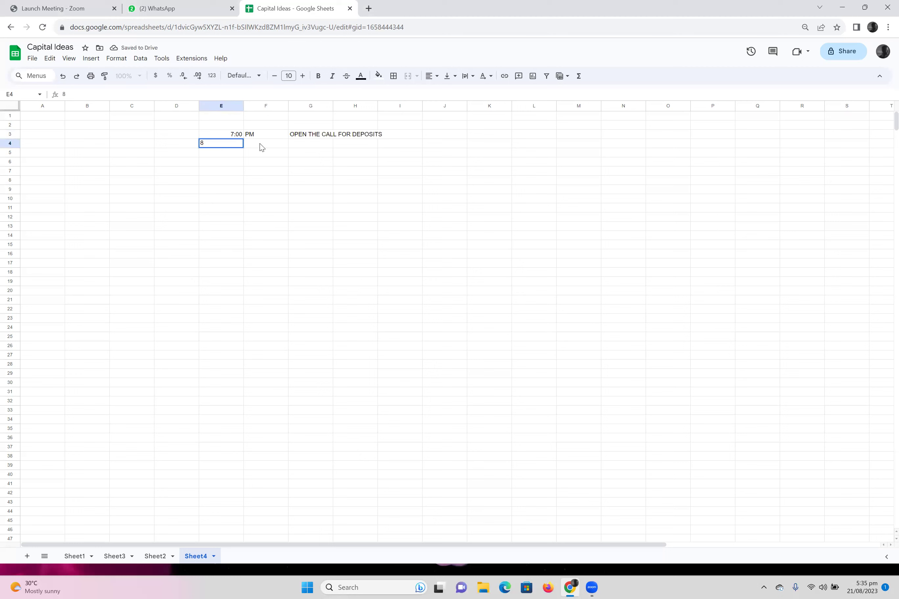
{"action": "left_click", "coordinate": [259, 147]}
{"action": "type", "text": "PM"}
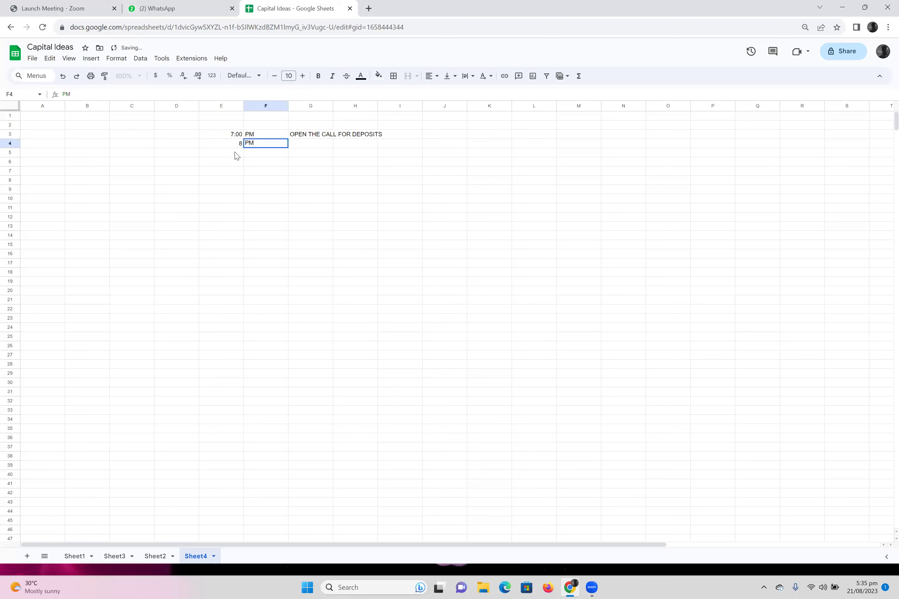
{"action": "left_click", "coordinate": [236, 153]}
{"action": "type", "text": "9"}
{"action": "left_click", "coordinate": [266, 153]}
{"action": "type", "text": "PM"}
{"action": "left_click", "coordinate": [241, 163]}
{"action": "type", "text": "10"}
{"action": "left_click", "coordinate": [259, 162]}
{"action": "type", "text": "p"}
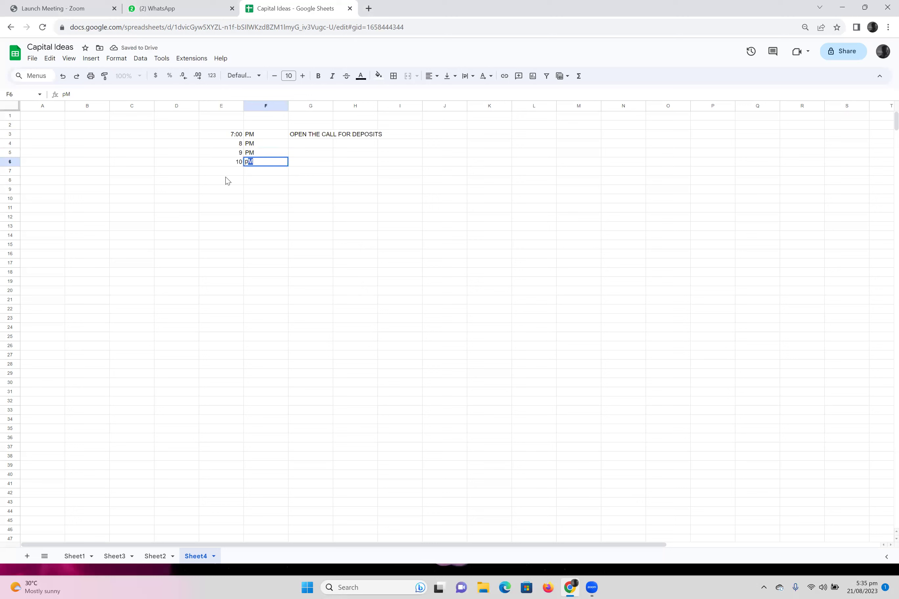
Extend the time list with 11 PM in row 7 and 12 AM in row 8 of columns E and F
{"action": "left_click", "coordinate": [232, 172]}
{"action": "type", "text": "11"}
{"action": "left_click", "coordinate": [266, 173]}
{"action": "type", "text": "p"}
{"action": "type", "text": "P"}
{"action": "type", "text": "M"}
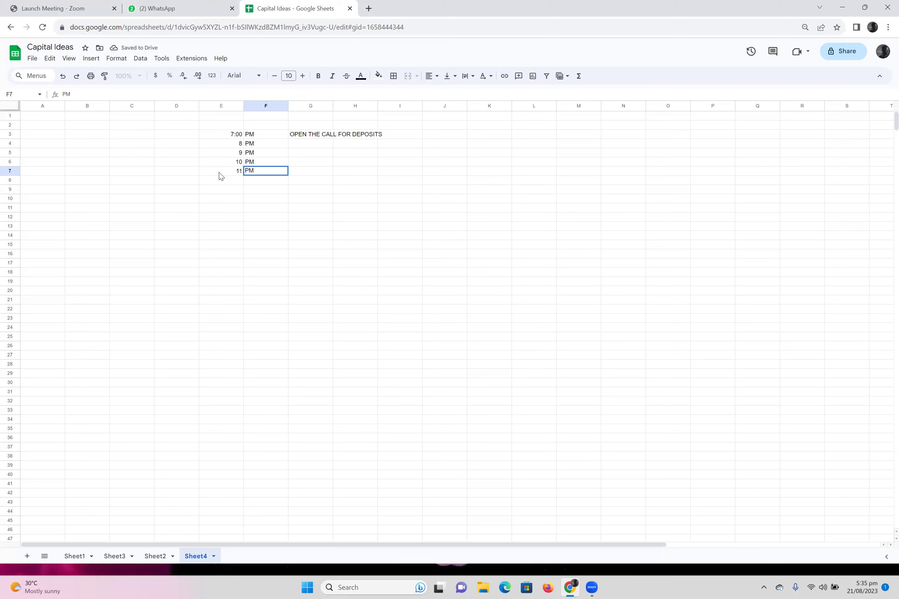
{"action": "left_click", "coordinate": [235, 180]}
{"action": "type", "text": "12"}
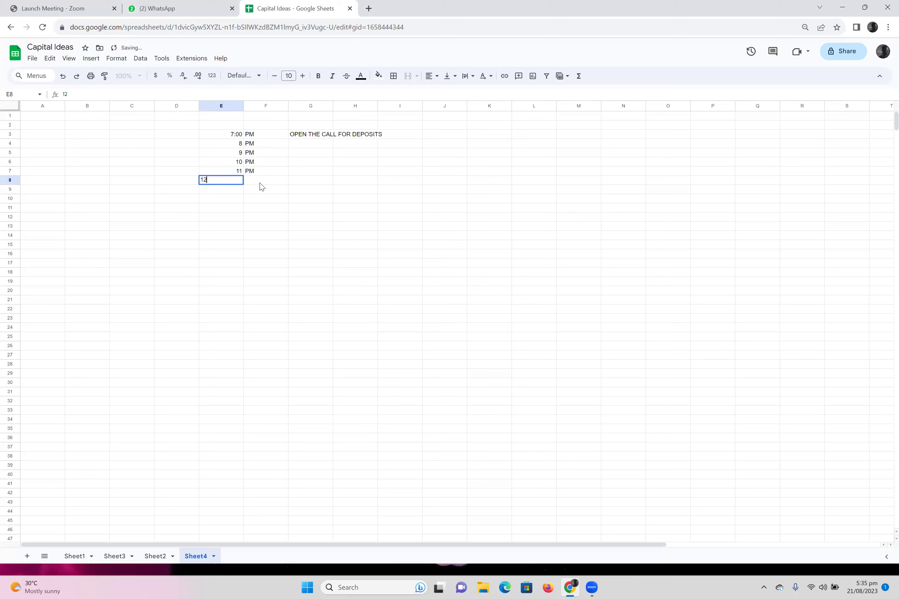
{"action": "left_click", "coordinate": [260, 181]}
{"action": "type", "text": "AM"}
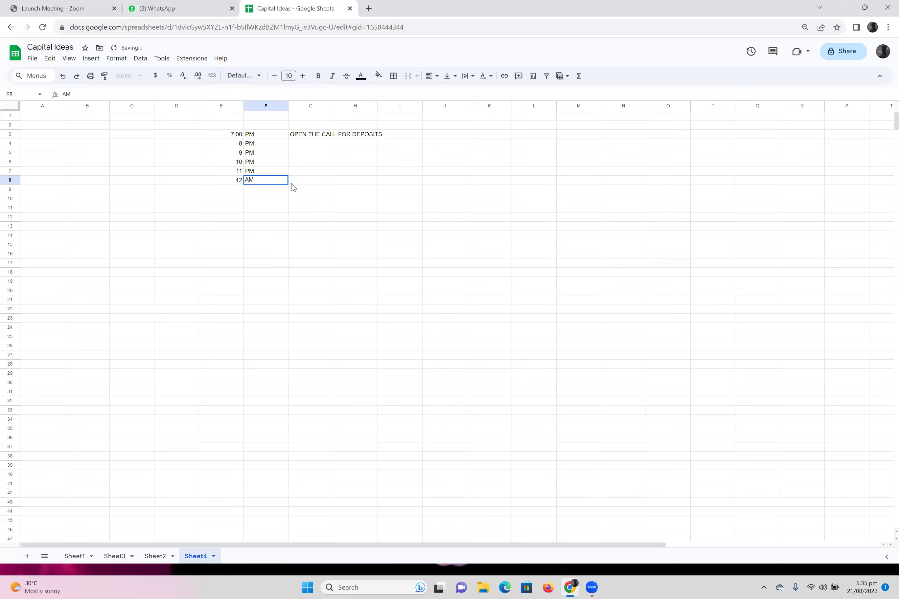
{"action": "left_click", "coordinate": [307, 184]}
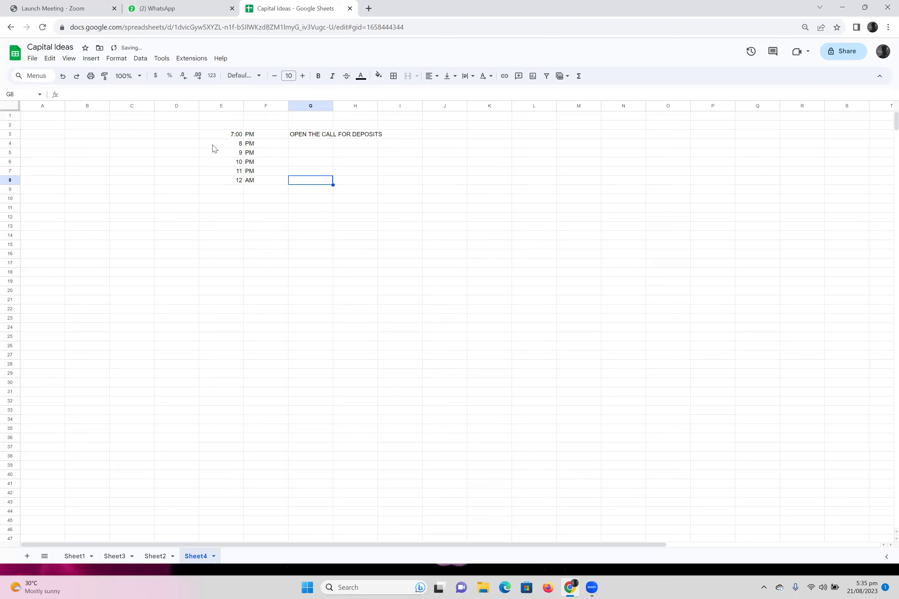
Number the entries from 8 PM to 12 AM with 1 to 5 in cells D4 to D8
{"action": "left_click", "coordinate": [188, 148]}
{"action": "type", "text": "1"}
{"action": "key", "text": "Return"}
{"action": "type", "text": "2"}
{"action": "key", "text": "Return"}
{"action": "type", "text": "3"}
{"action": "key", "text": "Return"}
{"action": "type", "text": "4"}
{"action": "key", "text": "Return"}
{"action": "type", "text": "5"}
{"action": "left_click", "coordinate": [242, 244]}
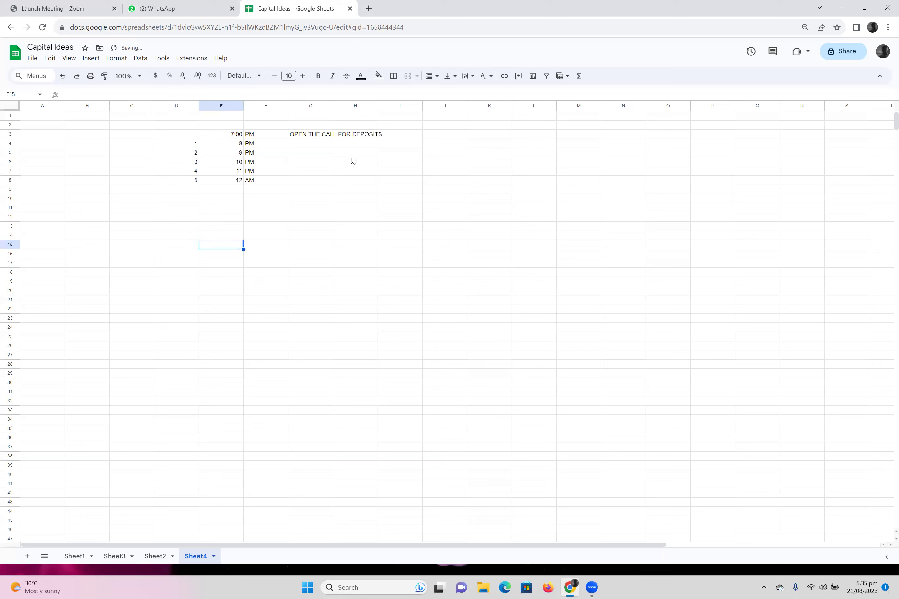
Enter the heading "LEVEL 2 CERTIFICAION" in K3 and widen column K to fit it
{"action": "left_click", "coordinate": [495, 136]}
{"action": "type", "text": "le"}
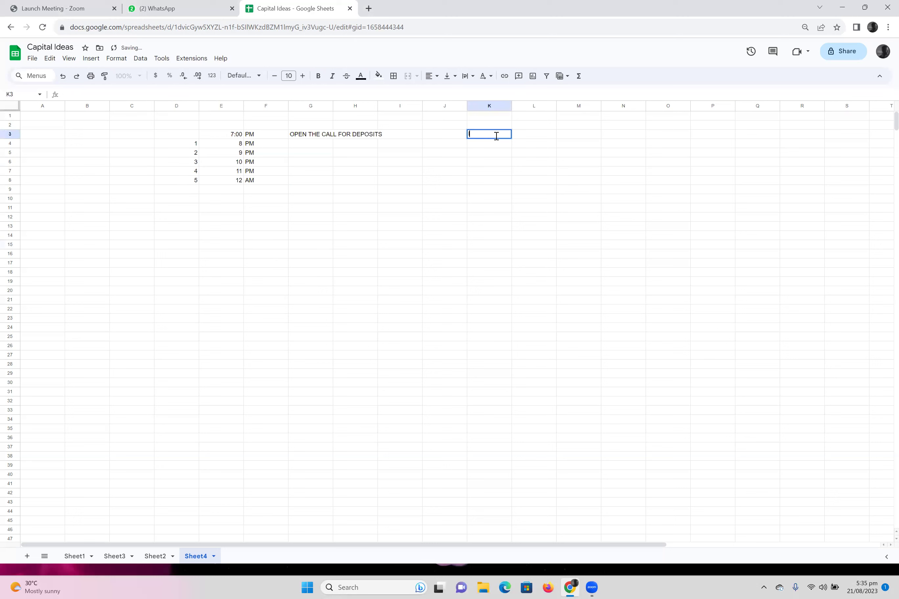
{"action": "key", "text": "BackSpace"}
{"action": "key", "text": "BackSpace"}
{"action": "type", "text": "LEVEL 2 CERTIFICAION"}
{"action": "key", "text": "Return"}
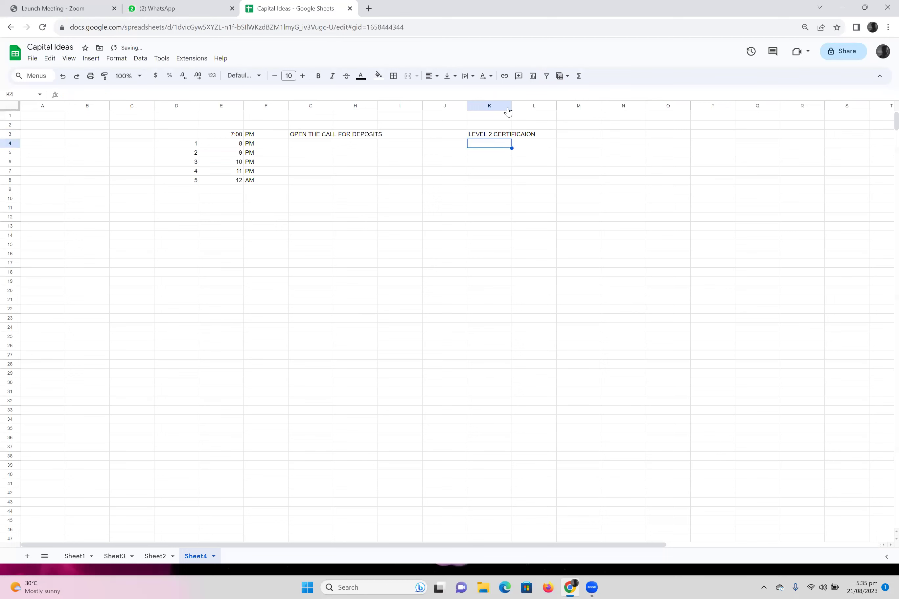
{"action": "left_click_drag", "start_coordinate": [512, 107], "coordinate": [577, 110]}
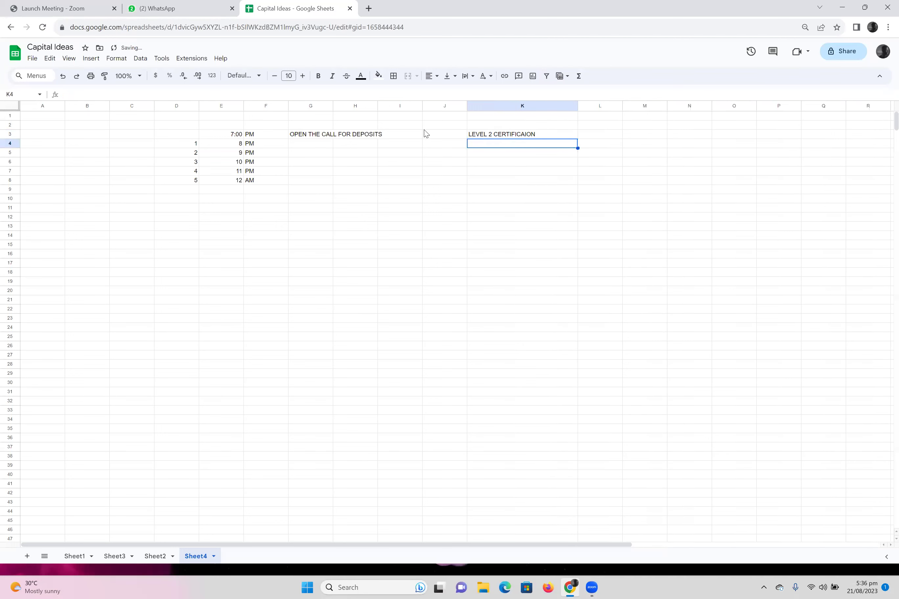
Try to insert the missing letter T into the word CERTIFICAION in cell K3
{"action": "key", "text": "Up"}
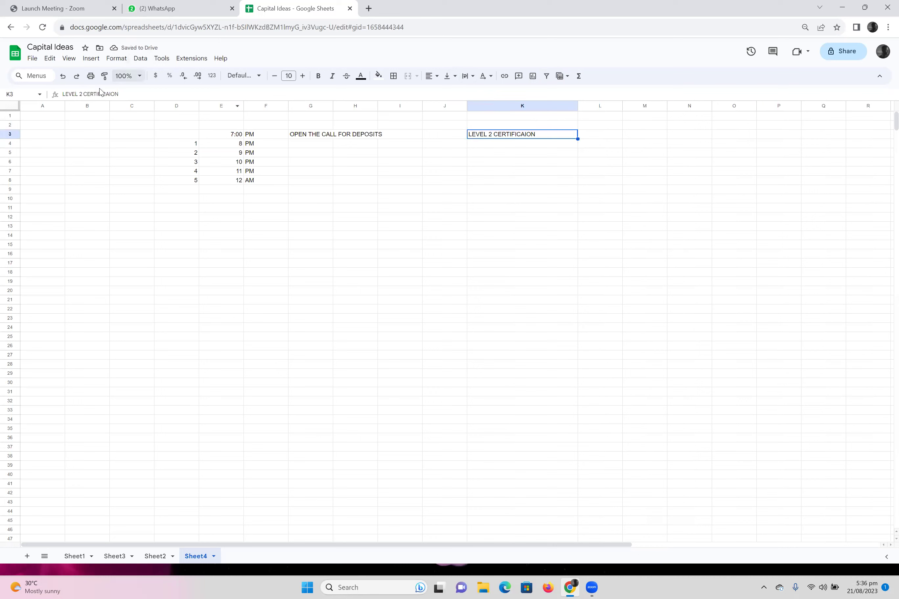
{"action": "left_click", "coordinate": [111, 94]}
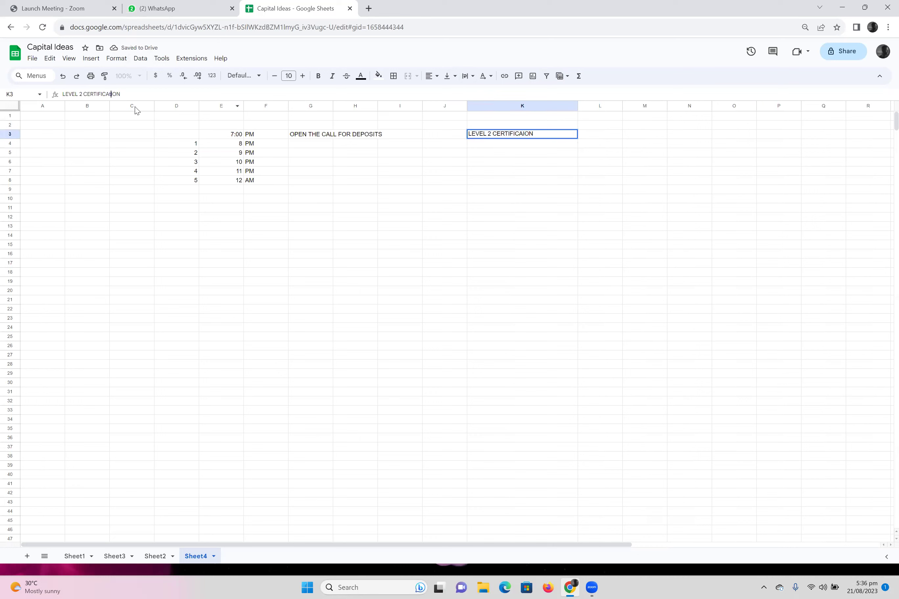
{"action": "type", "text": "t"}
{"action": "key", "text": "Return"}
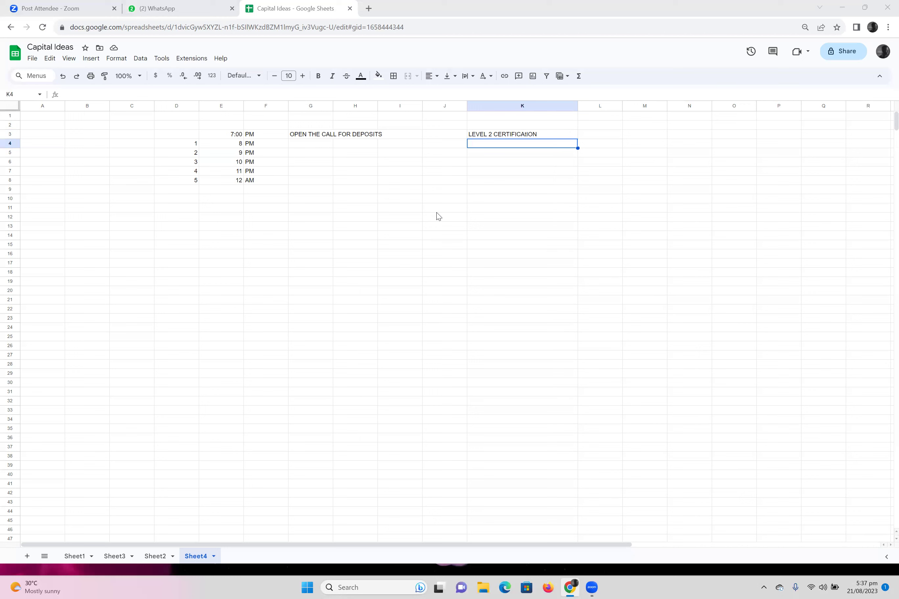
Correct the heading in K3 to "LEVEL 2 CERTIFICATION"
{"action": "left_click", "coordinate": [480, 136]}
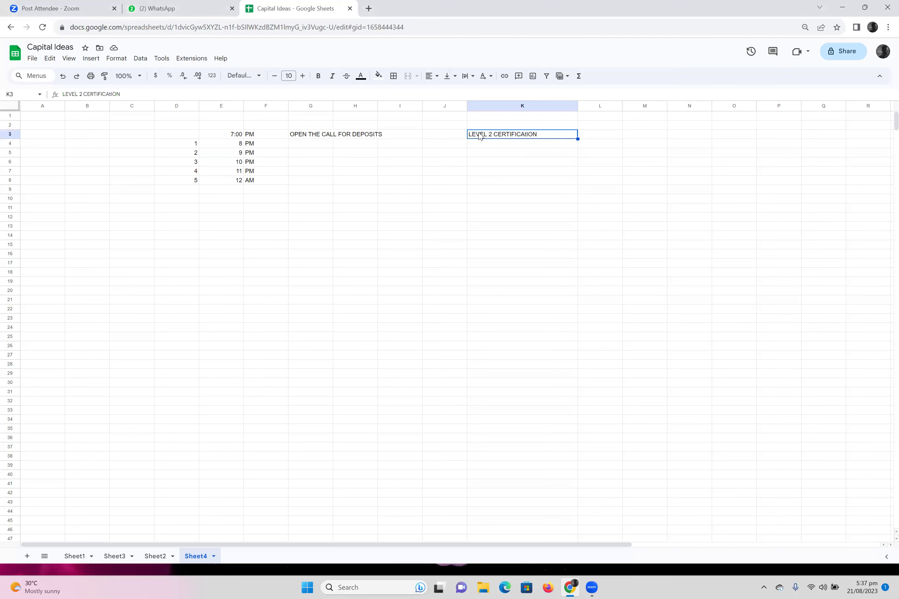
{"action": "left_click", "coordinate": [113, 94]}
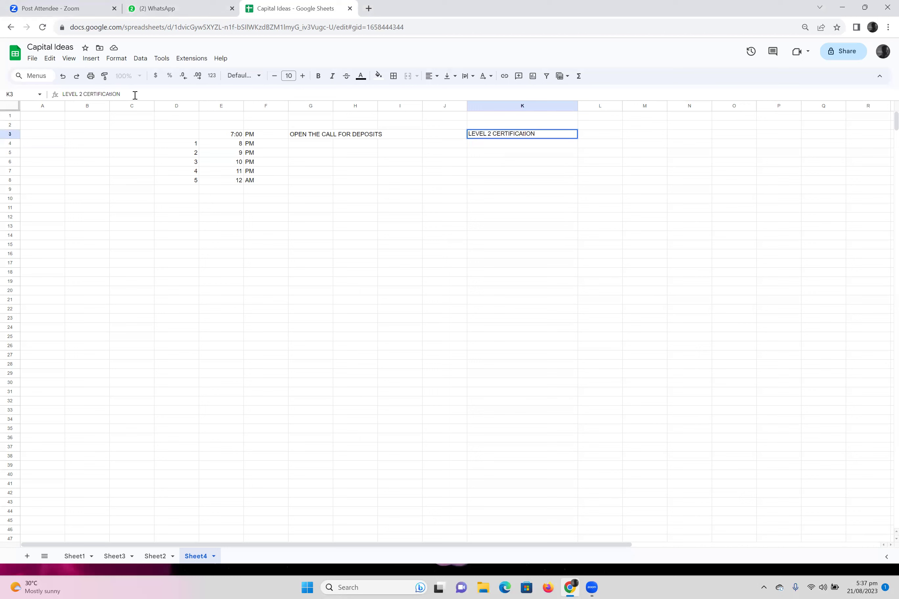
{"action": "key", "text": "BackSpace"}
{"action": "type", "text": "T"}
{"action": "left_click", "coordinate": [372, 232]}
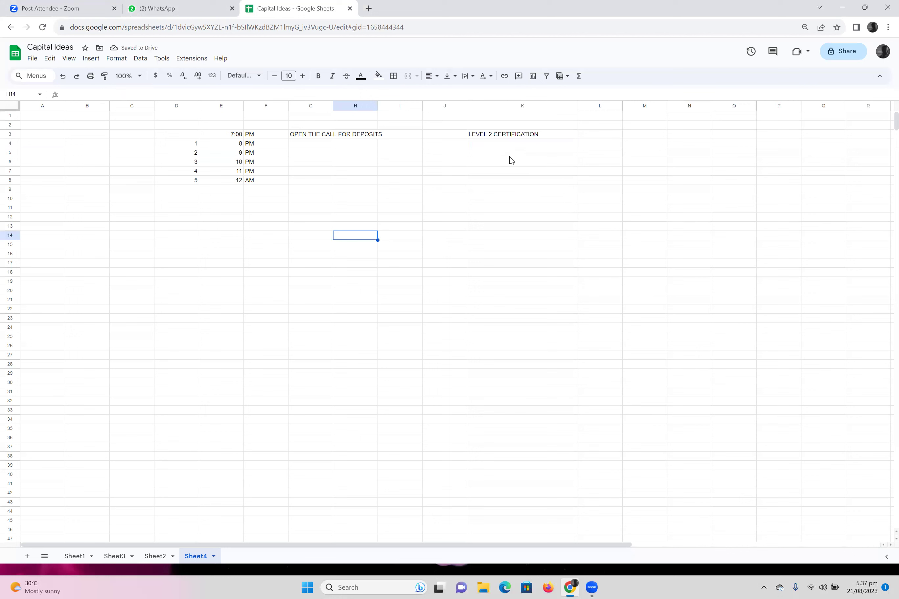
Enter "A CONNECTION TO THE POCKET OPTION ACCOUNT THAT IS RESPONSIBLE FOR TRADING FOR THE BACK TO SCHOOL STACK" in K4 and widen column K to fit
{"action": "left_click", "coordinate": [511, 143]}
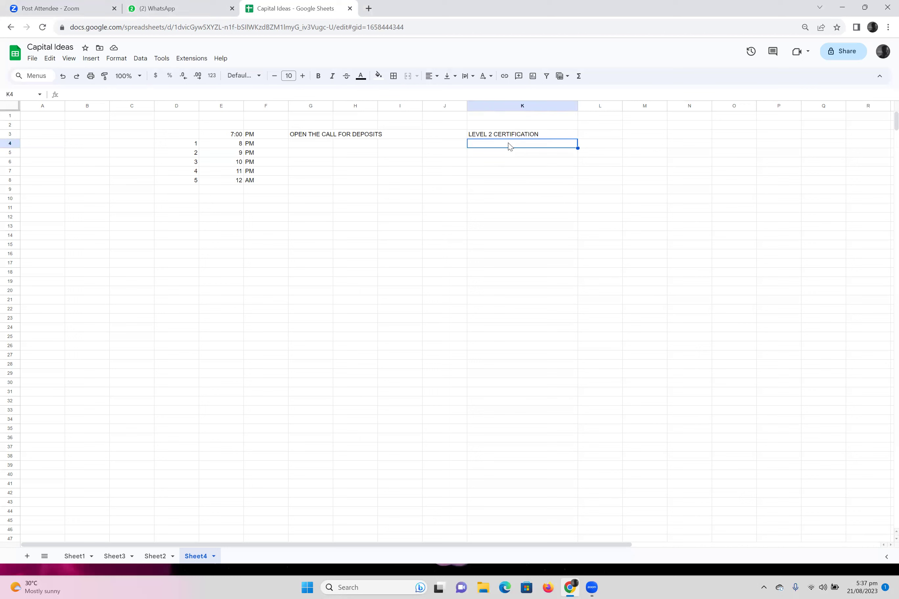
{"action": "type", "text": "A C"}
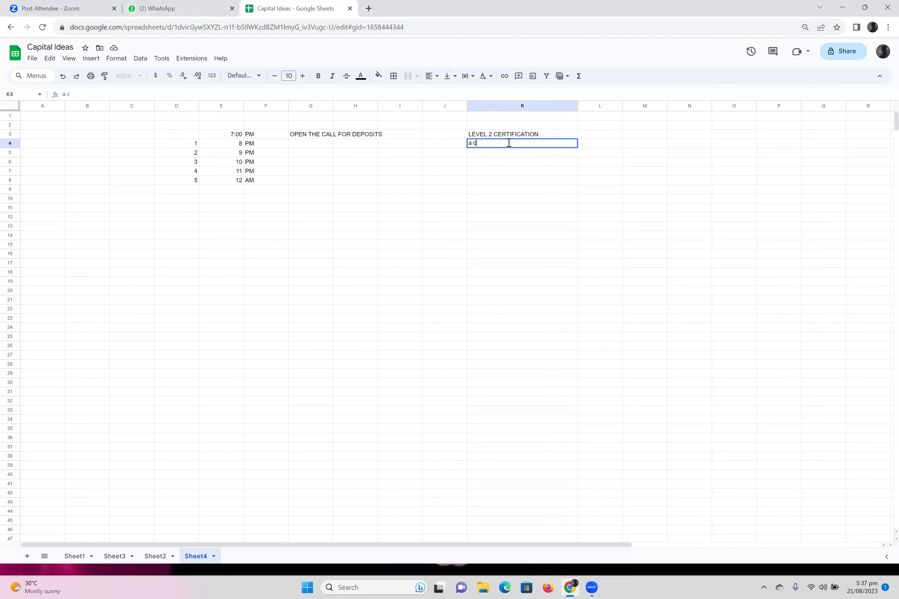
{"action": "type", "text": "ONNECTION TO THE POCK"}
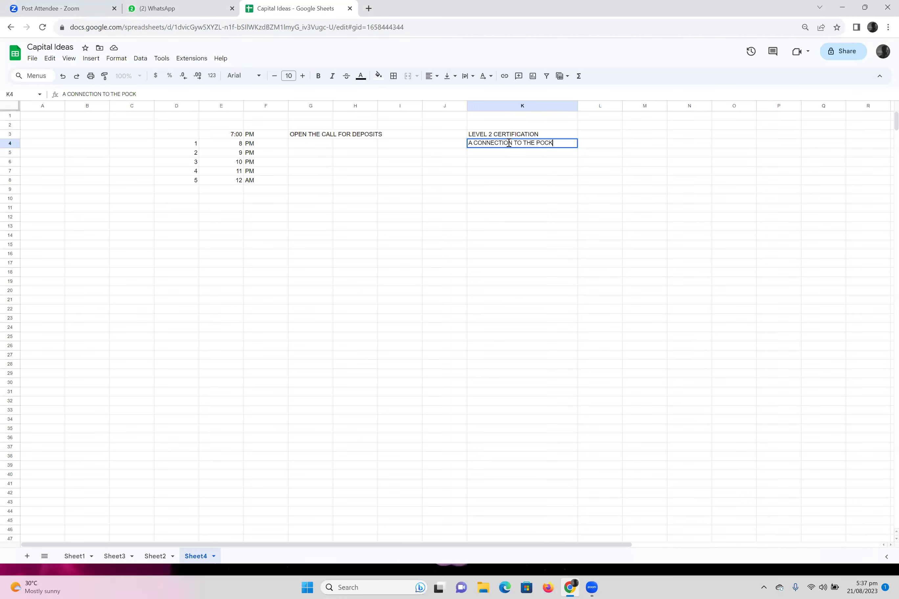
{"action": "type", "text": "ET OPTION ACCOU"}
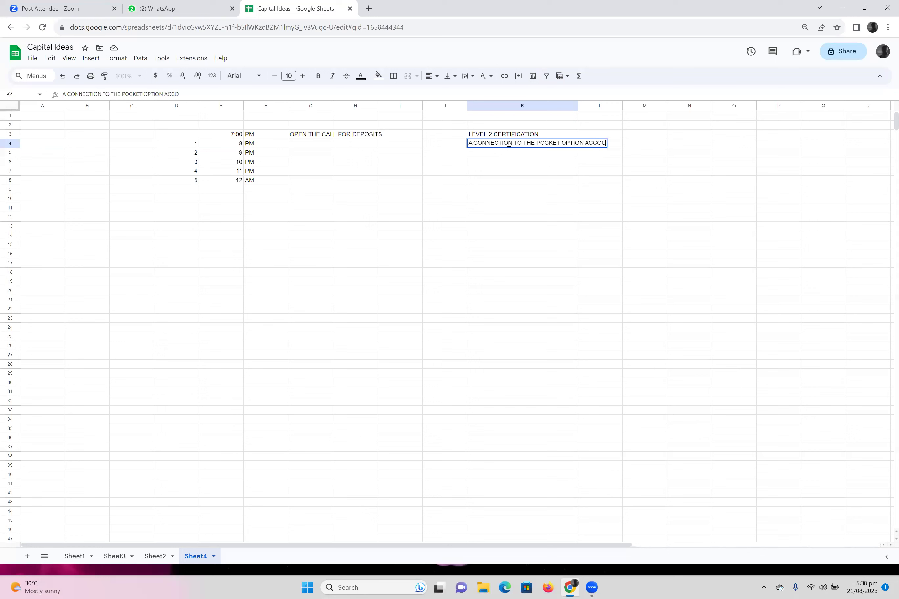
{"action": "type", "text": "NT THAT IS RES"}
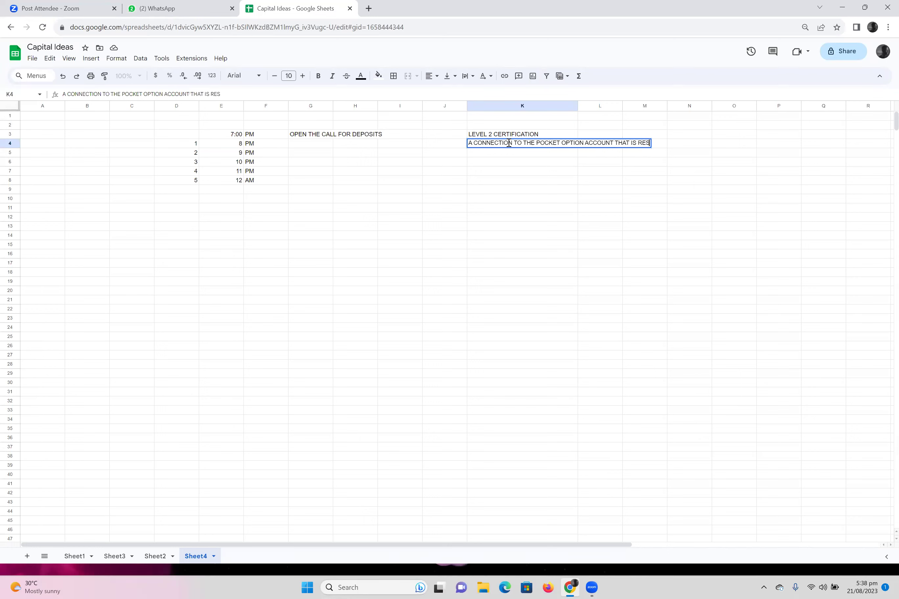
{"action": "type", "text": "PONSIBLE FOR TRADING F"}
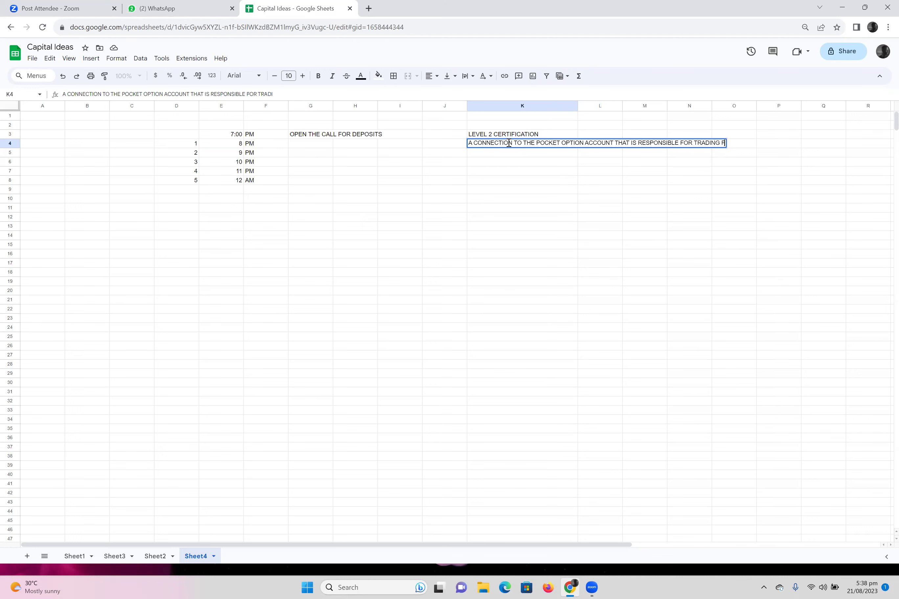
{"action": "type", "text": "OR THE BACK TO SCH"}
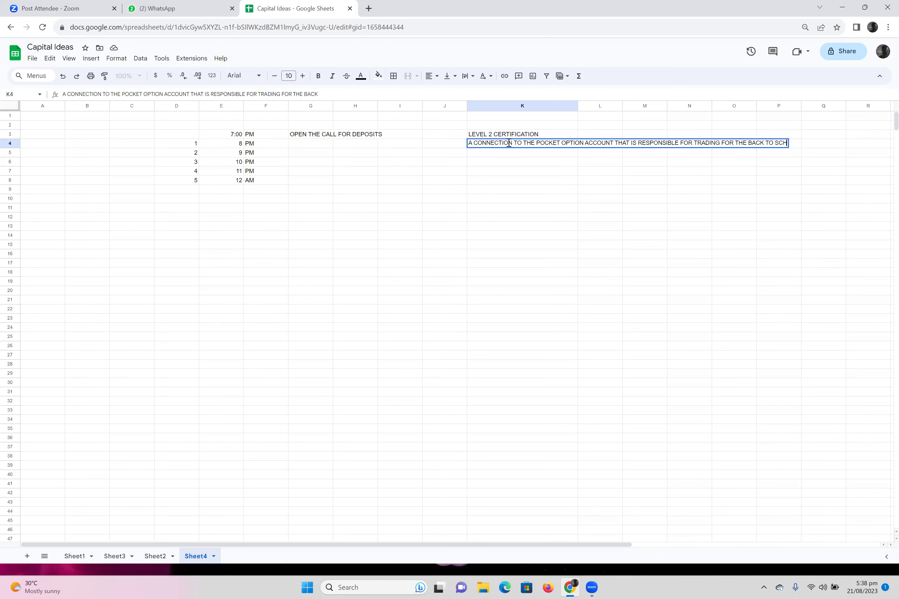
{"action": "type", "text": "OOL STACK"}
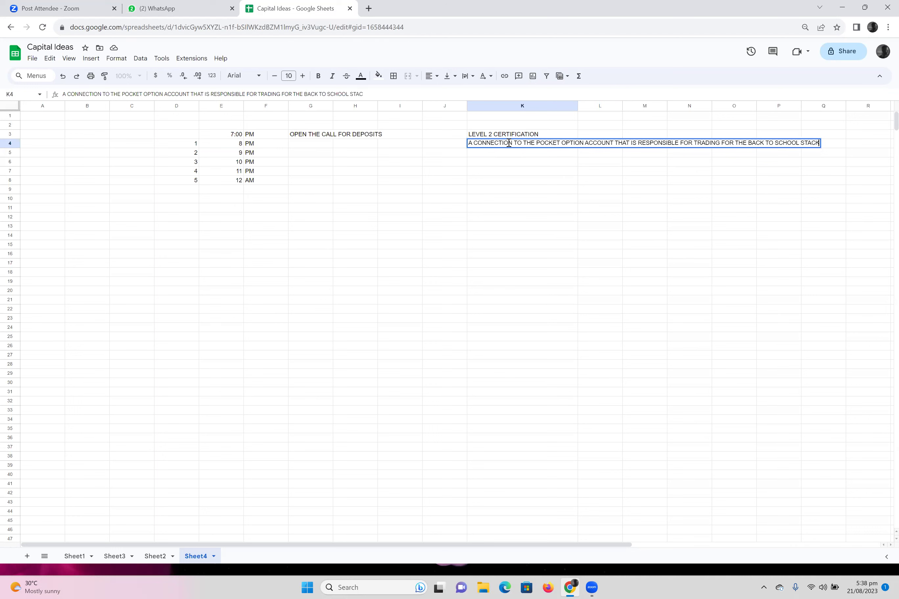
{"action": "key", "text": "Return"}
{"action": "left_click_drag", "start_coordinate": [578, 106], "coordinate": [849, 120]}
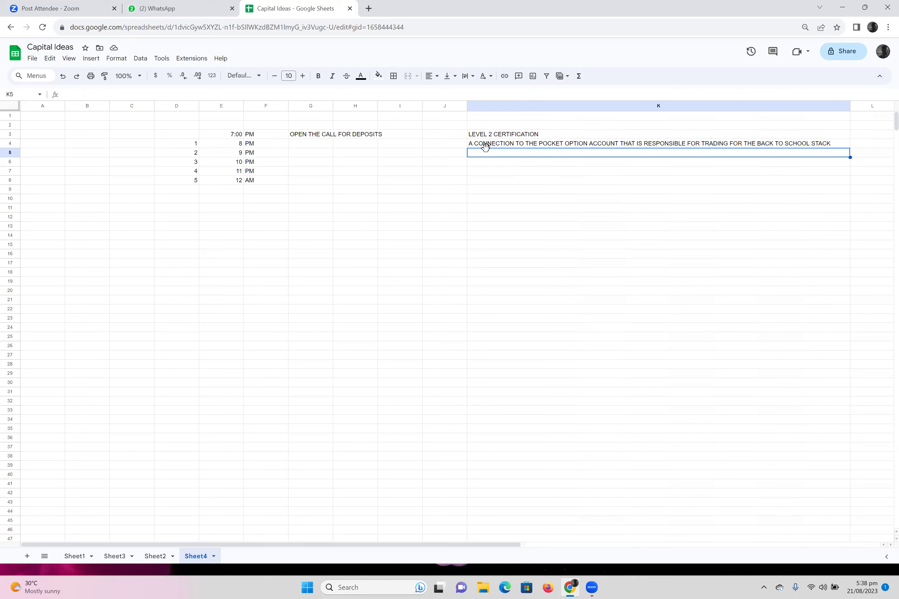
Enter "ALL DEPOSITS ARE NON-REFUNDABLE" in cell K5
{"action": "left_click", "coordinate": [483, 164]}
{"action": "left_click", "coordinate": [488, 155]}
{"action": "type", "text": "ALL DE"}
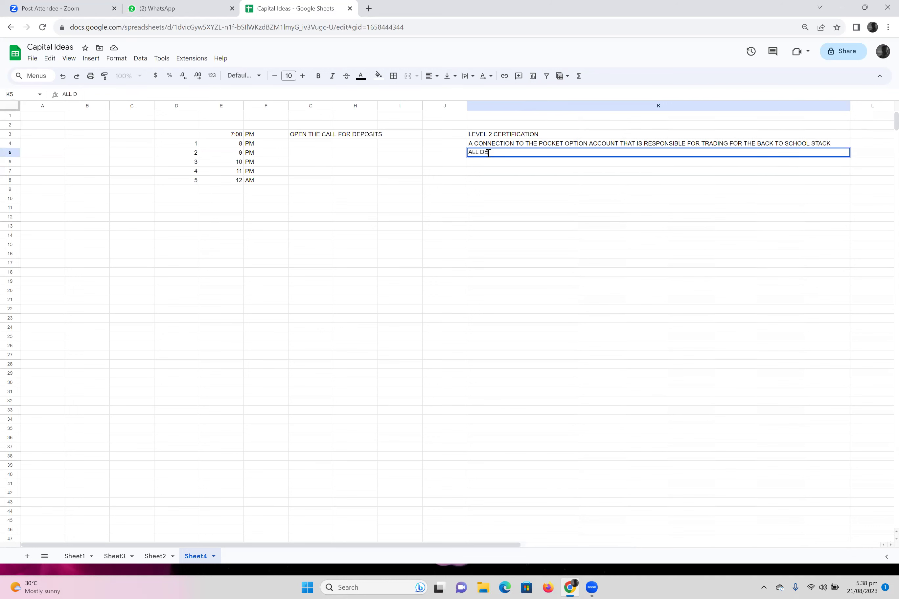
{"action": "type", "text": "POSI"}
{"action": "key", "text": "BackSpace"}
{"action": "type", "text": "SITS ARE NON-R"}
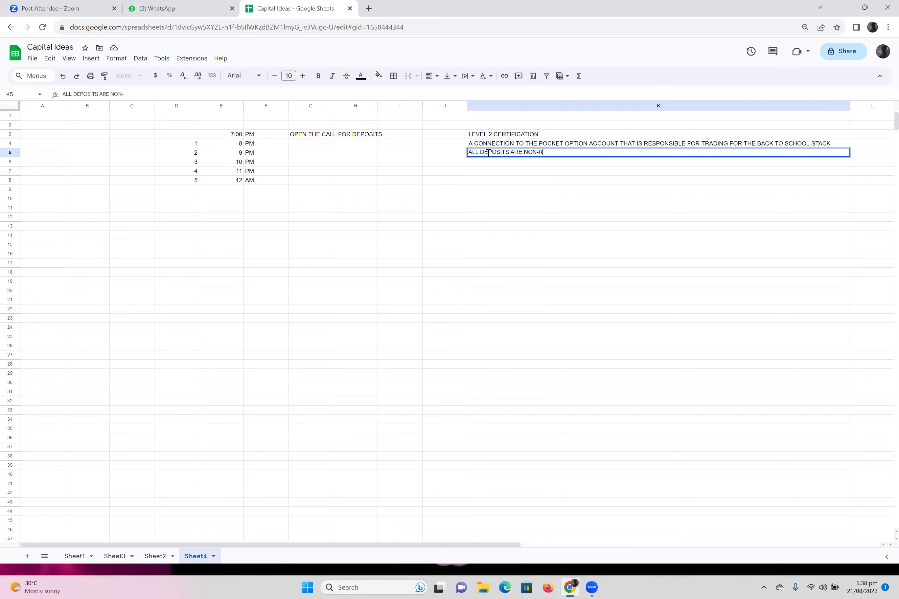
{"action": "type", "text": "EFUNDABLE"}
{"action": "key", "text": "Return"}
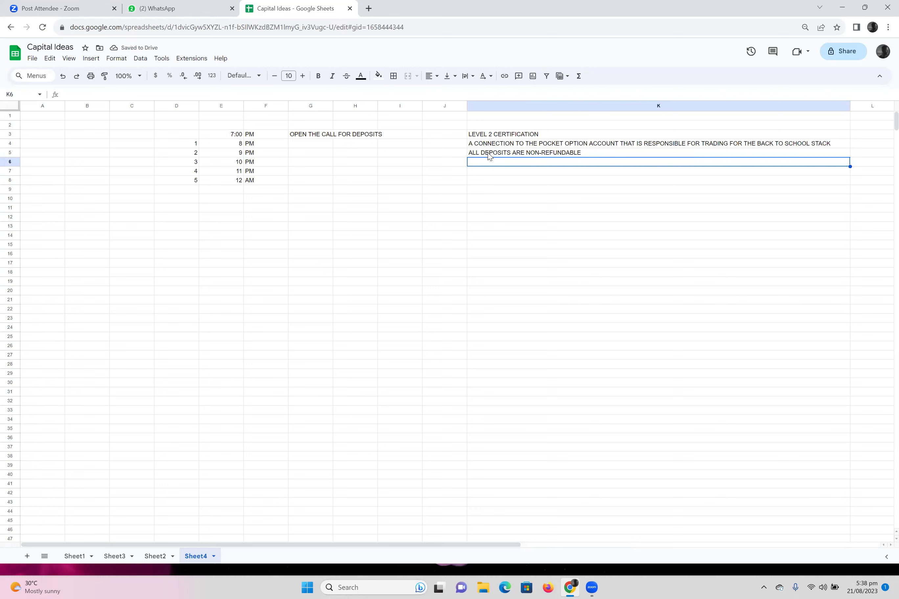
{"action": "left_click", "coordinate": [182, 182]}
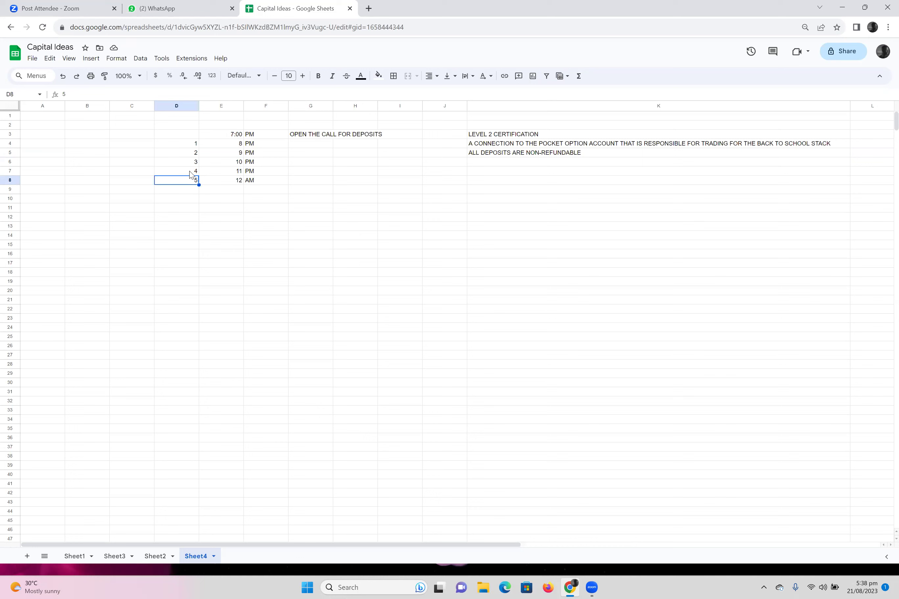
{"action": "left_click", "coordinate": [190, 172]}
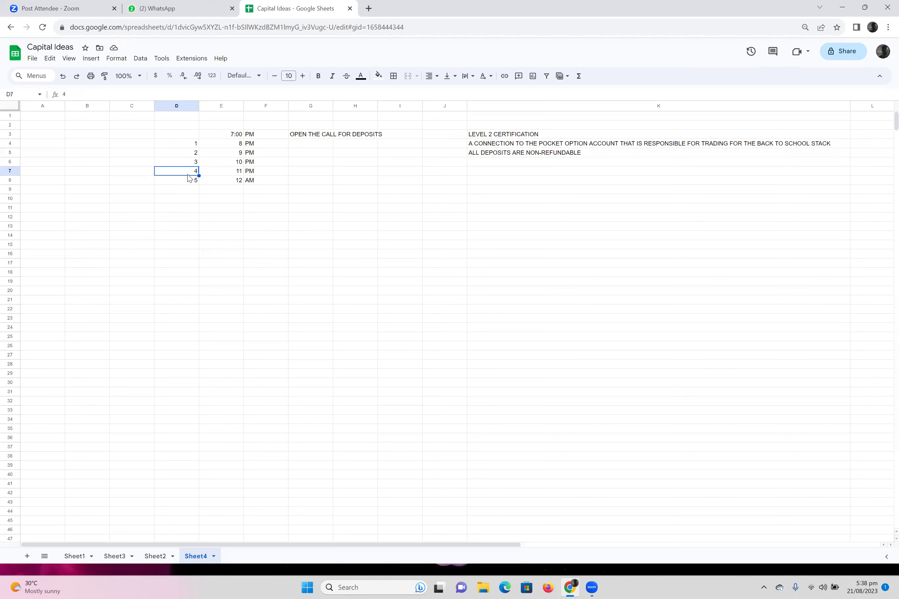
{"action": "left_click", "coordinate": [238, 173]}
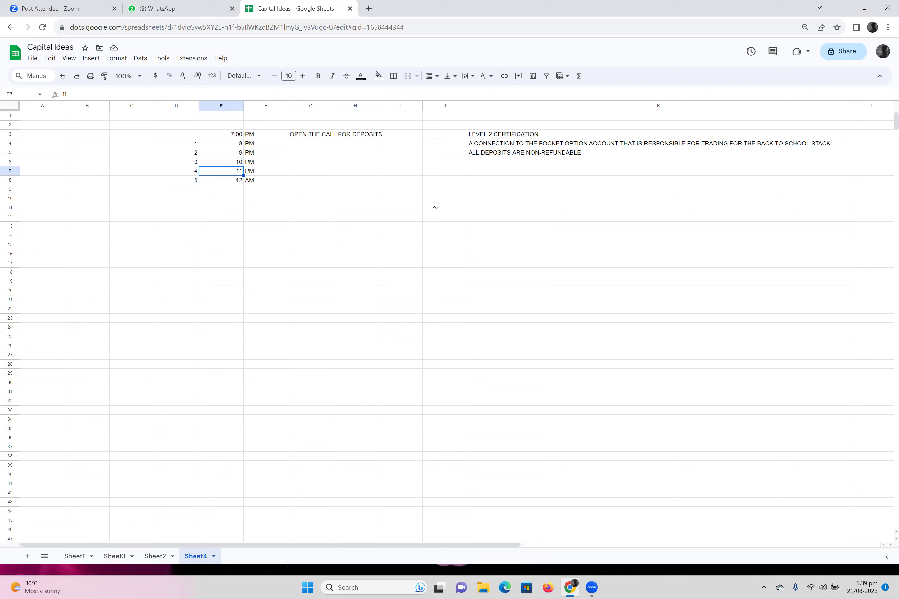
Enter "SOURCE OF FUNDS" in cell K6
{"action": "left_click", "coordinate": [484, 166]}
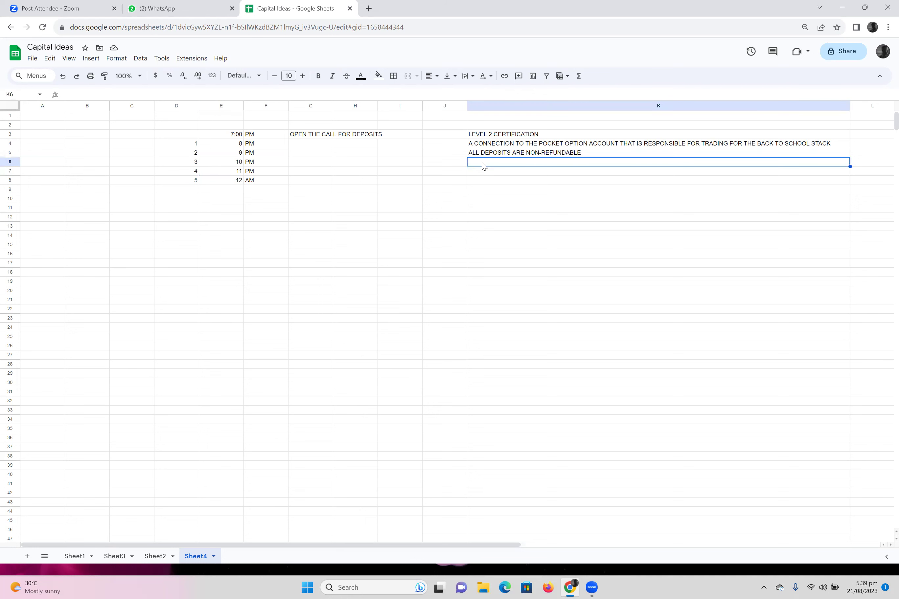
{"action": "type", "text": "SO"}
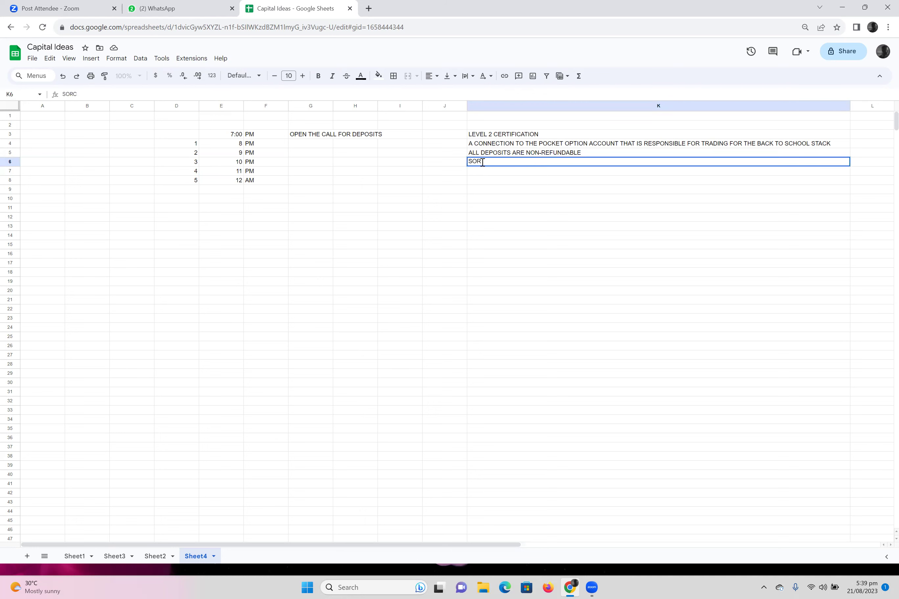
{"action": "type", "text": "URCE FOF FUNDS"}
{"action": "key", "text": "Return"}
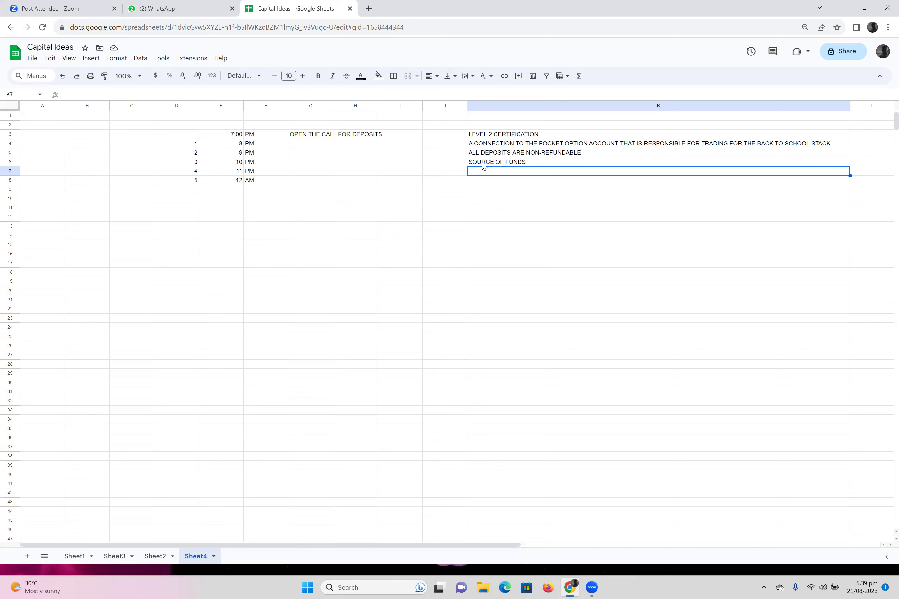
Review the certification notes in K4 to K6 and the numbered hourly slots in columns D to F
{"action": "left_click", "coordinate": [494, 146]}
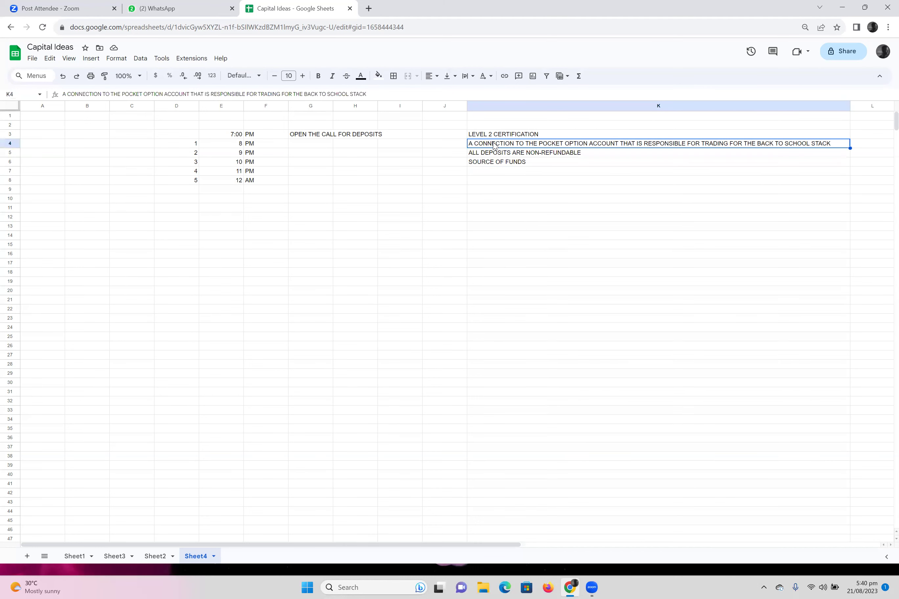
{"action": "left_click", "coordinate": [508, 155]}
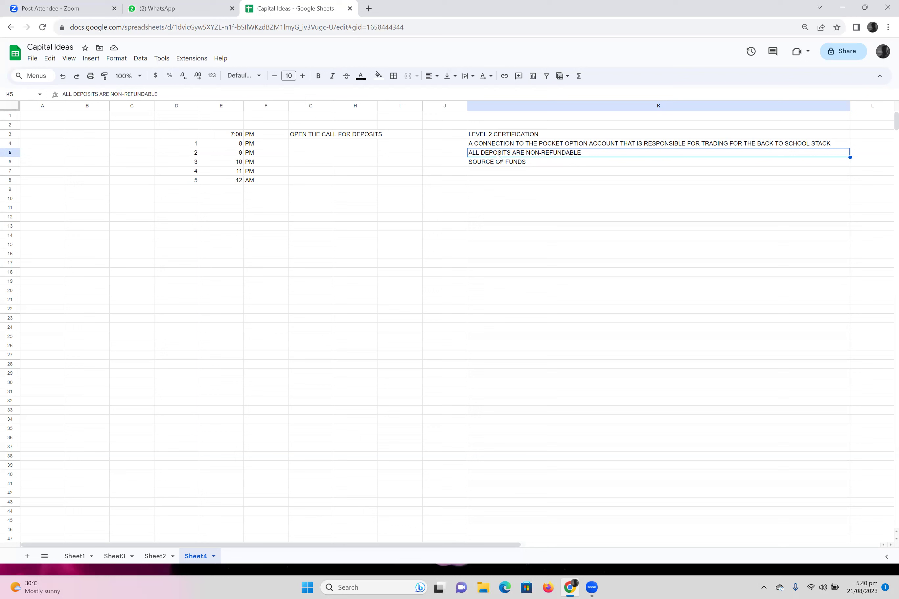
{"action": "double_click", "coordinate": [473, 153]}
{"action": "left_click", "coordinate": [567, 153]}
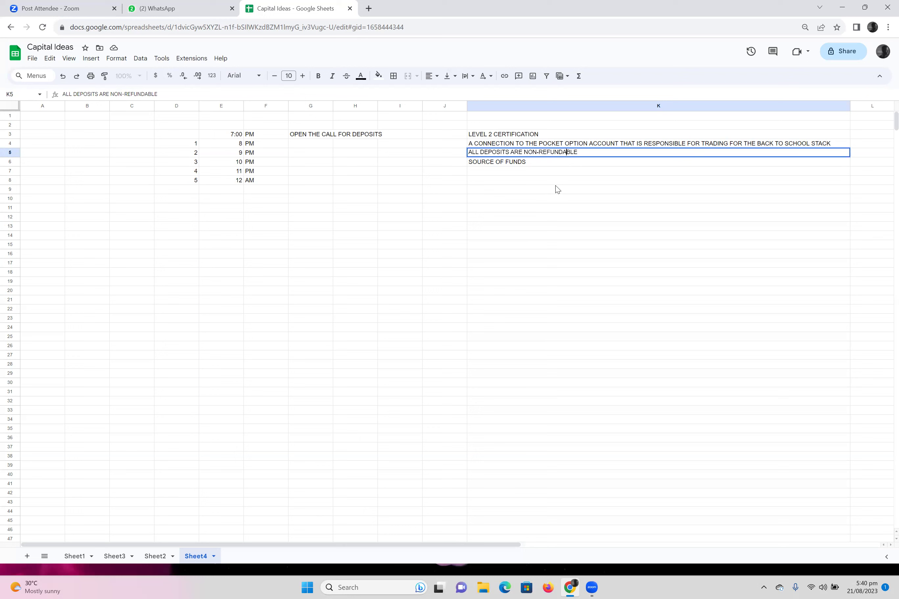
{"action": "left_click", "coordinate": [499, 181]}
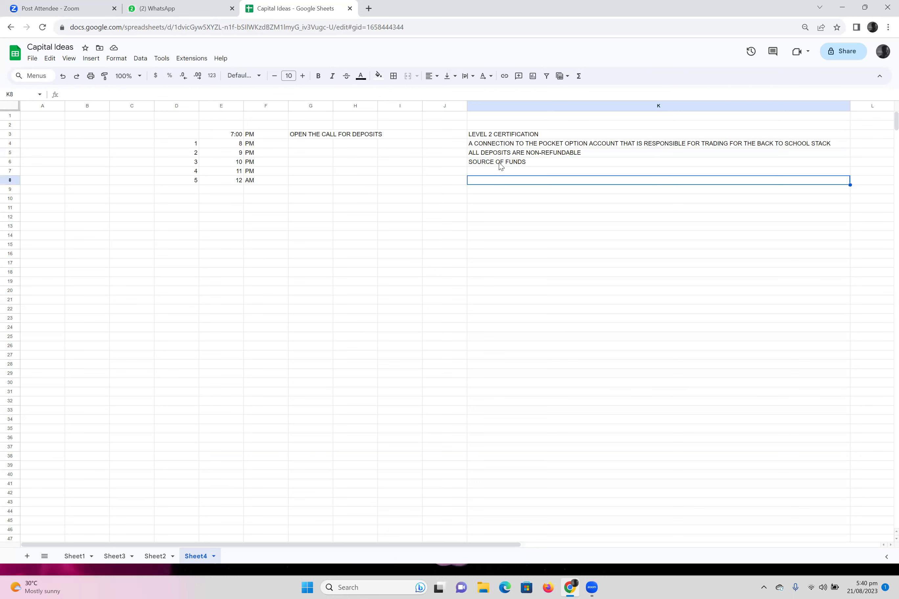
{"action": "left_click", "coordinate": [501, 163]}
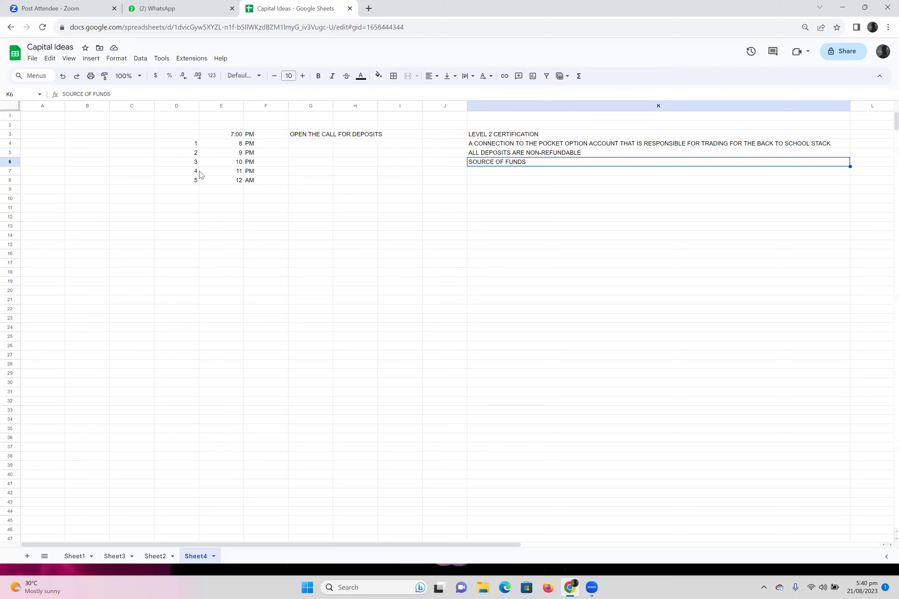
{"action": "left_click", "coordinate": [192, 179]}
{"action": "left_click", "coordinate": [180, 144]}
{"action": "key", "text": "Up"}
{"action": "key", "text": "Down"}
{"action": "key", "text": "Down"}
{"action": "key", "text": "Down"}
{"action": "key", "text": "Down"}
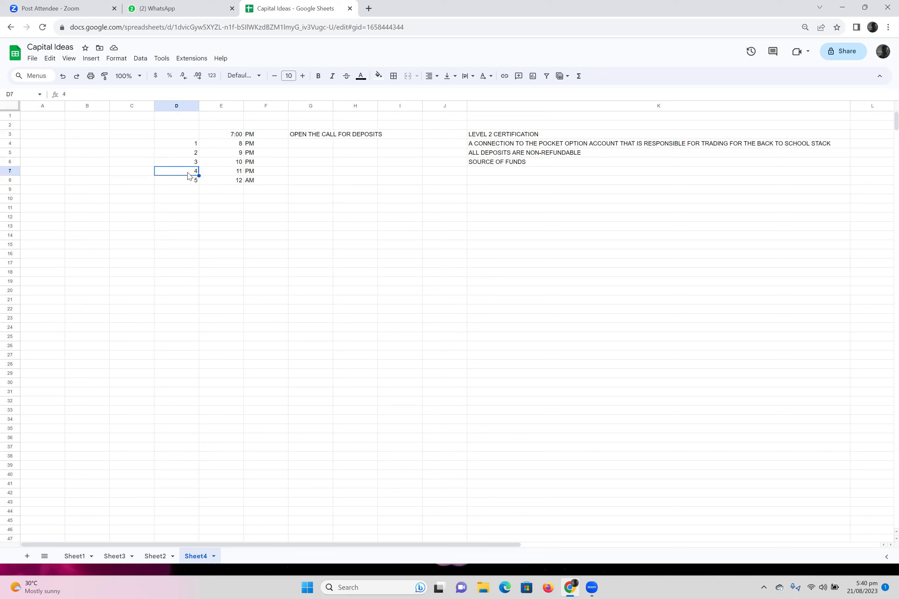
{"action": "left_click", "coordinate": [255, 181]}
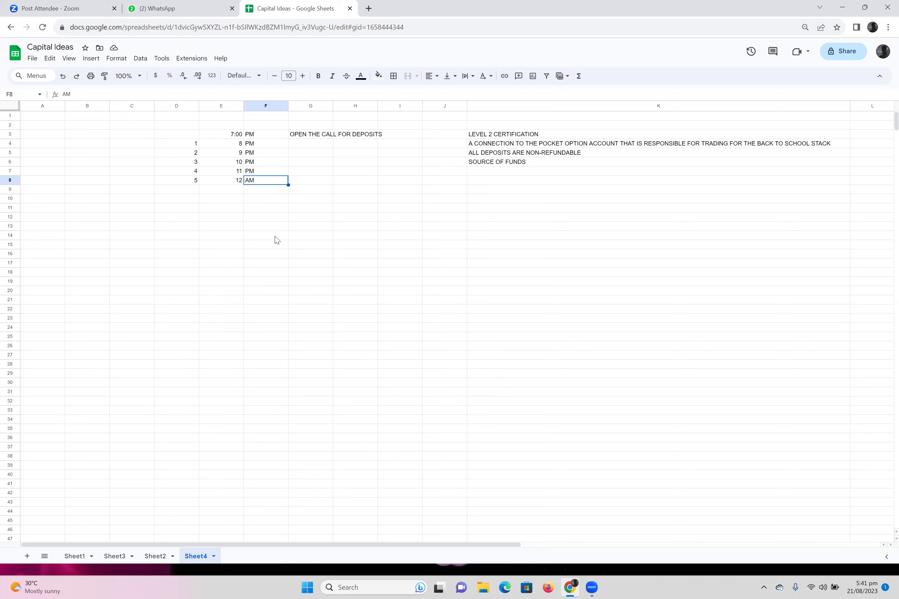
Enter 1 in F13 and 4.59 in G13, and format both cells as currency
{"action": "left_click", "coordinate": [266, 228]}
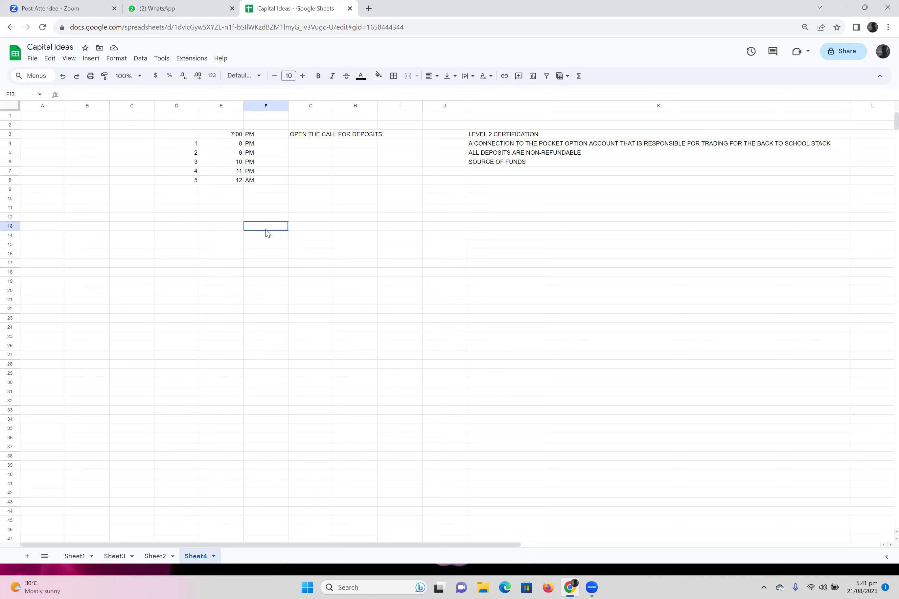
{"action": "type", "text": "1"}
{"action": "left_click", "coordinate": [321, 263]}
{"action": "left_click", "coordinate": [320, 226]}
{"action": "type", "text": "4"}
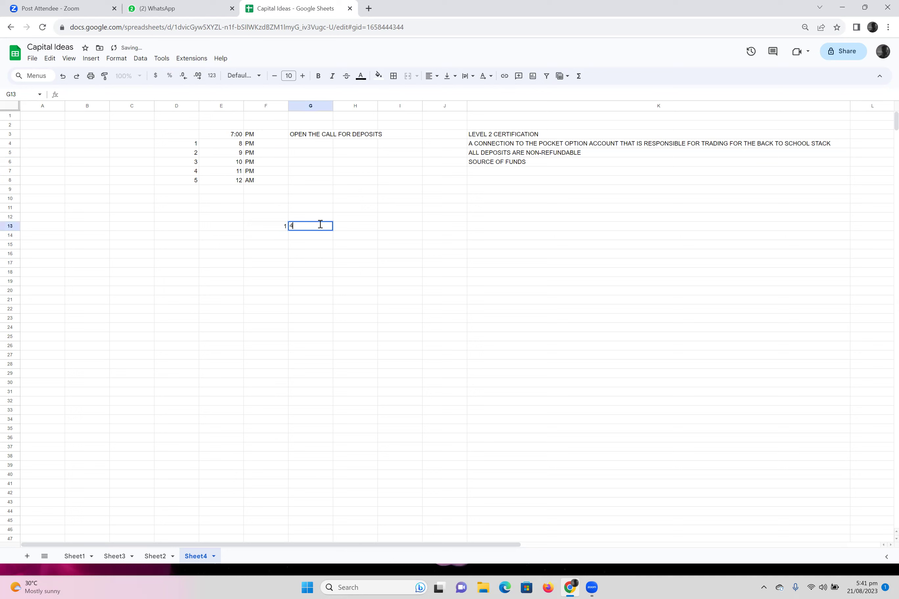
{"action": "type", "text": ".59"}
{"action": "left_click", "coordinate": [360, 244]}
{"action": "left_click", "coordinate": [324, 227]}
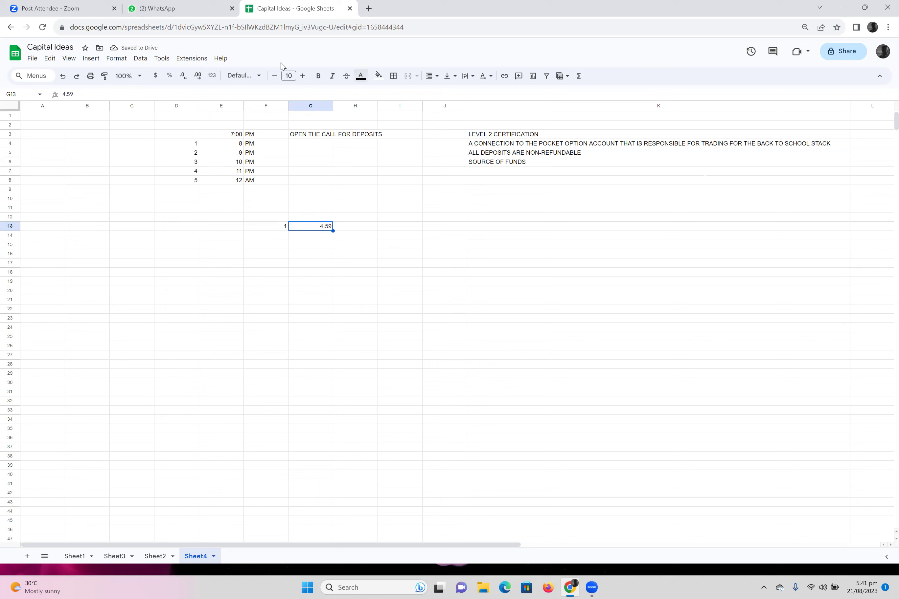
{"action": "left_click", "coordinate": [155, 76]}
{"action": "left_click", "coordinate": [270, 227]}
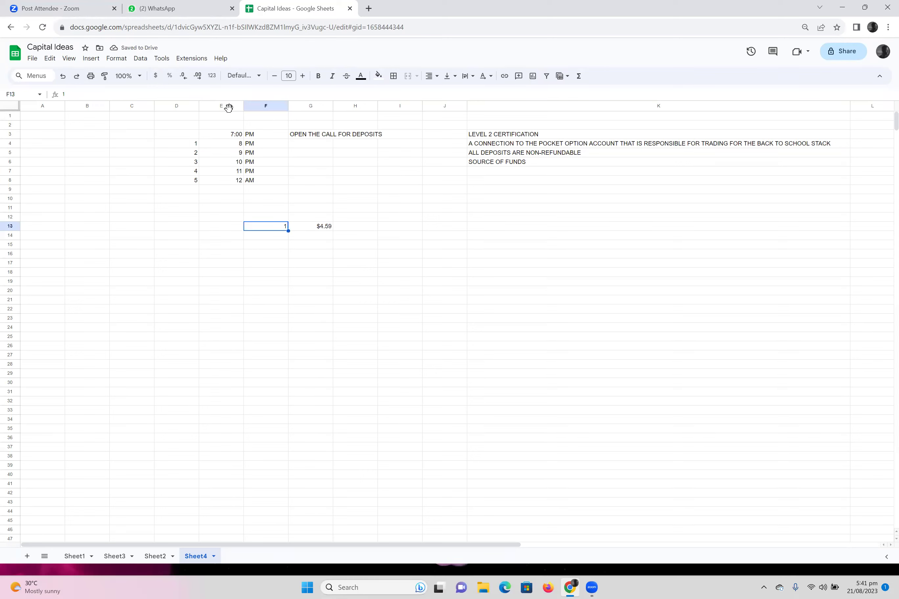
{"action": "left_click", "coordinate": [155, 76]}
Enter the heading "STREET VZLUE USD" in F12 and widen column F to fit it
{"action": "left_click", "coordinate": [273, 218]}
{"action": "type", "text": "stre"}
{"action": "key", "text": "BackSpace"}
{"action": "key", "text": "BackSpace"}
{"action": "key", "text": "BackSpace"}
{"action": "type", "text": "STREET VZLUE USD"}
{"action": "key", "text": "Return"}
{"action": "left_click_drag", "start_coordinate": [290, 107], "coordinate": [321, 107]}
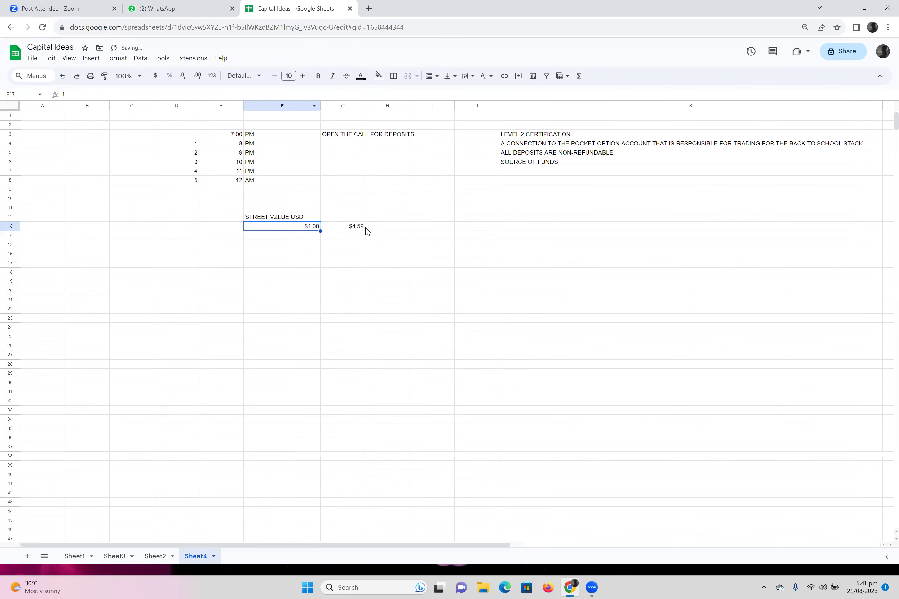
Correct the heading in F12 to "STREET VALUE USD"
{"action": "left_click", "coordinate": [384, 227]}
{"action": "left_click", "coordinate": [255, 211]}
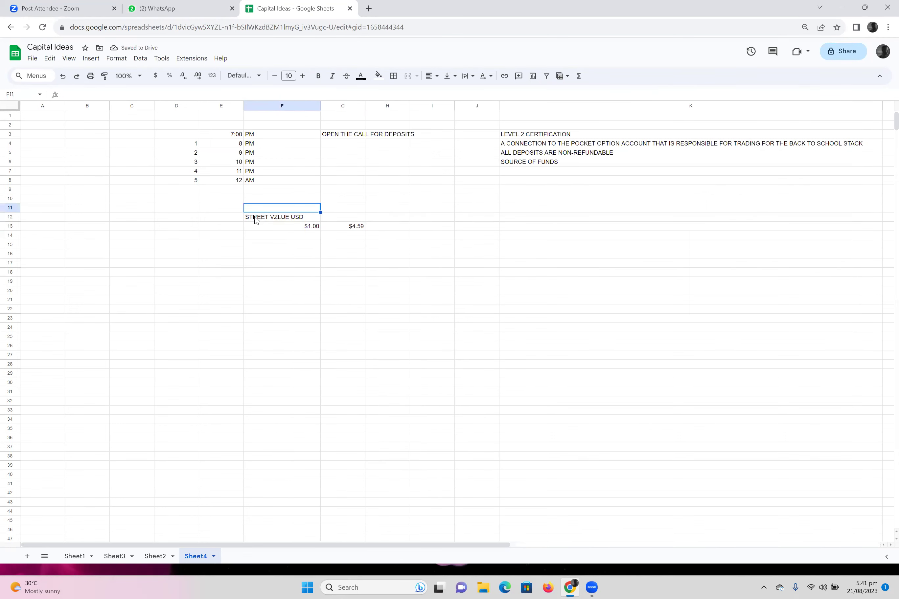
{"action": "left_click", "coordinate": [255, 218]}
{"action": "key", "text": "Left"}
{"action": "key", "text": "Left"}
{"action": "key", "text": "Left"}
{"action": "key", "text": "Left"}
{"action": "key", "text": "Left"}
{"action": "key", "text": "Left"}
{"action": "key", "text": "Left"}
{"action": "key", "text": "BackSpace"}
{"action": "type", "text": "A"}
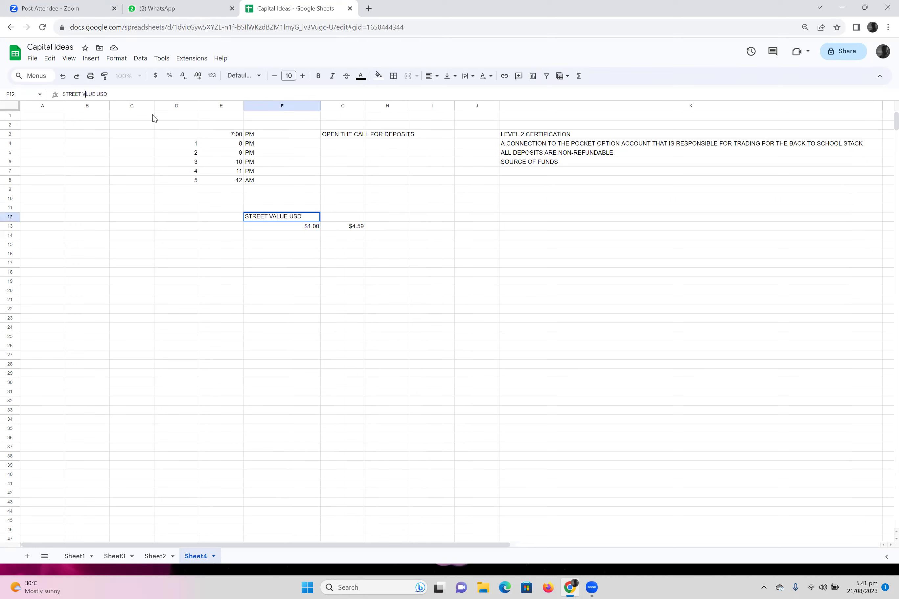
{"action": "key", "text": "Return"}
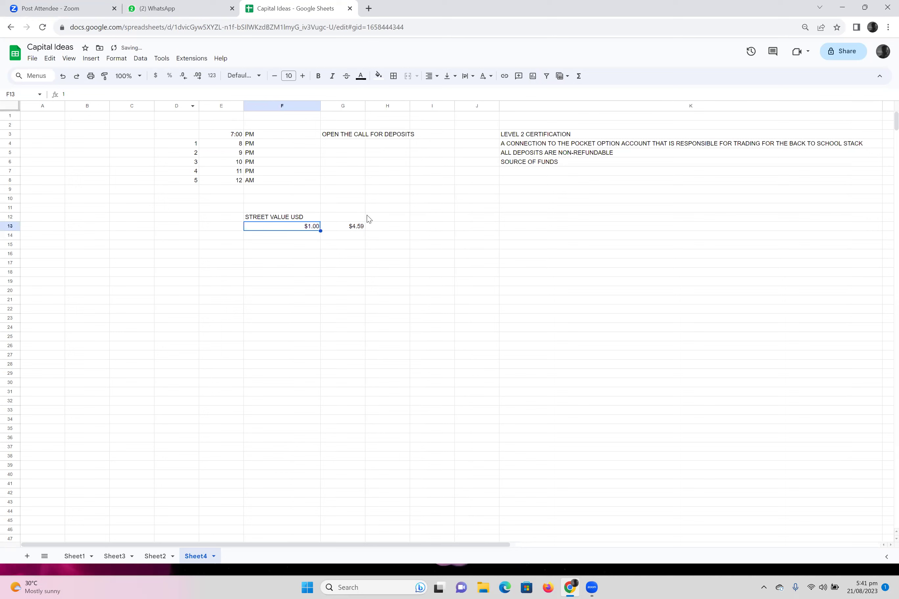
Enter 2 in H13 and format the cell as currency
{"action": "left_click", "coordinate": [387, 229]}
{"action": "type", "text": "2"}
{"action": "key", "text": "Return"}
{"action": "left_click", "coordinate": [378, 228]}
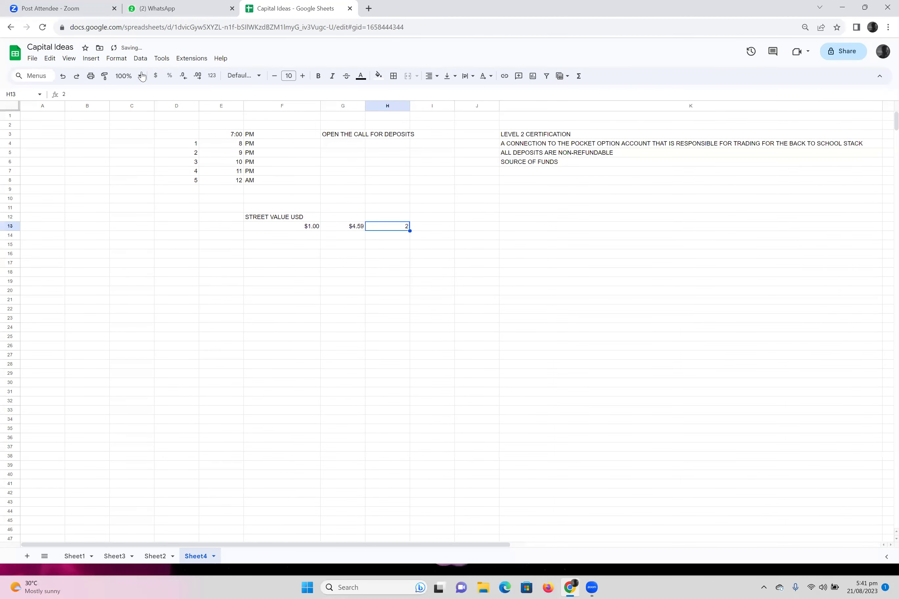
{"action": "left_click", "coordinate": [155, 76]}
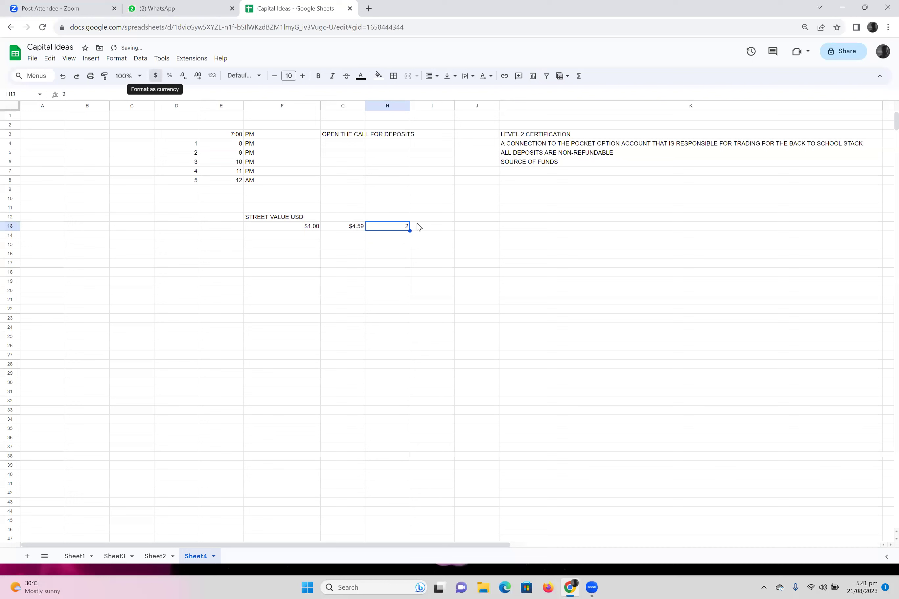
Enter the heading "BACK TO SCHOOL EQUIVALENT" in G12 and widen column G to fit it
{"action": "left_click", "coordinate": [354, 218]}
{"action": "type", "text": "BACK TO SCHOOL EQUIVALENT"}
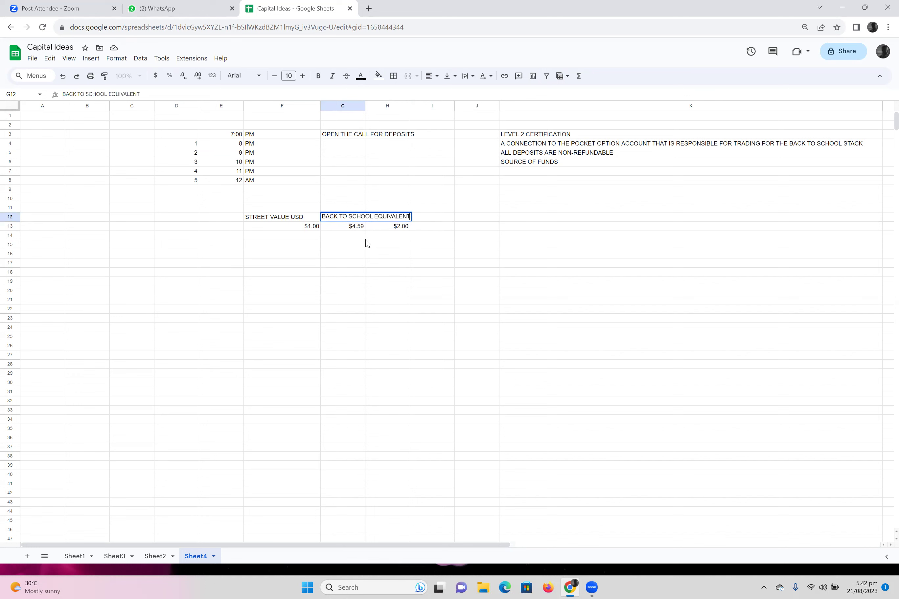
{"action": "key", "text": "Return"}
{"action": "left_click_drag", "start_coordinate": [366, 107], "coordinate": [418, 107]}
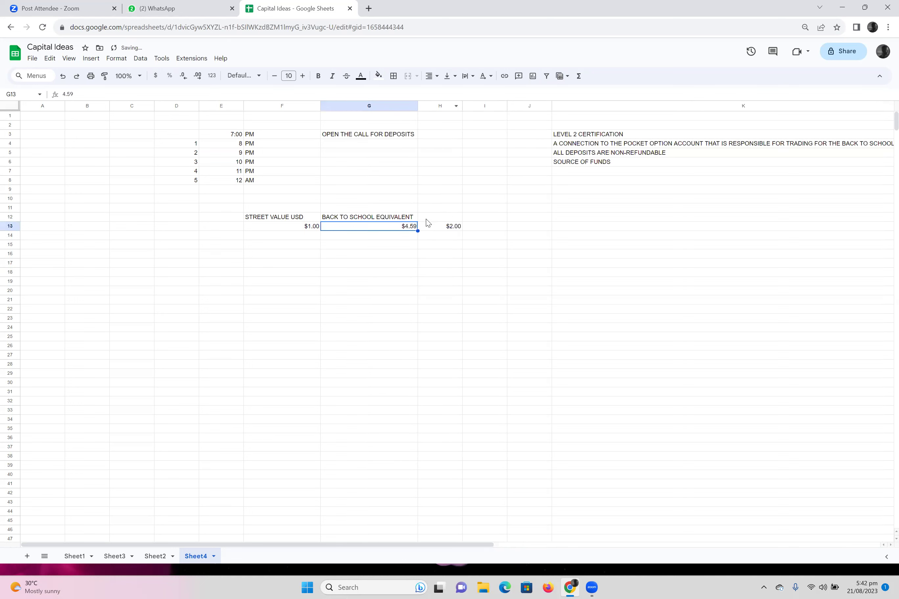
Enter the heading "NORMAL STREET VALUE" in H12
{"action": "left_click", "coordinate": [427, 219]}
{"action": "type", "text": "NORMAL STREET VAL"}
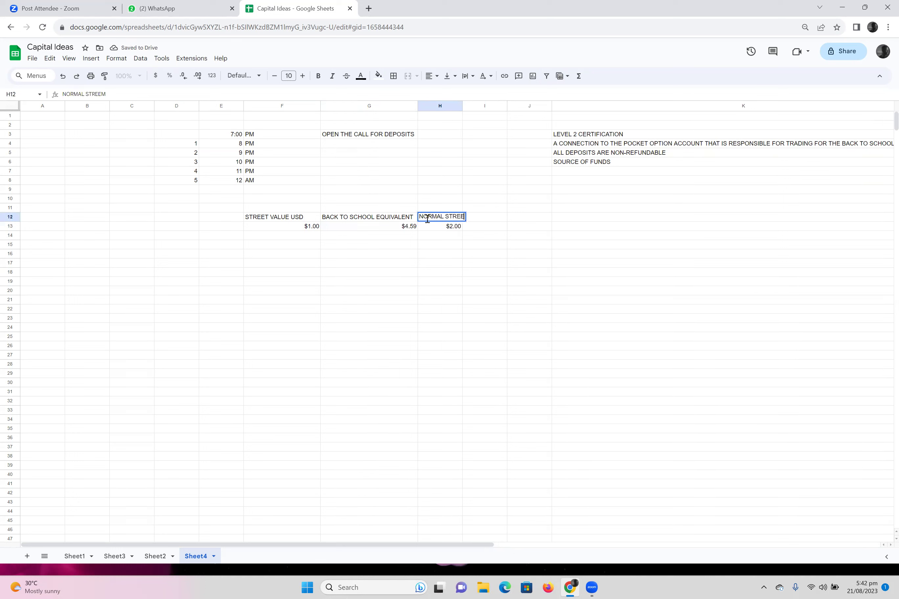
{"action": "type", "text": "UE"}
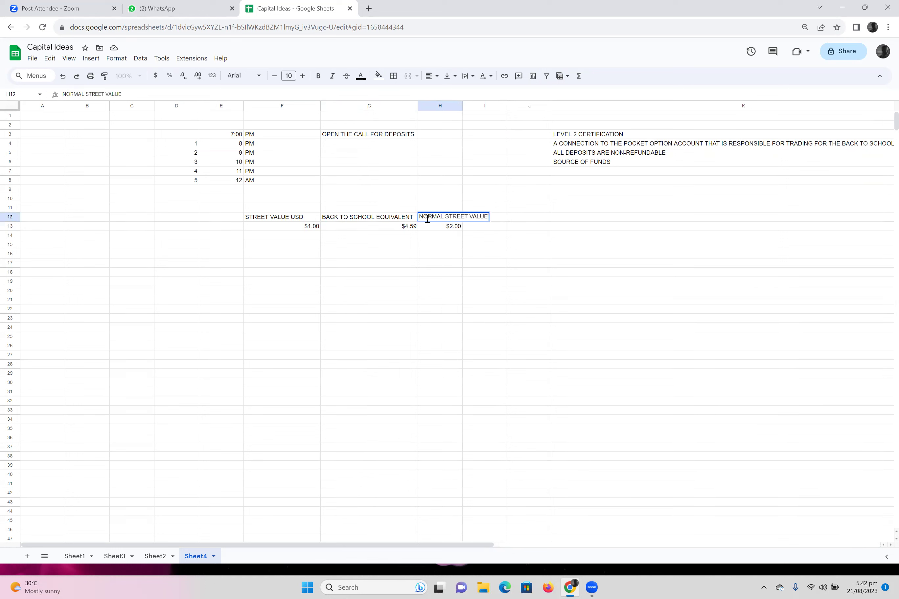
{"action": "key", "text": "Return"}
{"action": "left_click", "coordinate": [404, 263]}
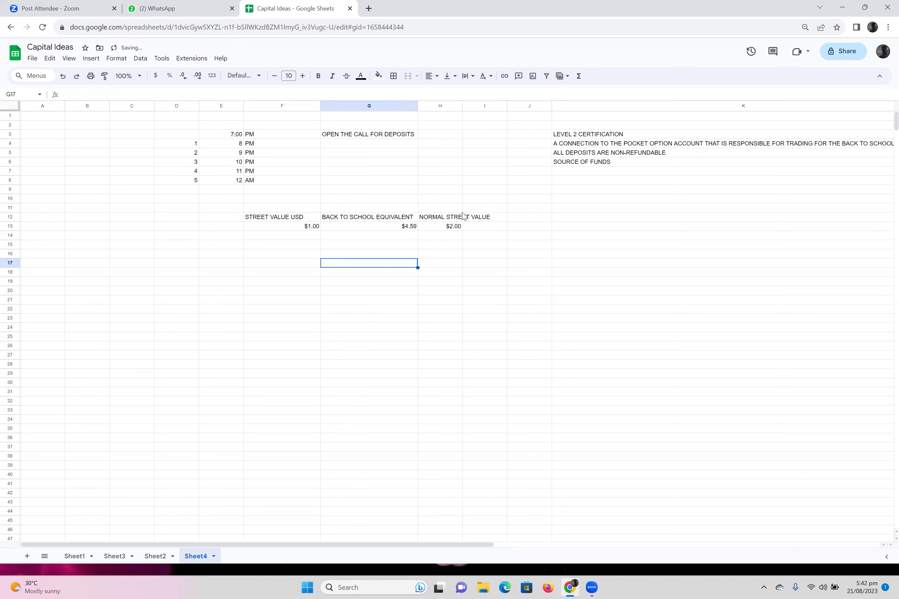
Extend the heading in H12 to "NORMAL STREET VALUE IN BBD" and widen column H
{"action": "left_click", "coordinate": [454, 217]}
{"action": "left_click", "coordinate": [160, 94]}
{"action": "type", "text": "IN BBD"}
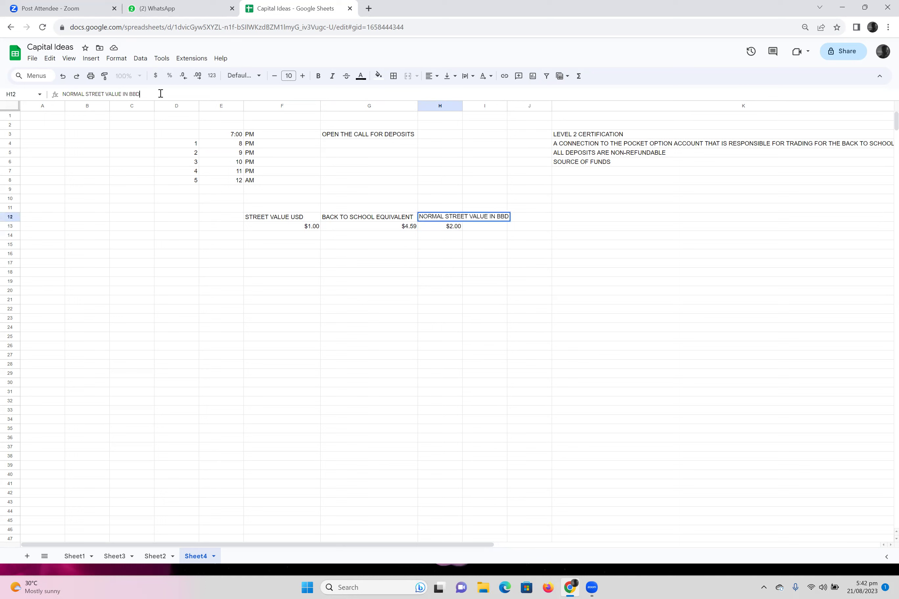
{"action": "key", "text": "Return"}
{"action": "left_click_drag", "start_coordinate": [462, 105], "coordinate": [500, 106]}
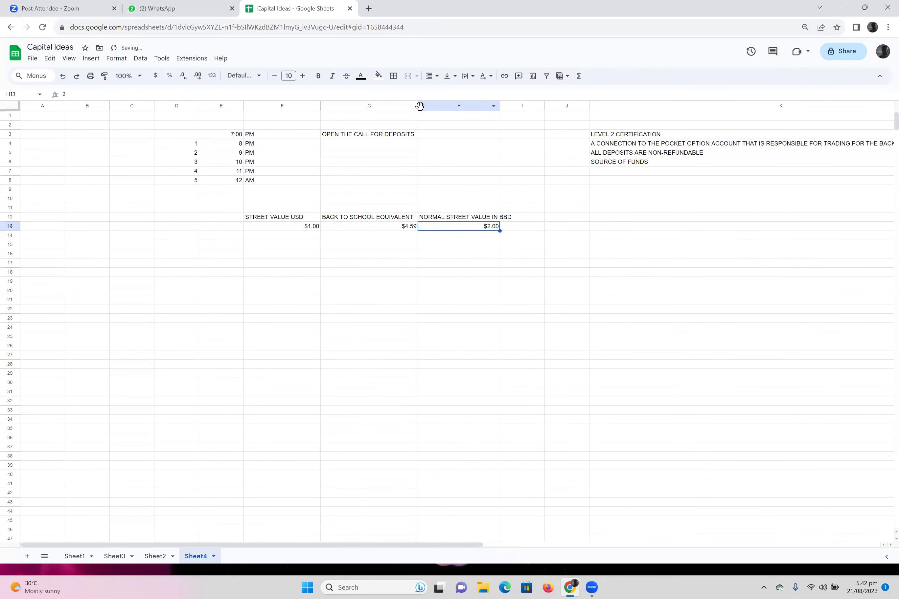
Widen column G and extend the heading in G12 to "BACK TO SCHOOL EQUIVALENT IN USD"
{"action": "left_click", "coordinate": [419, 106]}
{"action": "right_click", "coordinate": [411, 107]}
{"action": "left_click_drag", "start_coordinate": [417, 106], "coordinate": [452, 107]}
{"action": "left_click", "coordinate": [361, 220]}
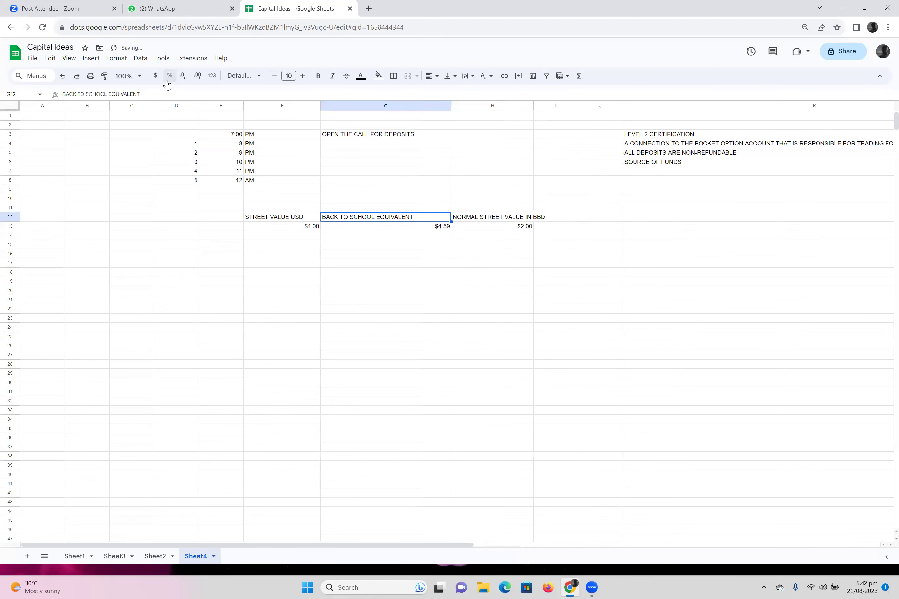
{"action": "left_click", "coordinate": [160, 95]}
{"action": "type", "text": "IN"}
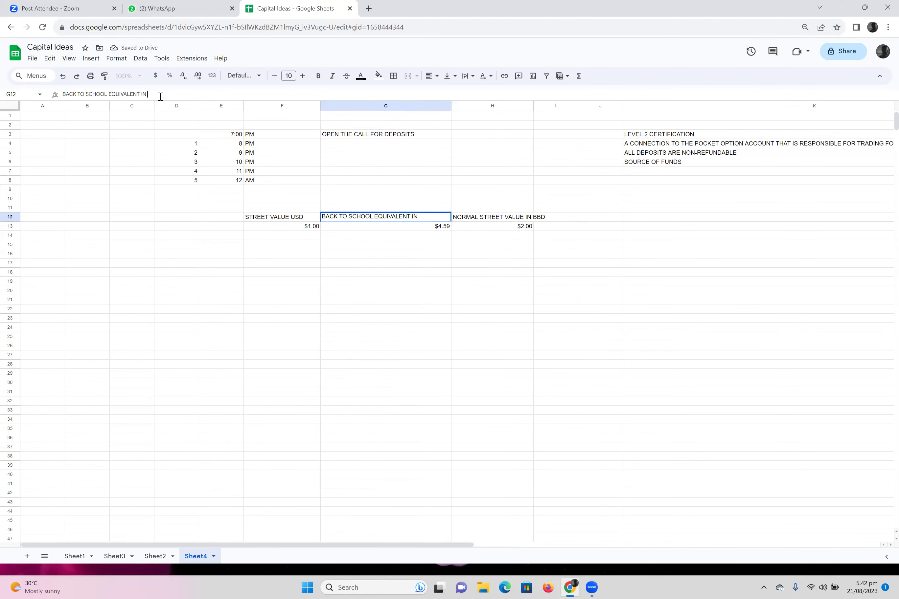
{"action": "type", "text": " Usd"}
{"action": "key", "text": "BackSpace"}
{"action": "key", "text": "BackSpace"}
{"action": "type", "text": "SD"}
{"action": "key", "text": "Return"}
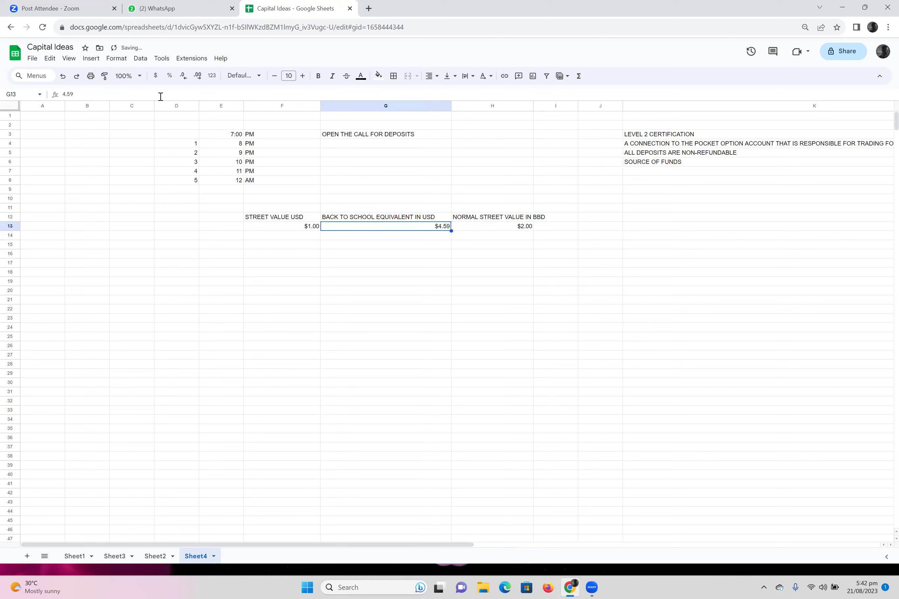
Move the Level 2 certification notes to H3:H6 and widen columns H and I
{"action": "left_click_drag", "start_coordinate": [578, 106], "coordinate": [640, 105]}
{"action": "left_click_drag", "start_coordinate": [704, 136], "coordinate": [518, 138]}
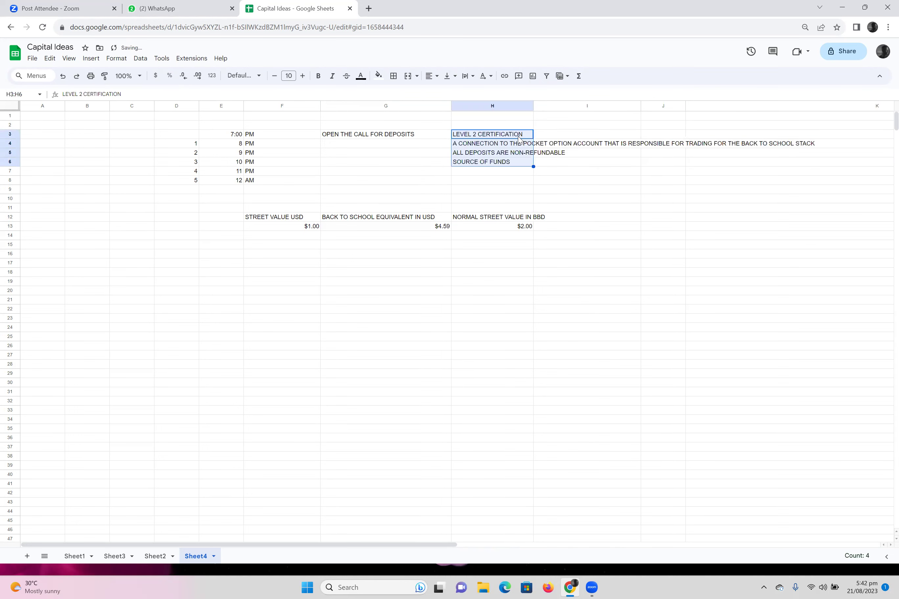
{"action": "left_click", "coordinate": [584, 244]}
{"action": "left_click", "coordinate": [542, 218]}
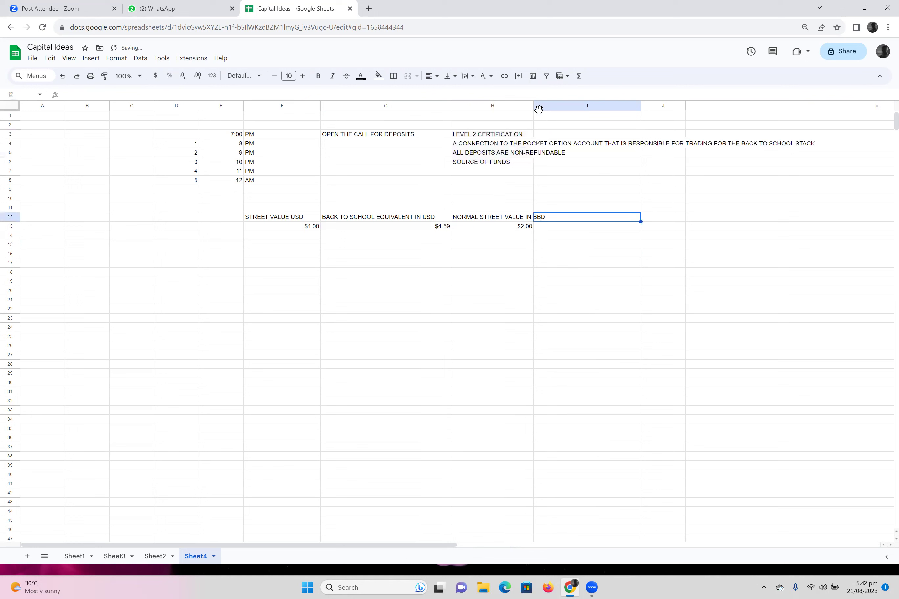
{"action": "left_click_drag", "start_coordinate": [540, 107], "coordinate": [555, 107]}
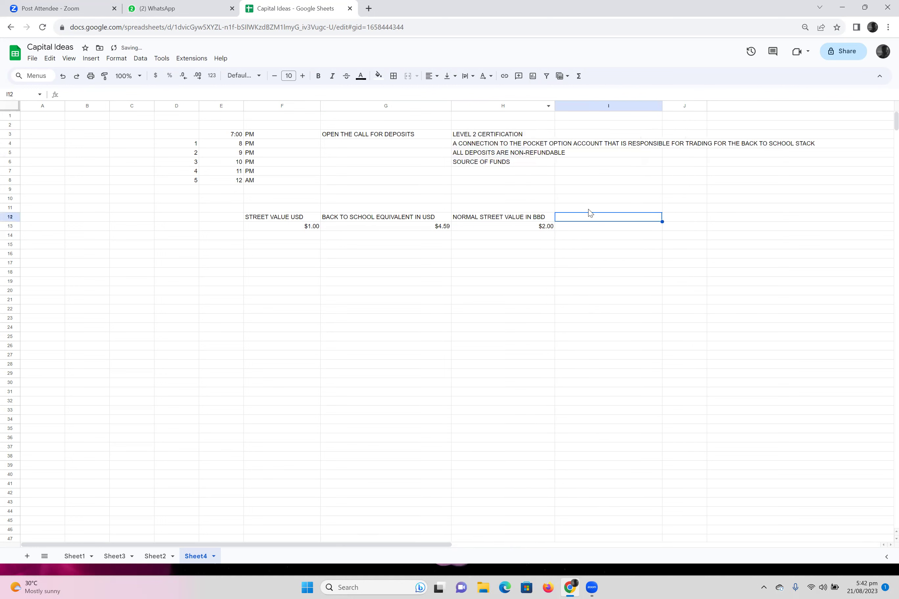
Enter the heading "BACK TO SCHOOL EQUIVALENT IN BBD" in I12
{"action": "type", "text": "BACK TO SCHOOL US"}
{"action": "key", "text": "BackSpace"}
{"action": "key", "text": "BackSpace"}
{"action": "type", "text": "U"}
{"action": "type", "text": "E"}
{"action": "key", "text": "Tab"}
{"action": "type", "text": "QU"}
{"action": "key", "text": "BackSpace"}
{"action": "key", "text": "BackSpace"}
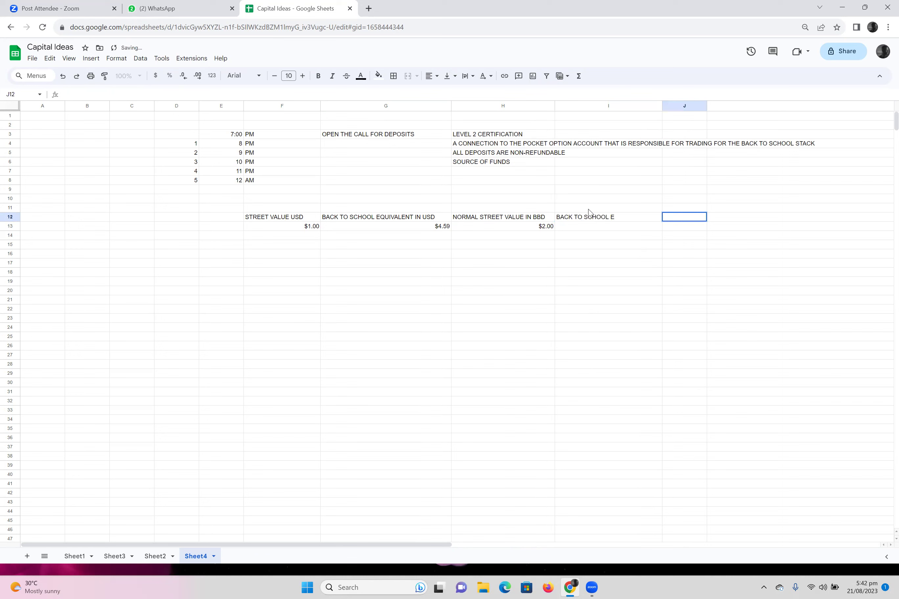
{"action": "left_click", "coordinate": [588, 216]}
{"action": "left_click", "coordinate": [182, 93]}
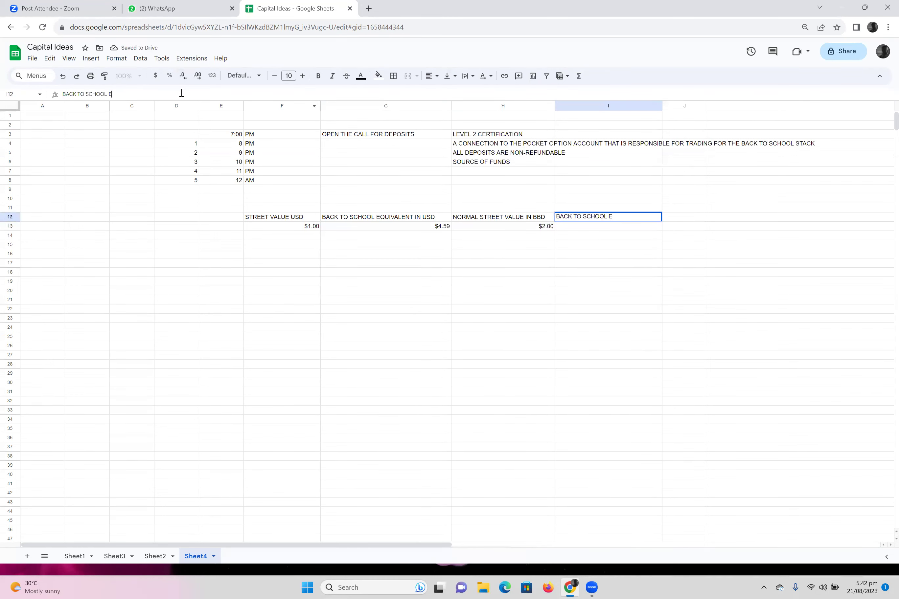
{"action": "type", "text": "QUIVALENT IN BBD"}
{"action": "key", "text": "Return"}
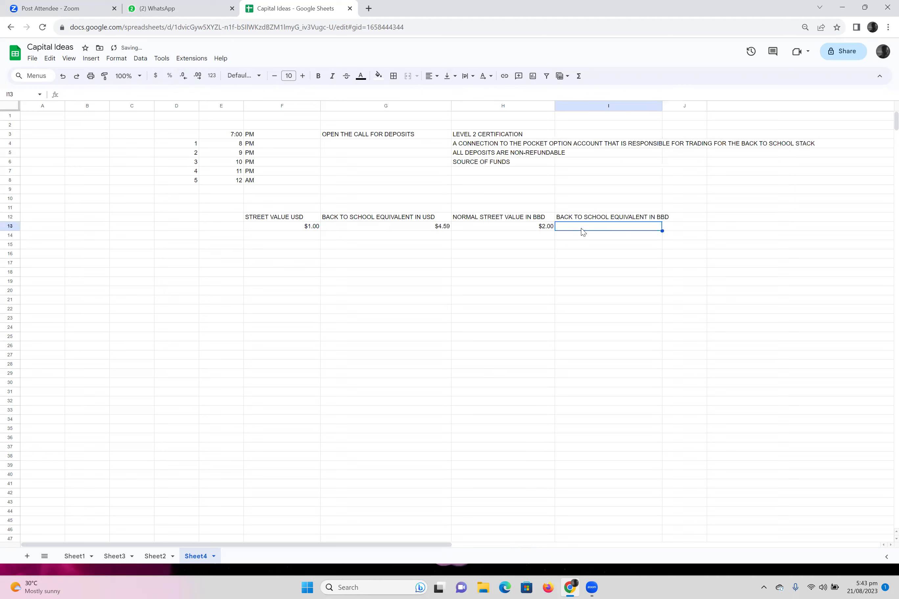
Enter the formula =G13*2 in I13
{"action": "type", "text": "="}
{"action": "left_click", "coordinate": [445, 231]}
{"action": "type", "text": "*2"}
{"action": "key", "text": "Return"}
Enter the formula =G13*H13 in I13 and format the cell as currency
{"action": "left_click", "coordinate": [628, 230]}
{"action": "type", "text": "="}
{"action": "left_click", "coordinate": [435, 231]}
{"action": "type", "text": "*"}
{"action": "left_click", "coordinate": [524, 233]}
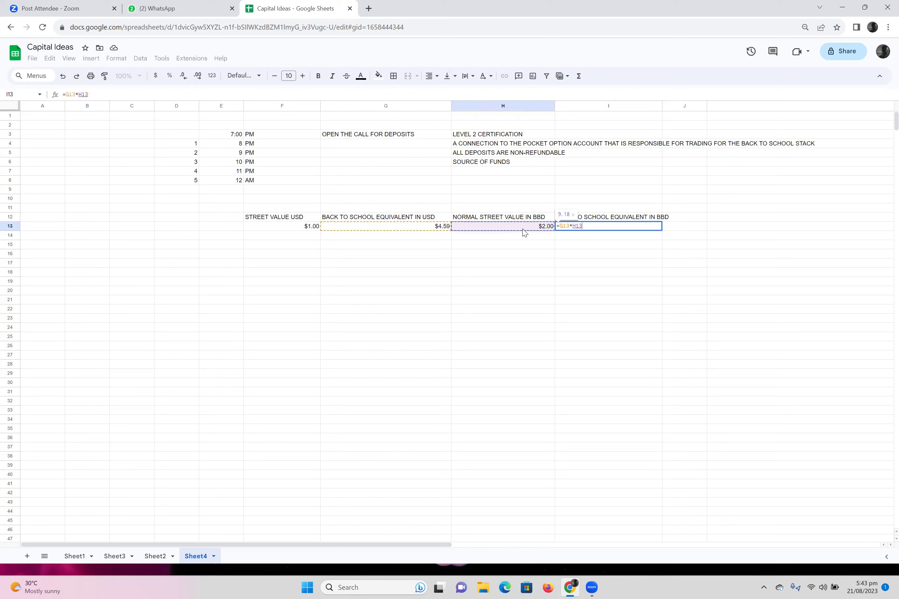
{"action": "key", "text": "Return"}
{"action": "left_click", "coordinate": [651, 292]}
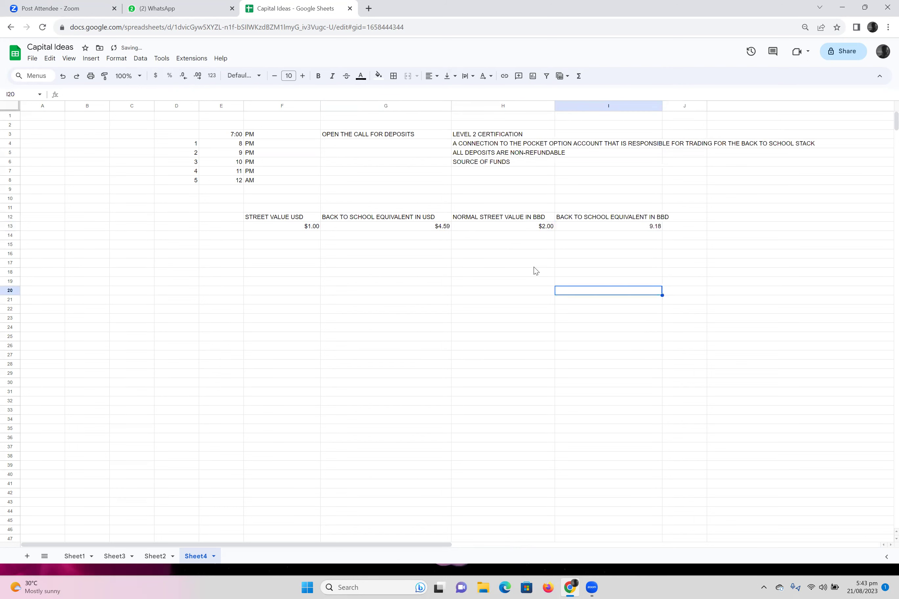
{"action": "left_click", "coordinate": [655, 229]}
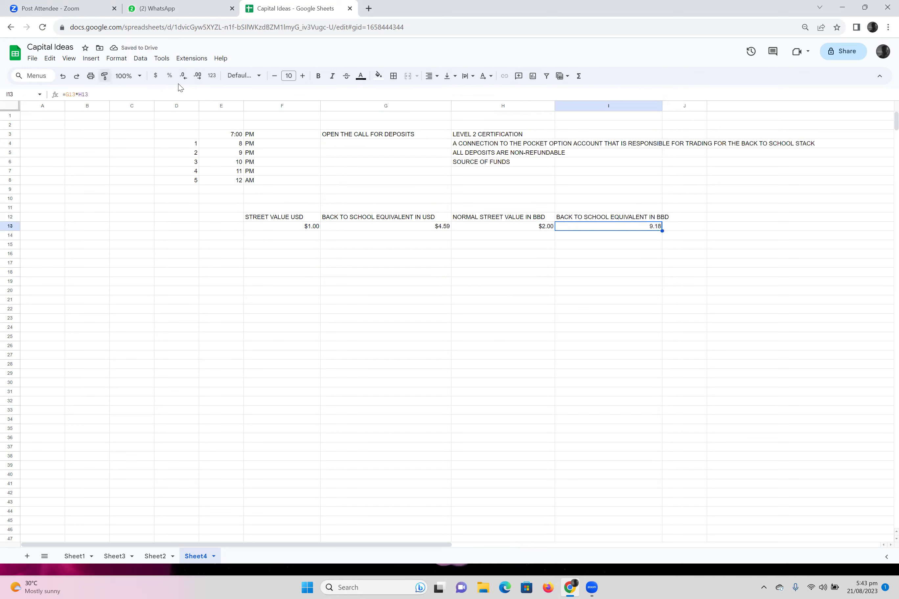
{"action": "left_click", "coordinate": [155, 76]}
{"action": "left_click", "coordinate": [342, 301]}
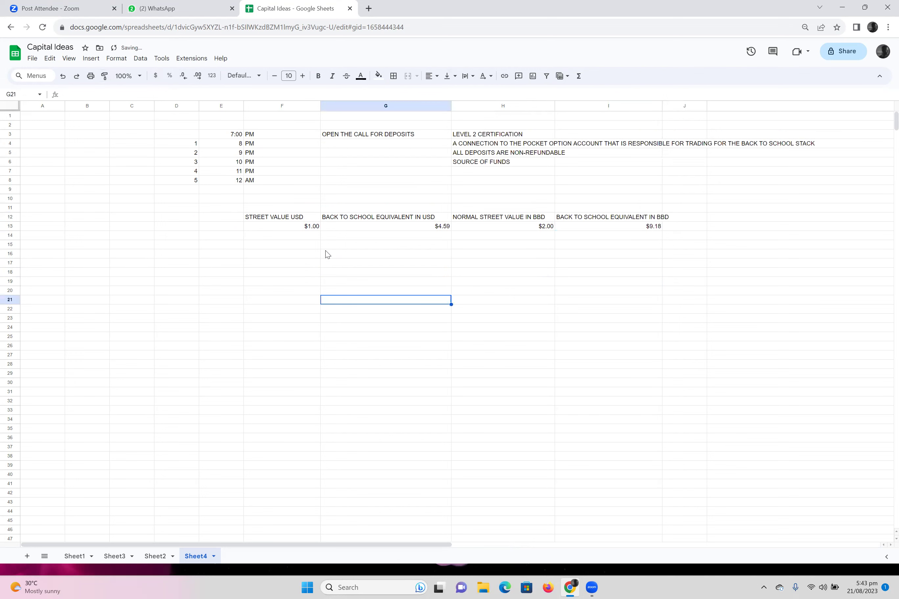
Replace the fixed amount in H13 with the formula =F13*2
{"action": "left_click", "coordinate": [319, 237]}
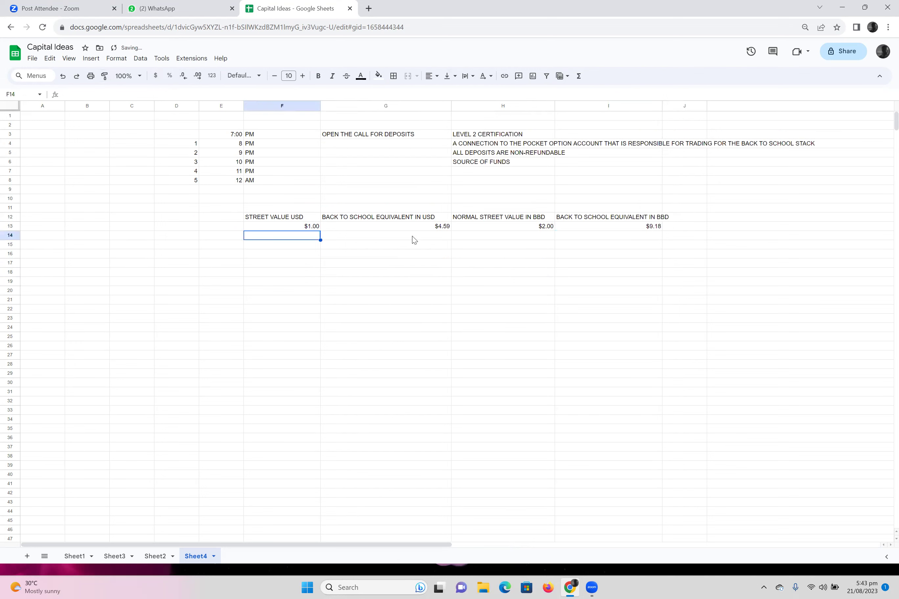
{"action": "left_click", "coordinate": [520, 237]}
{"action": "left_click", "coordinate": [486, 228]}
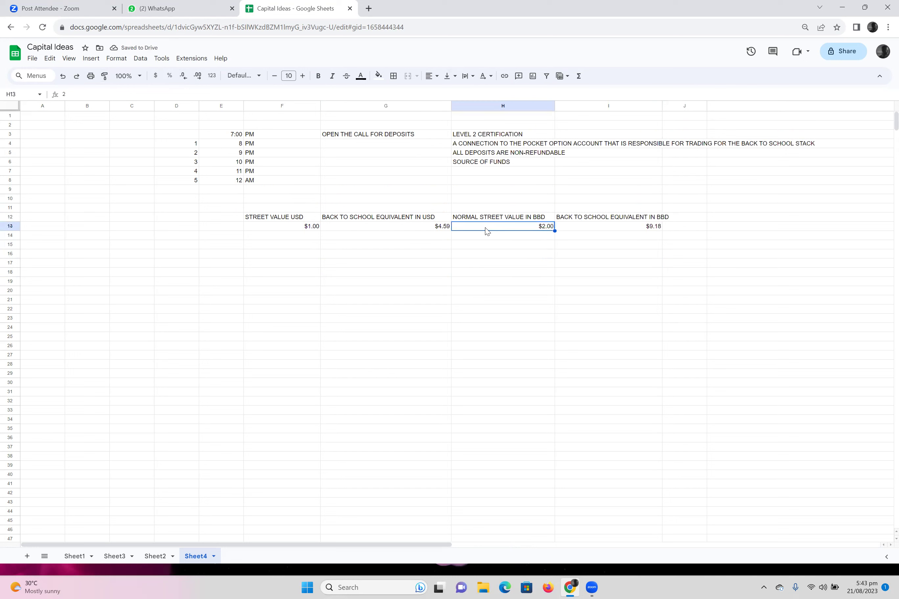
{"action": "type", "text": "="}
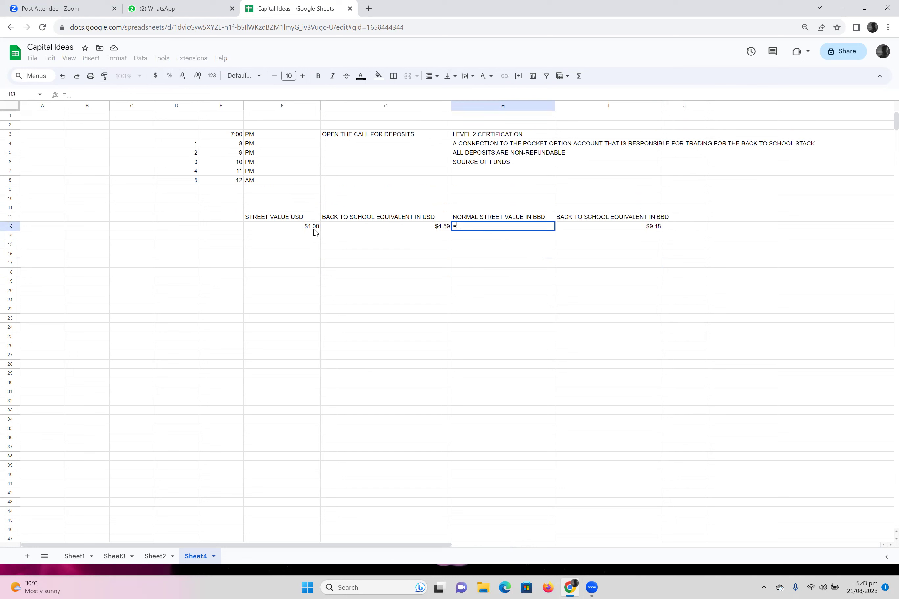
{"action": "left_click", "coordinate": [315, 229]}
{"action": "type", "text": "*"}
{"action": "type", "text": "2"}
{"action": "key", "text": "Return"}
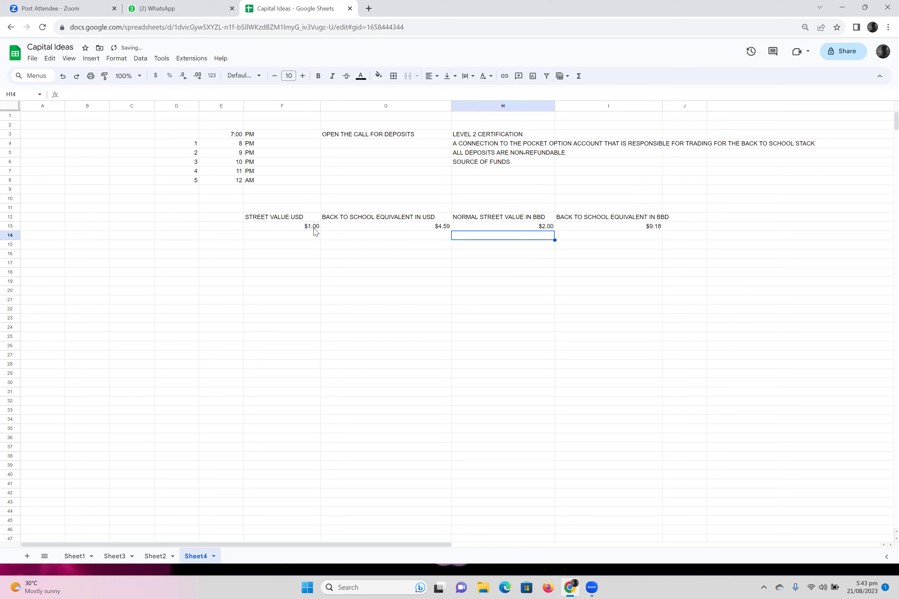
Copy the table row F13:I13 into row 14 and set the street value in F14 to 10
{"action": "left_click", "coordinate": [617, 229]}
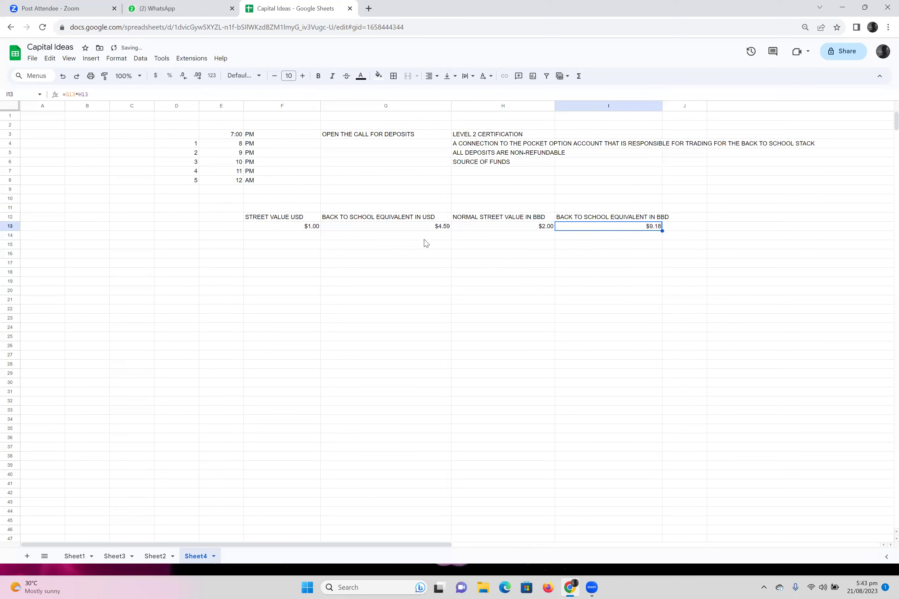
{"action": "left_click", "coordinate": [318, 228]}
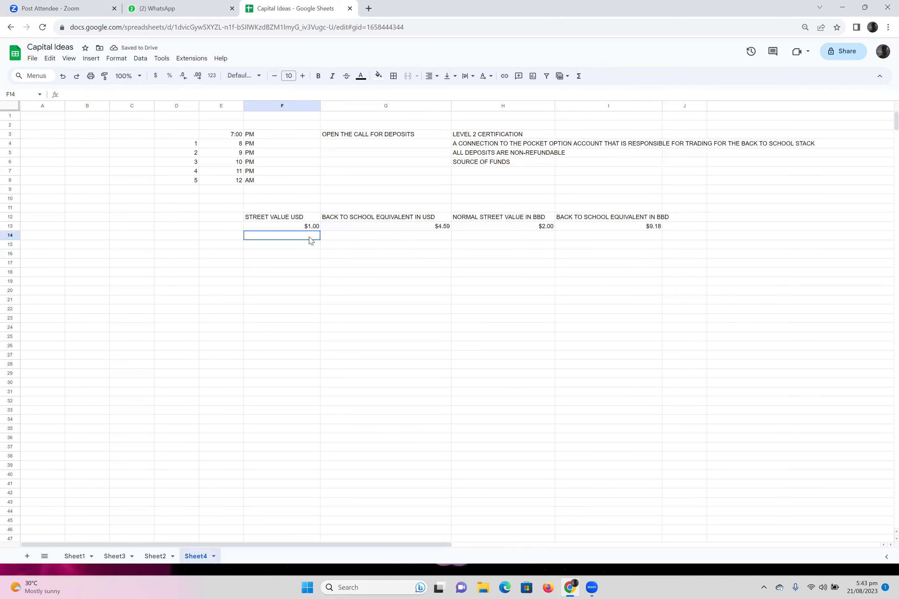
{"action": "left_click_drag", "start_coordinate": [317, 228], "coordinate": [654, 229]}
{"action": "key", "text": "ctrl+c"}
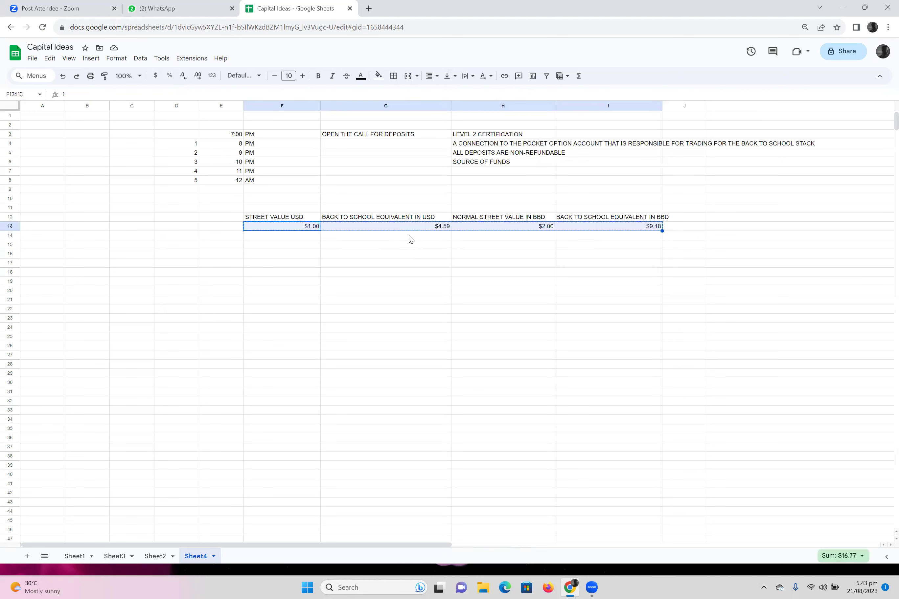
{"action": "left_click", "coordinate": [311, 239]}
{"action": "key", "text": "ctrl+v"}
{"action": "left_click", "coordinate": [307, 239]}
{"action": "type", "text": "10"}
{"action": "key", "text": "Return"}
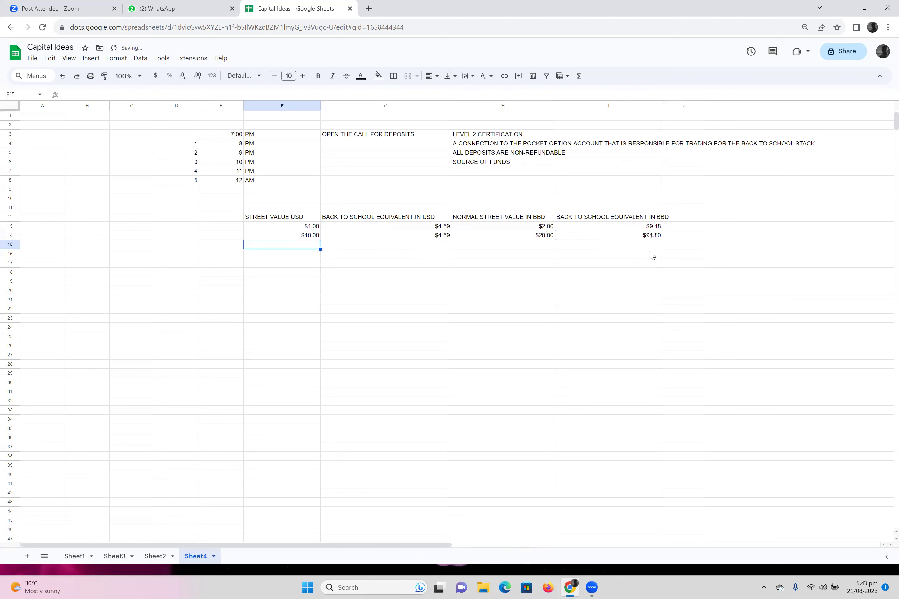
Widen column I to fit the heading in I12
{"action": "left_click", "coordinate": [658, 237]}
{"action": "left_click_drag", "start_coordinate": [662, 105], "coordinate": [675, 105]}
{"action": "left_click", "coordinate": [299, 239]}
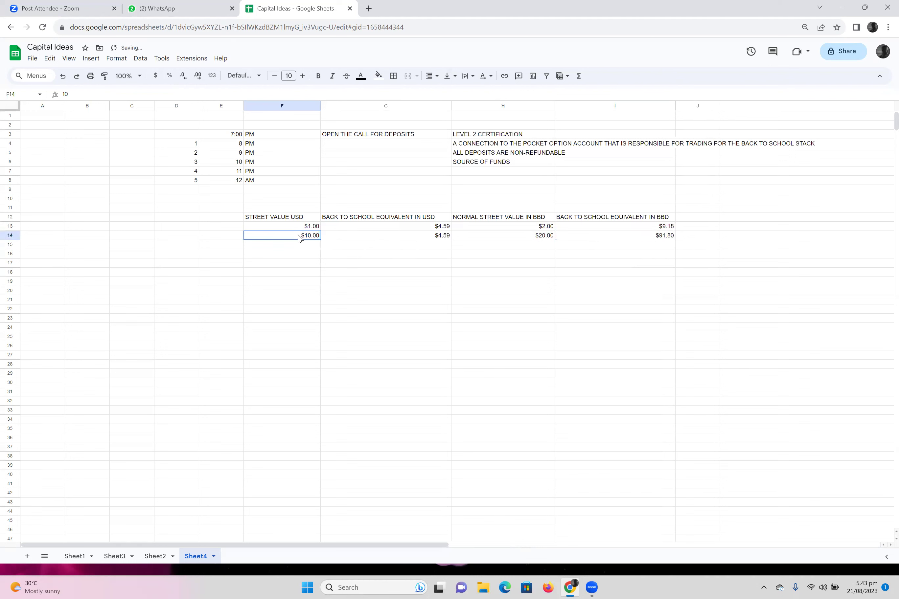
Replace the fixed amount in G14 with the formula =F14*4.59
{"action": "left_click", "coordinate": [442, 241]}
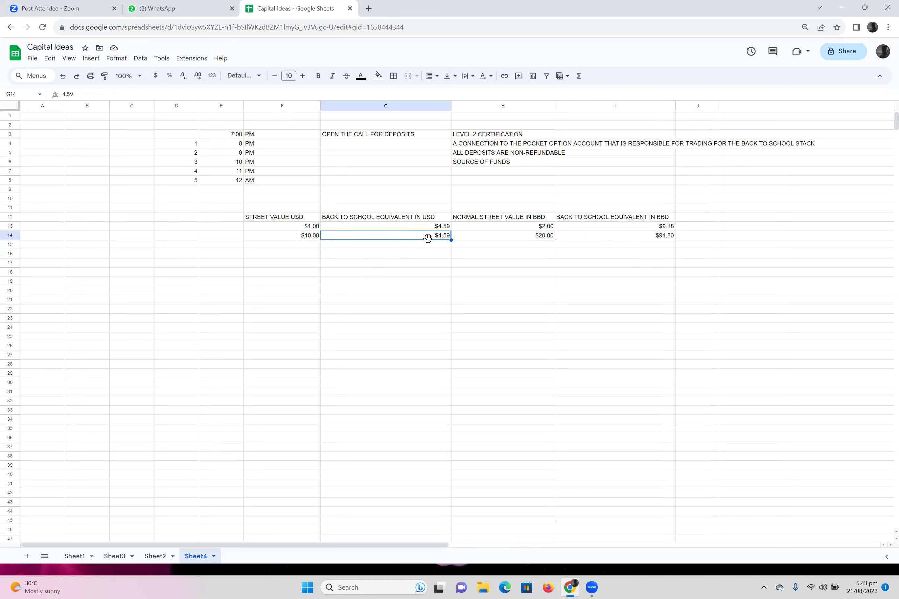
{"action": "type", "text": "="}
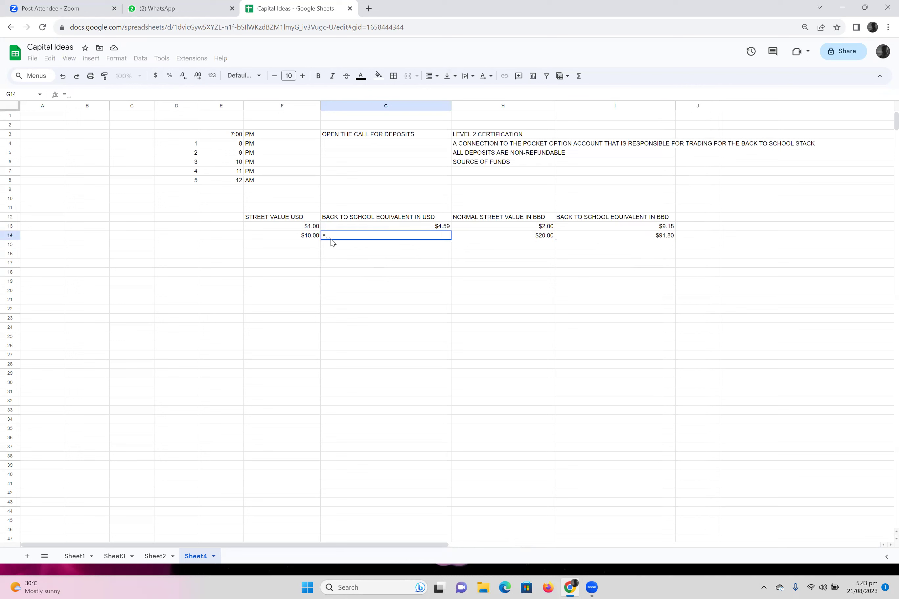
{"action": "left_click", "coordinate": [304, 236]}
{"action": "type", "text": "*4"}
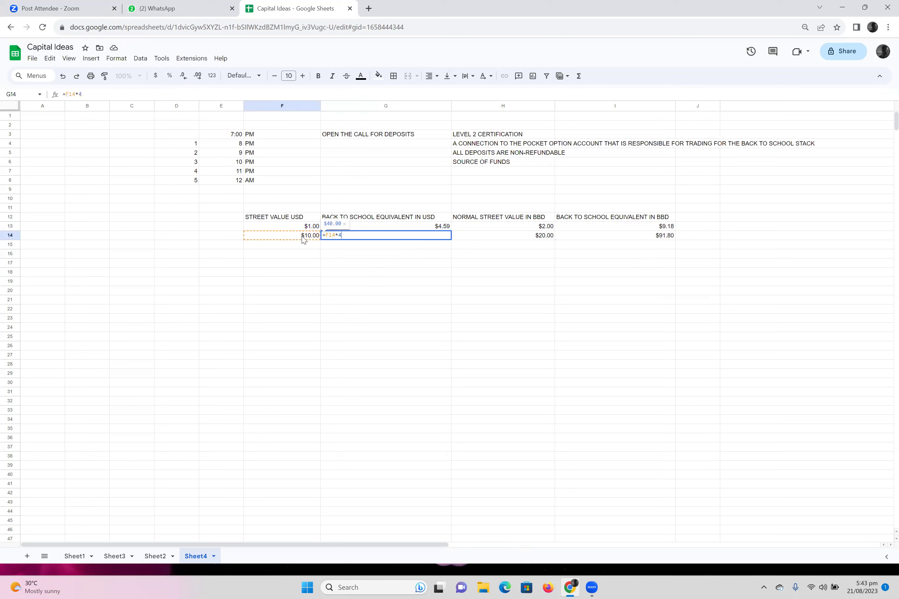
{"action": "type", "text": ".59"}
{"action": "key", "text": "Return"}
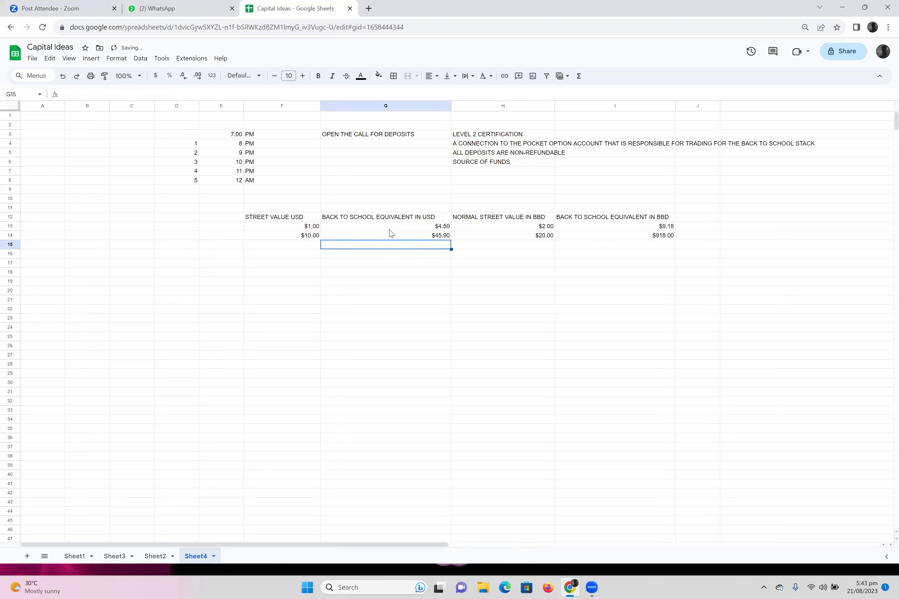
Replace the fixed amount in G13 with the formula =F13*4.59
{"action": "left_click", "coordinate": [421, 228]}
{"action": "type", "text": "="}
{"action": "left_click", "coordinate": [315, 225]}
{"action": "type", "text": "*4"}
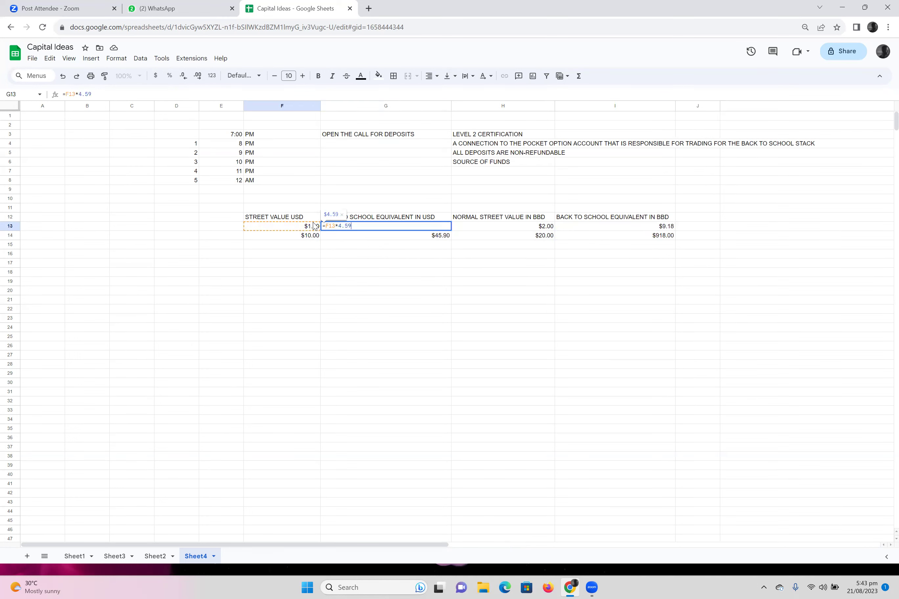
{"action": "key", "text": "Return"}
Inspect the formulas behind the BBD amounts in H14 and I14
{"action": "left_click", "coordinate": [539, 236]}
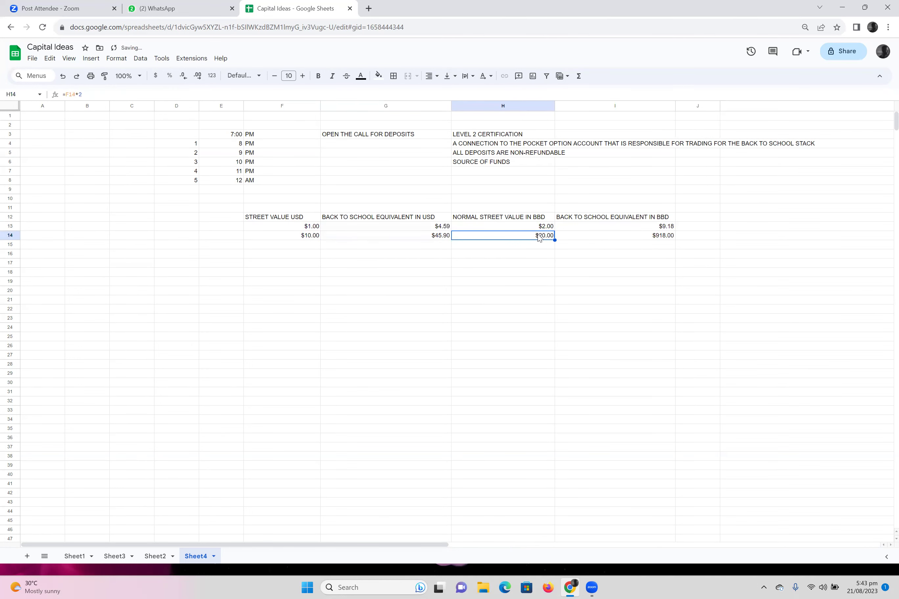
{"action": "left_click", "coordinate": [648, 236]}
{"action": "type", "text": "=G14*H14"}
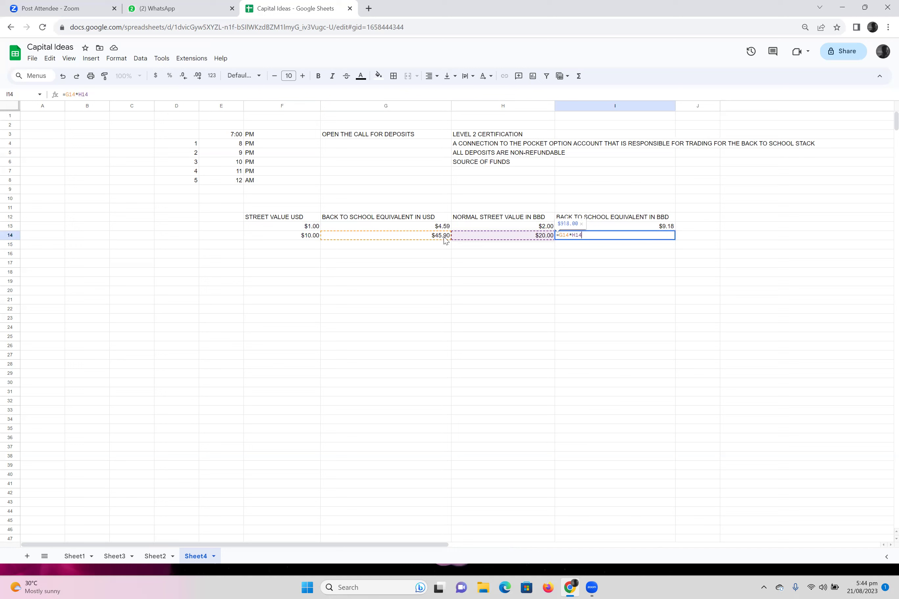
{"action": "key", "text": "ctrl+Return"}
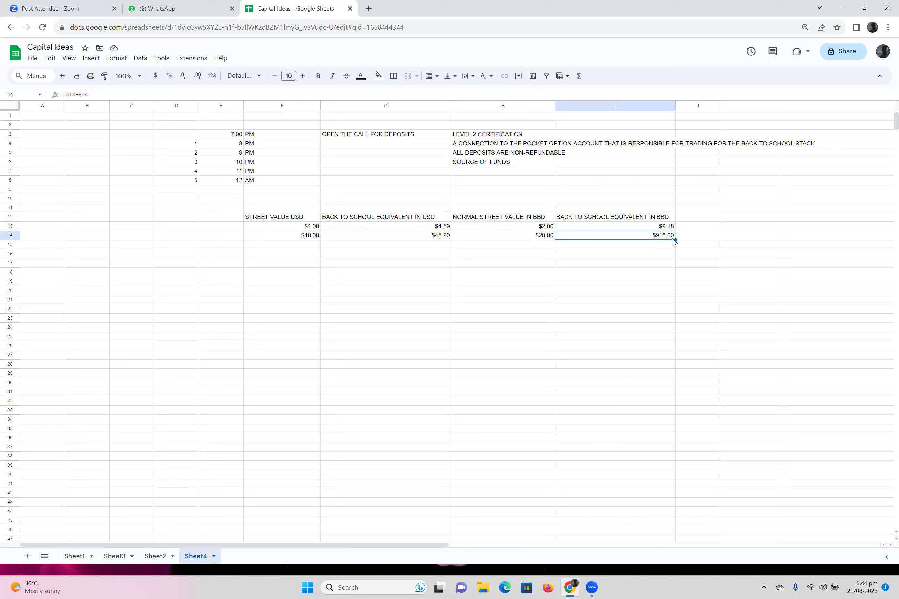
Change the formula in I14 to =G14*F14 without taking the suggested correction
{"action": "type", "text": "="}
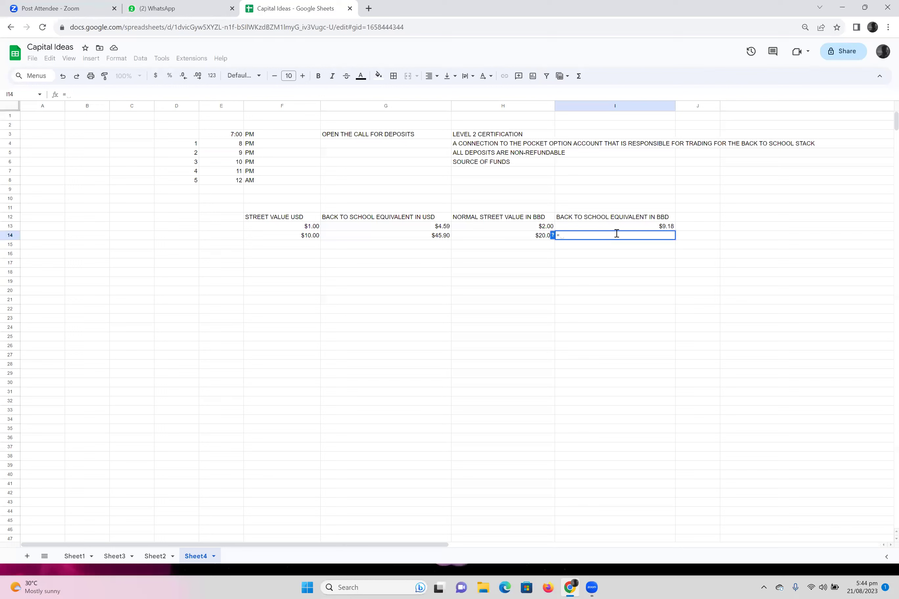
{"action": "left_click", "coordinate": [444, 241]}
{"action": "type", "text": "*"}
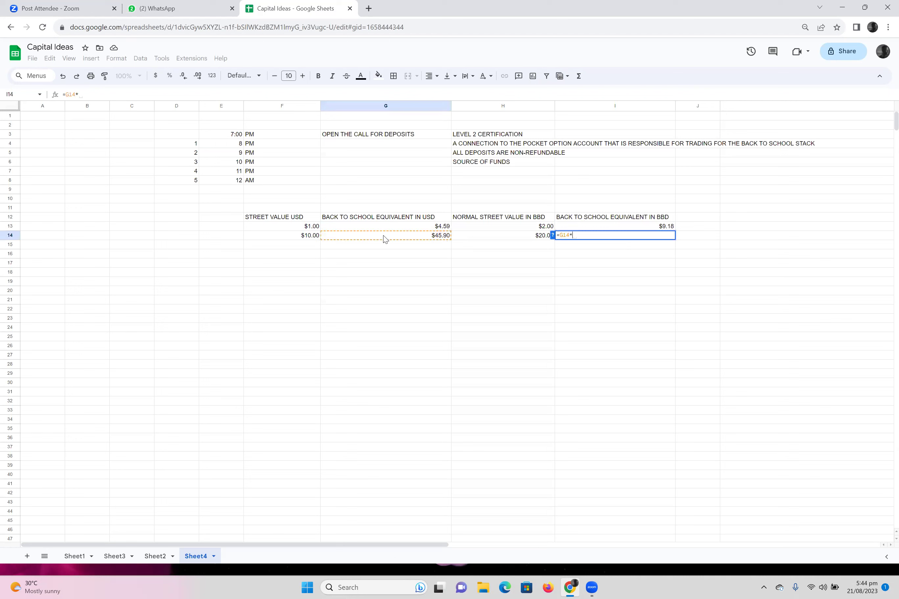
{"action": "left_click", "coordinate": [309, 239]}
{"action": "key", "text": "Return"}
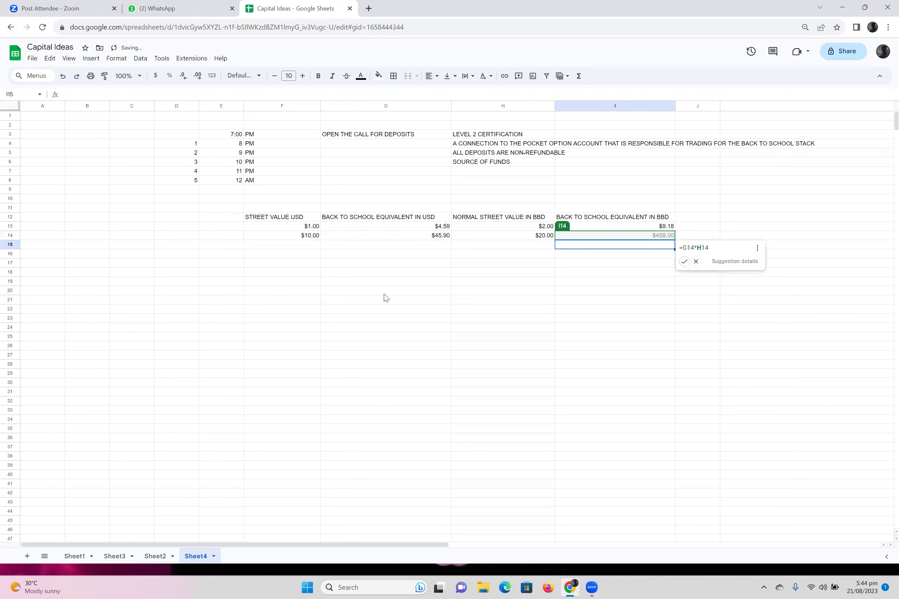
{"action": "left_click", "coordinate": [382, 300]}
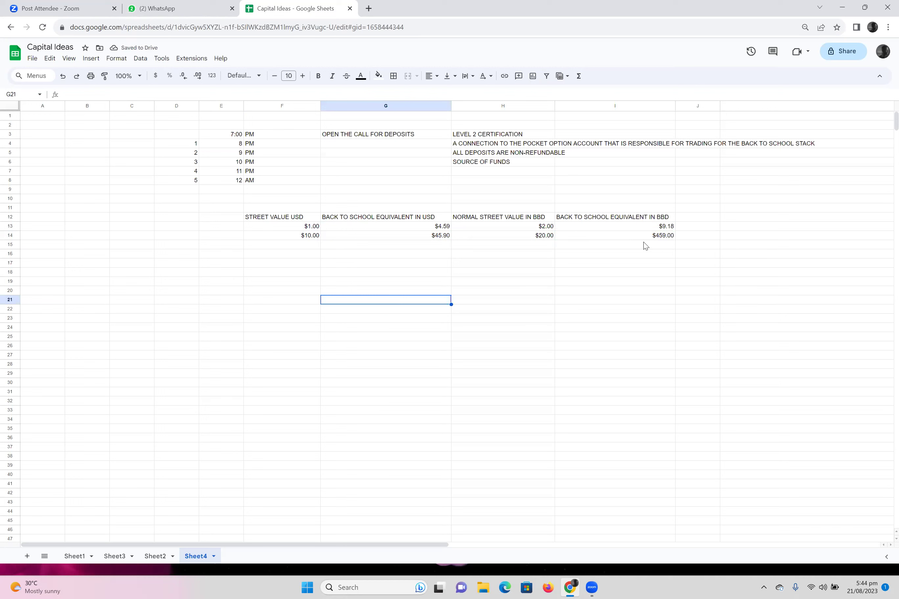
{"action": "left_click", "coordinate": [628, 236]}
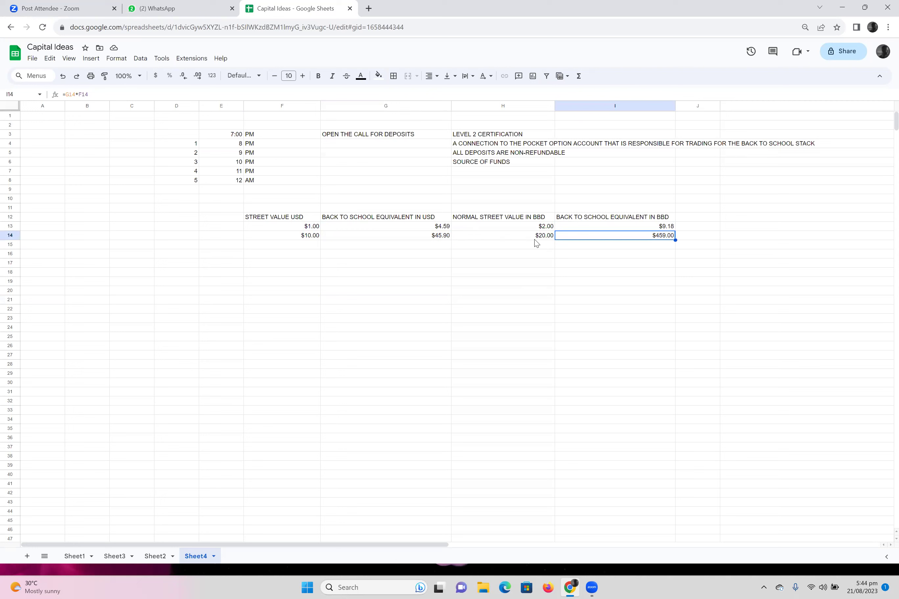
Enter the multiplier 4.59 in G11 above the BACK TO SCHOOL EQUIVALENT IN USD heading
{"action": "left_click", "coordinate": [430, 237]}
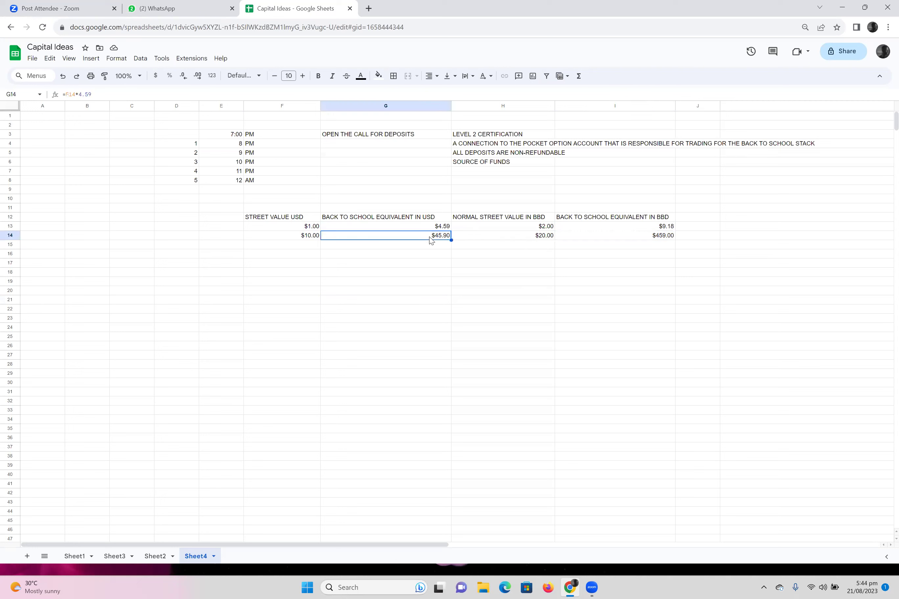
{"action": "left_click", "coordinate": [433, 205]}
{"action": "type", "text": "4.59"}
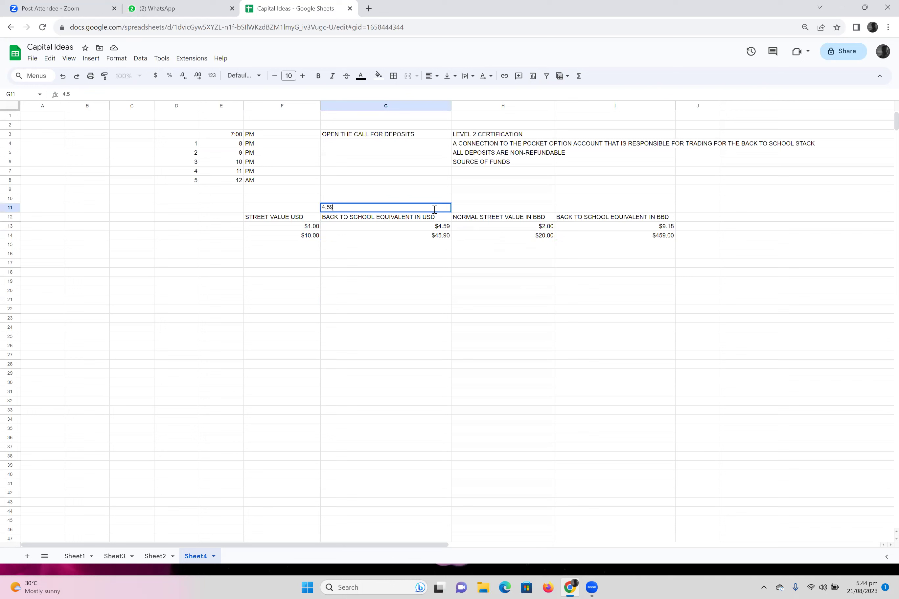
{"action": "key", "text": "Return"}
{"action": "left_click", "coordinate": [438, 228]}
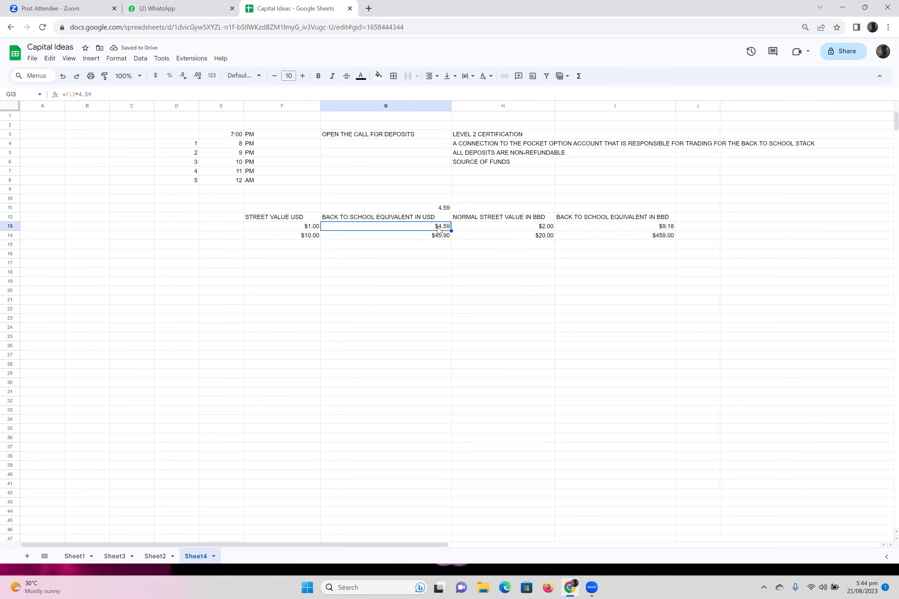
{"action": "left_click", "coordinate": [656, 238]}
{"action": "type", "text": "="}
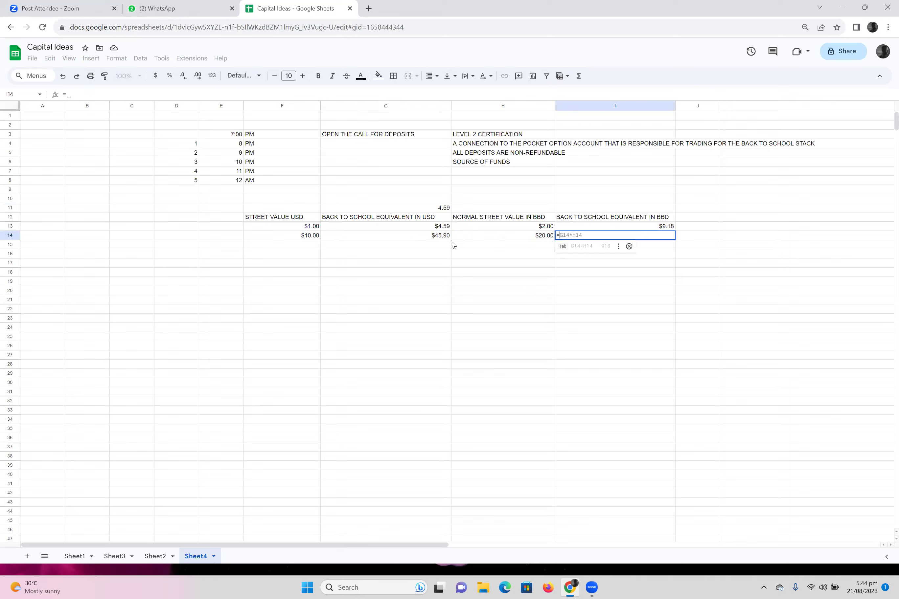
{"action": "left_click", "coordinate": [445, 236]}
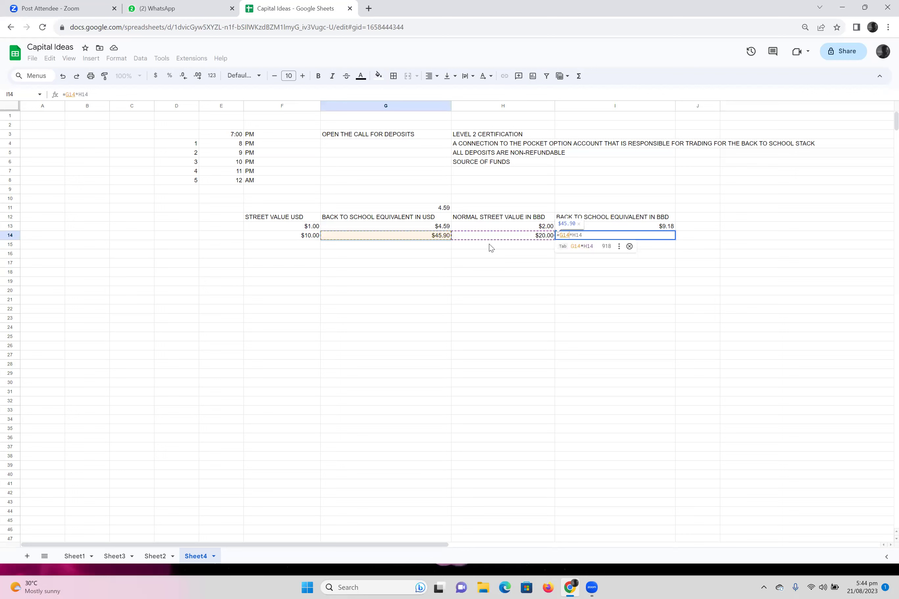
{"action": "key", "text": "Escape"}
Enter the conversion rate 2 in I11 above the BACK TO SCHOOL EQUIVALENT IN BBD heading
{"action": "left_click", "coordinate": [601, 201]}
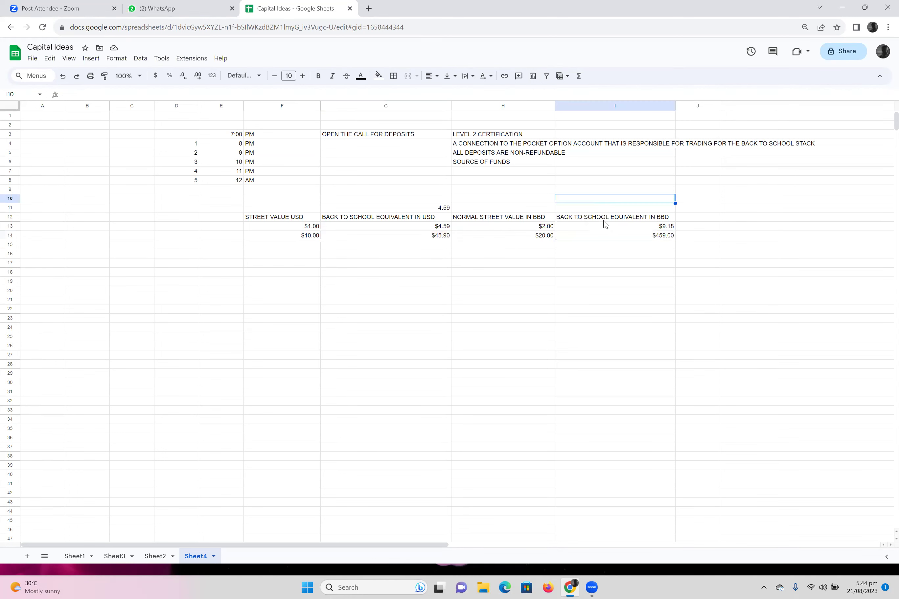
{"action": "left_click", "coordinate": [603, 207]}
{"action": "type", "text": "2"}
{"action": "left_click", "coordinate": [602, 242]}
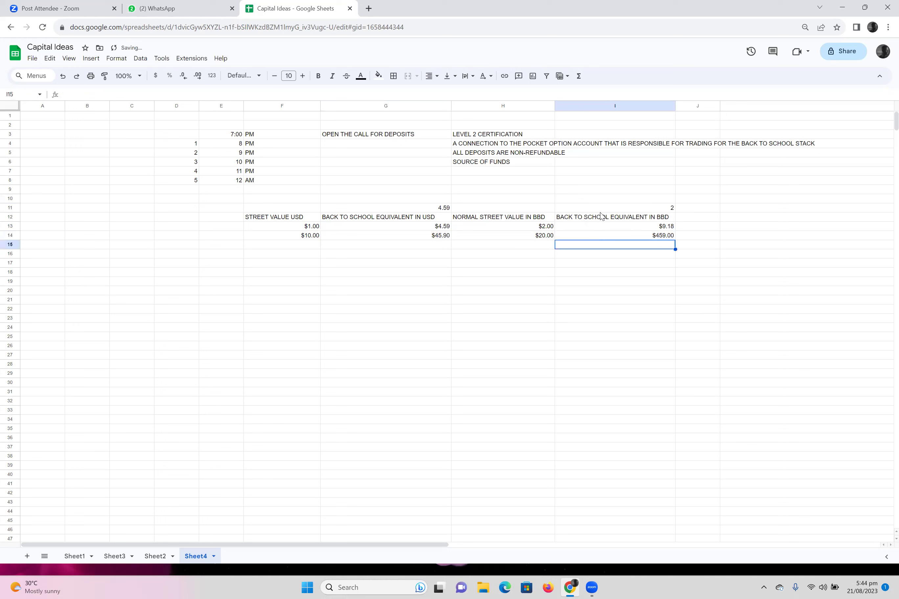
{"action": "left_click", "coordinate": [600, 199]}
Change the formula in I13 to =G13*$I$11, using the rate in I11 as an absolute reference
{"action": "left_click", "coordinate": [610, 228]}
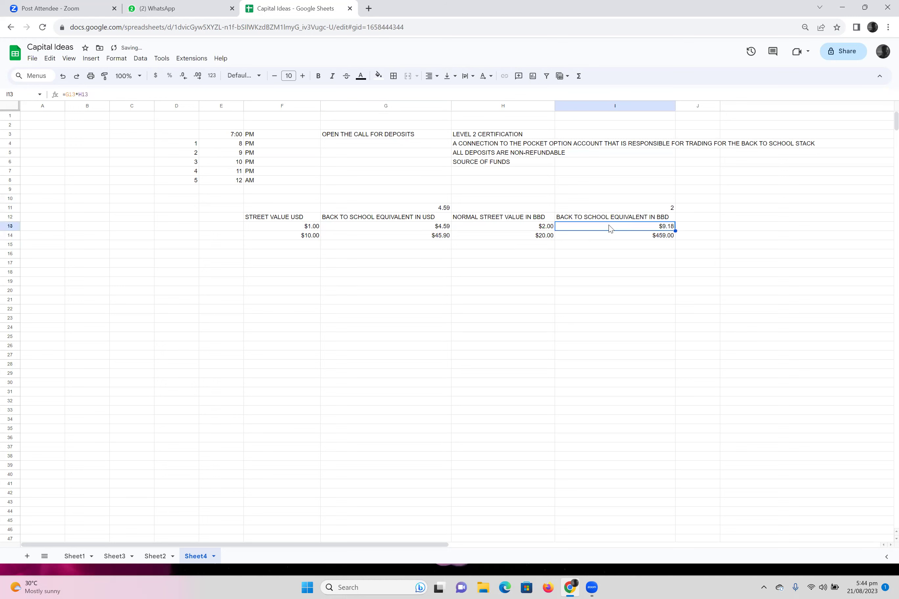
{"action": "double_click", "coordinate": [581, 228]}
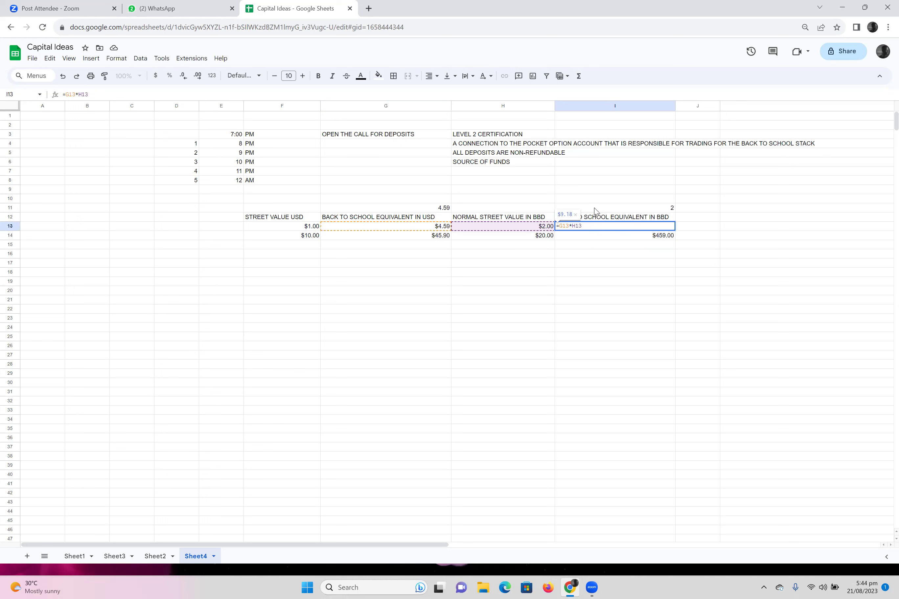
{"action": "double_click", "coordinate": [79, 95]}
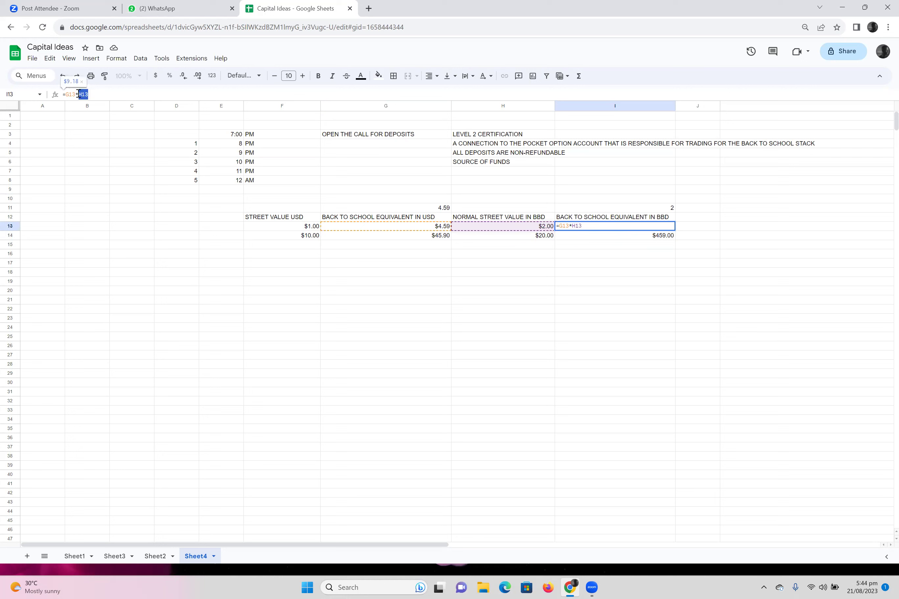
{"action": "left_click", "coordinate": [639, 209]}
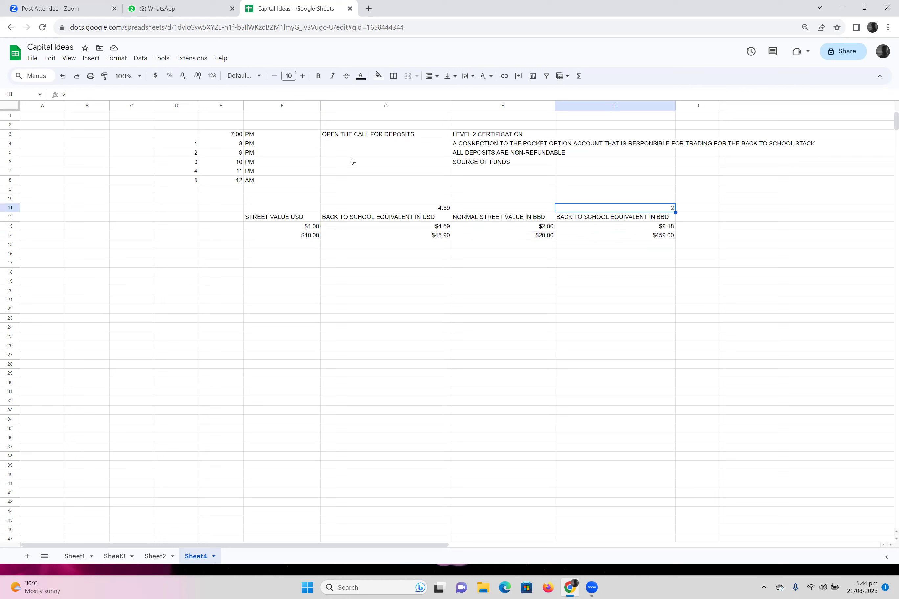
{"action": "left_click", "coordinate": [646, 230]}
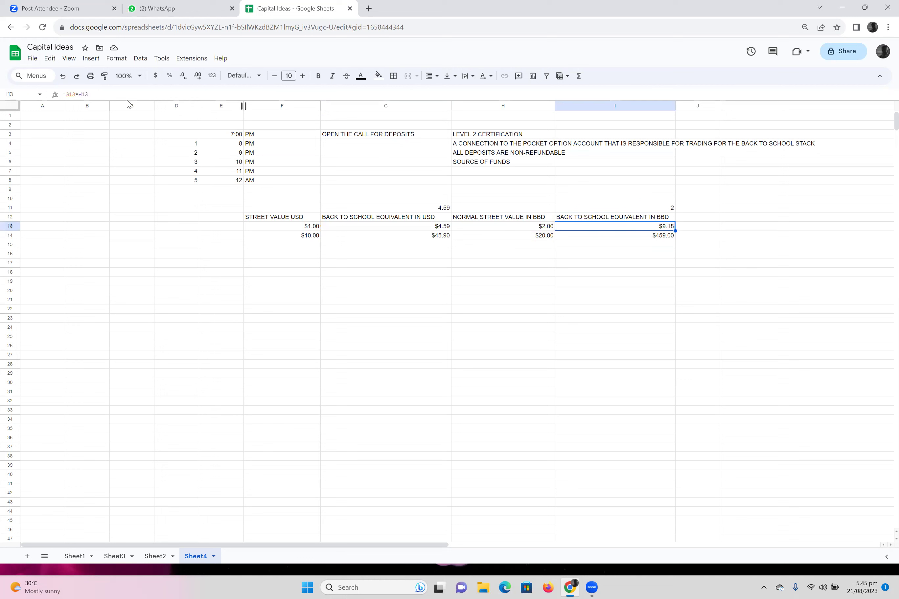
{"action": "left_click_drag", "start_coordinate": [79, 95], "coordinate": [109, 96]}
{"action": "type", "text": "i$11"}
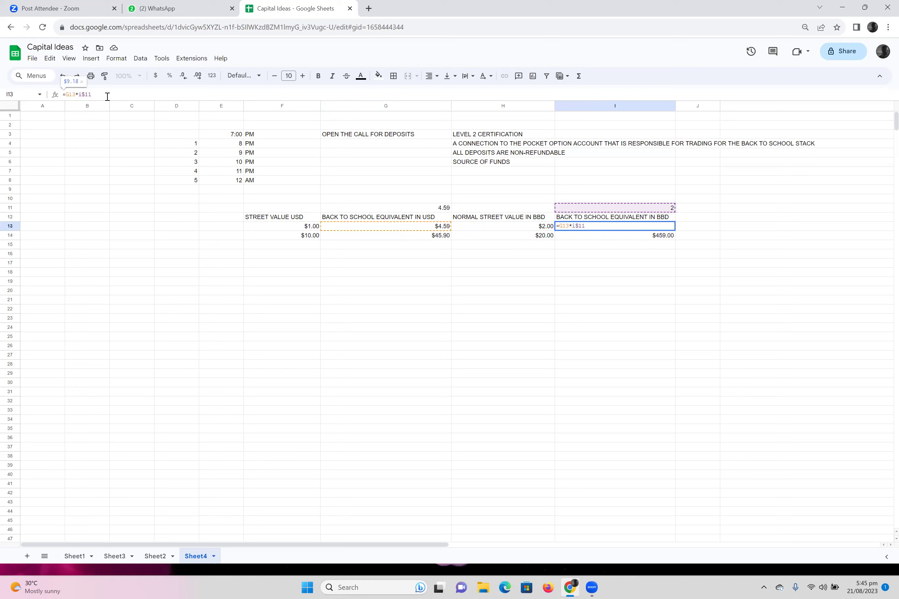
{"action": "key", "text": "Return"}
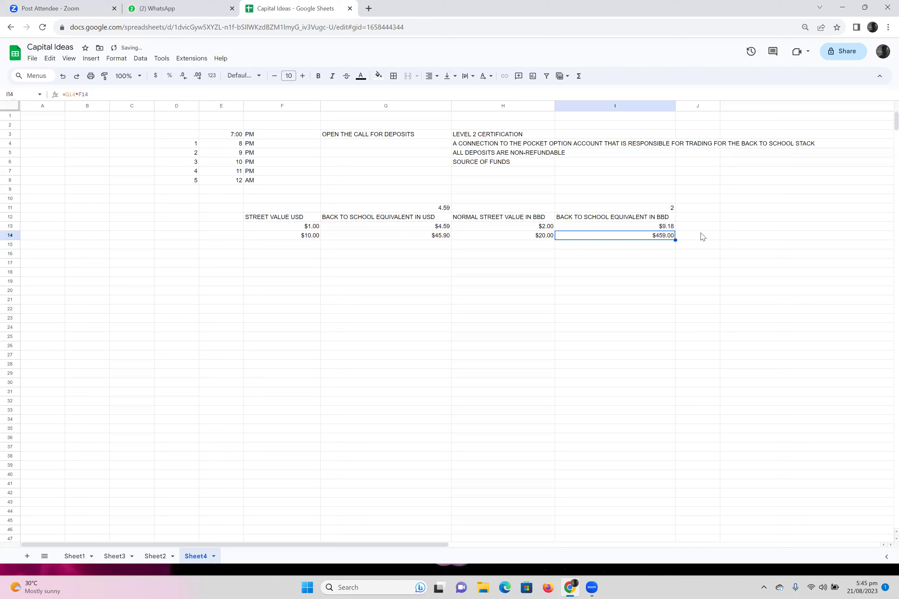
Copy the formula from I13 into I14 to replace its existing formula
{"action": "left_click", "coordinate": [666, 228]}
{"action": "key", "text": "ctrl+c"}
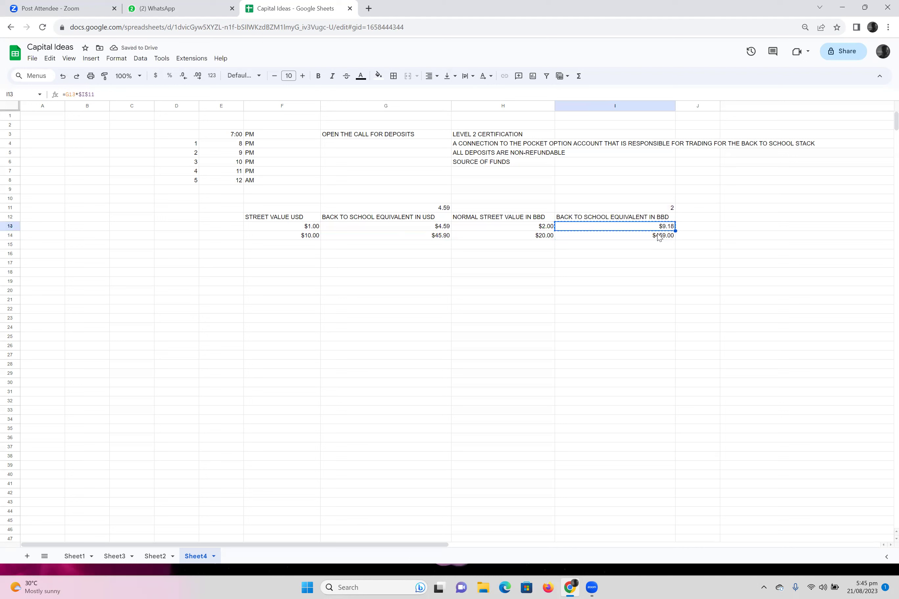
{"action": "left_click", "coordinate": [658, 236]}
{"action": "key", "text": "ctrl+v"}
{"action": "left_click", "coordinate": [628, 262]}
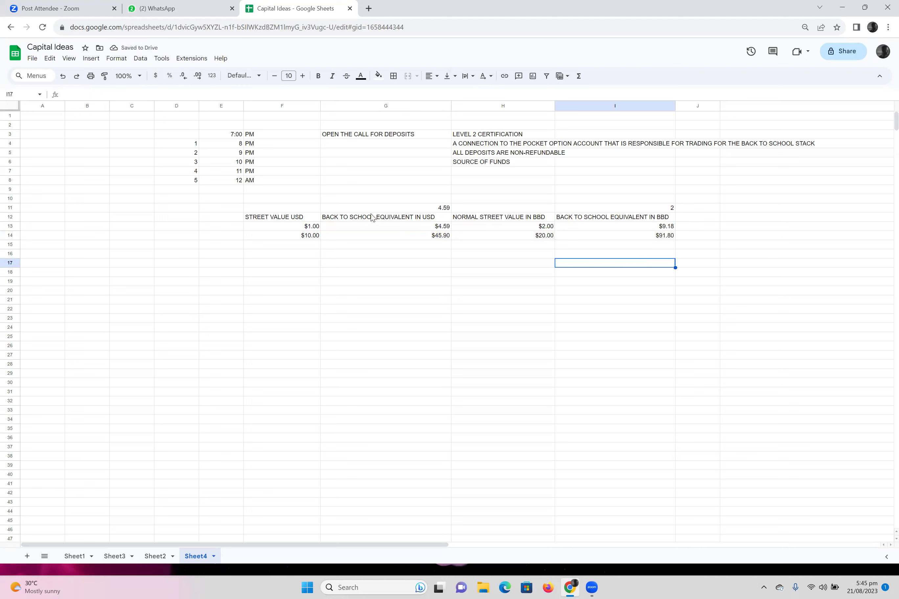
Replace the fixed 4.59 in the G13 formula with a reference to G11, giving =F13*G11
{"action": "left_click", "coordinate": [417, 227]}
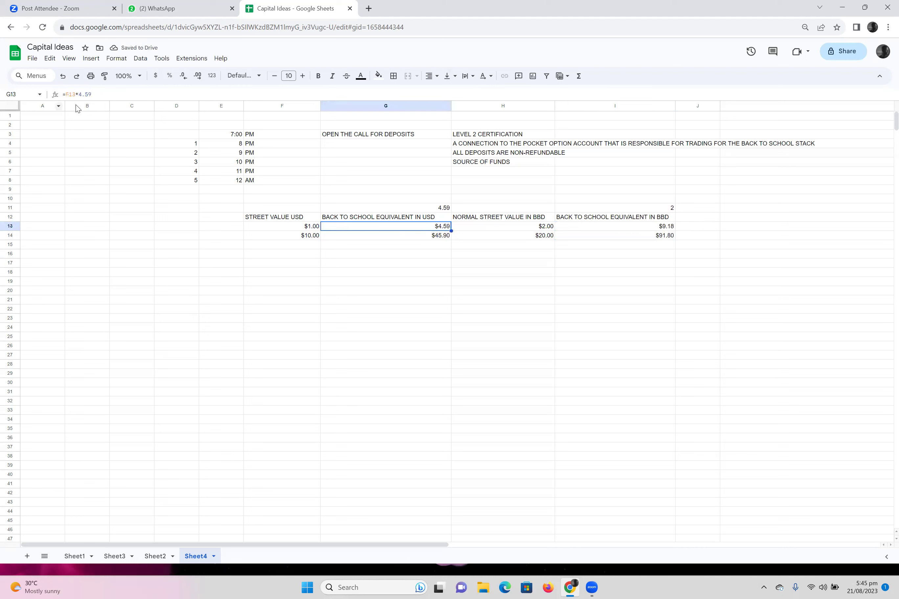
{"action": "double_click", "coordinate": [96, 95]}
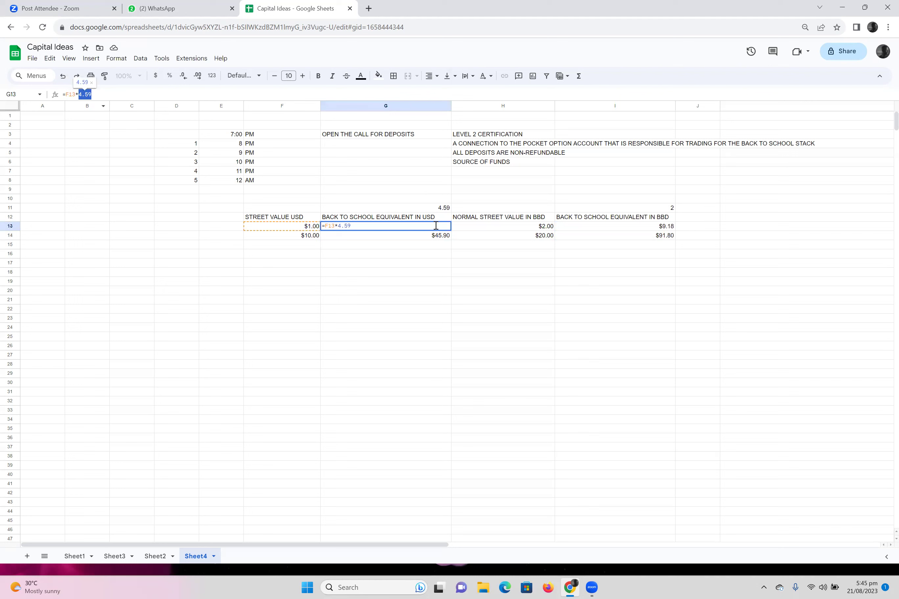
{"action": "left_click", "coordinate": [435, 208]}
{"action": "key", "text": "Return"}
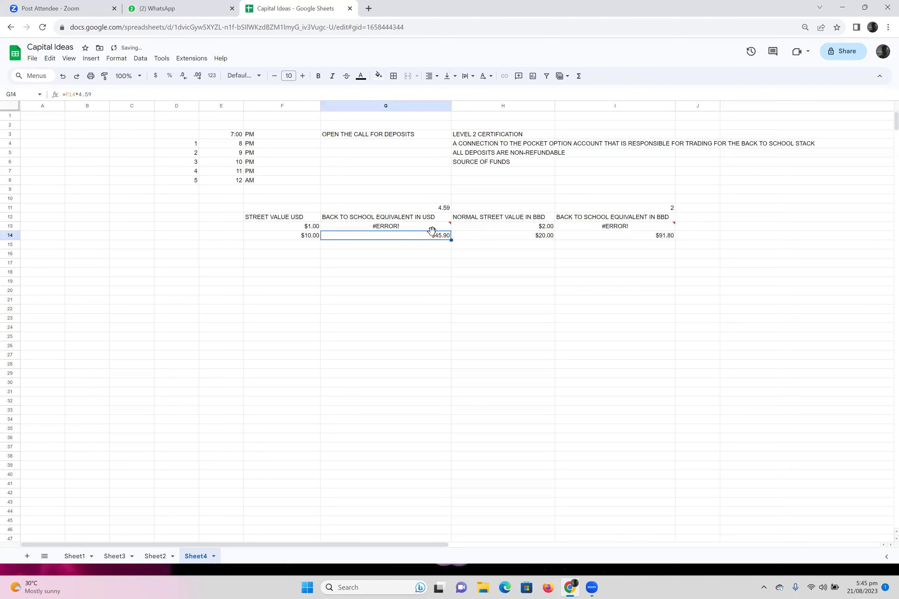
{"action": "left_click", "coordinate": [432, 228]}
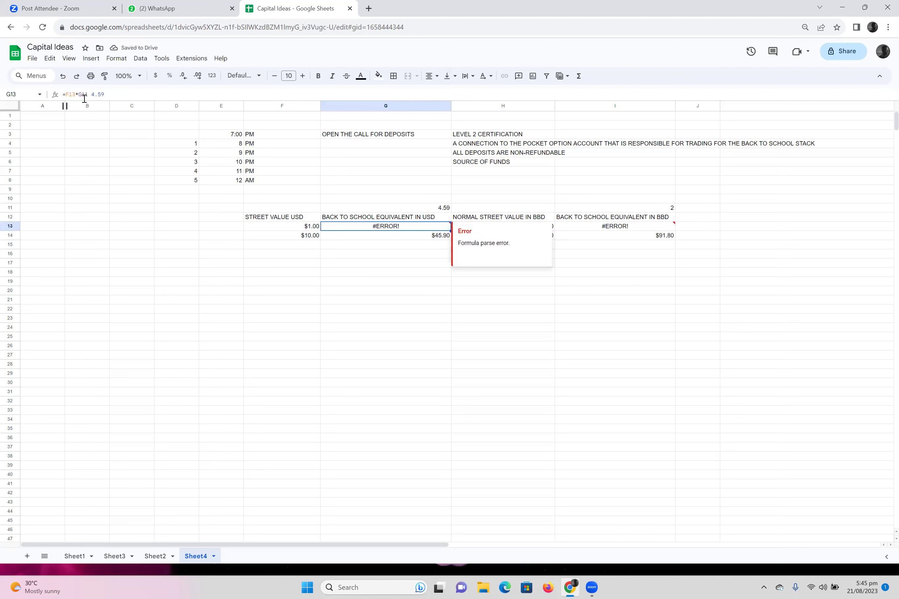
{"action": "double_click", "coordinate": [141, 97]}
{"action": "type", "text": "4.59"}
{"action": "key", "text": "Return"}
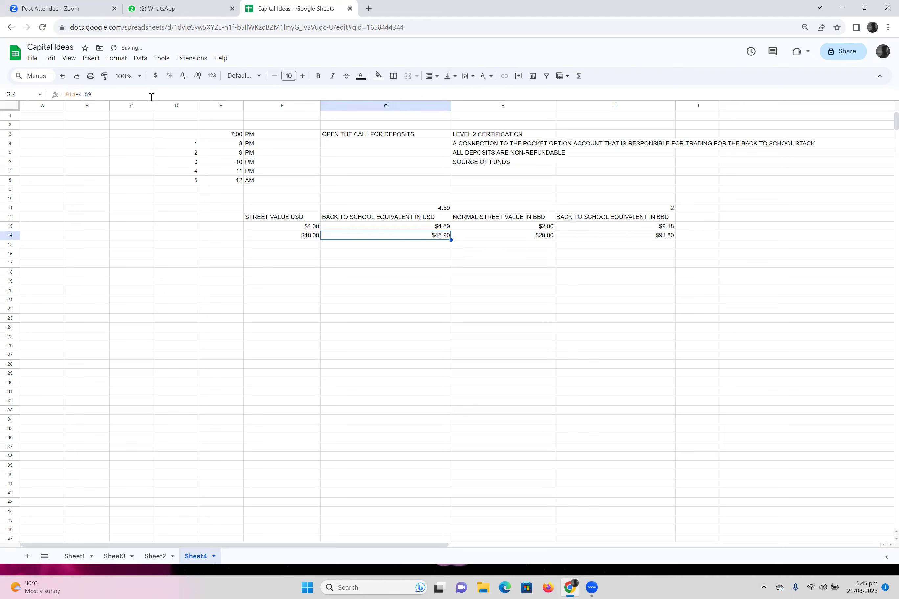
Make the multiplier reference in G13 absolute so the formula reads =F13*$G$11
{"action": "left_click", "coordinate": [335, 227]}
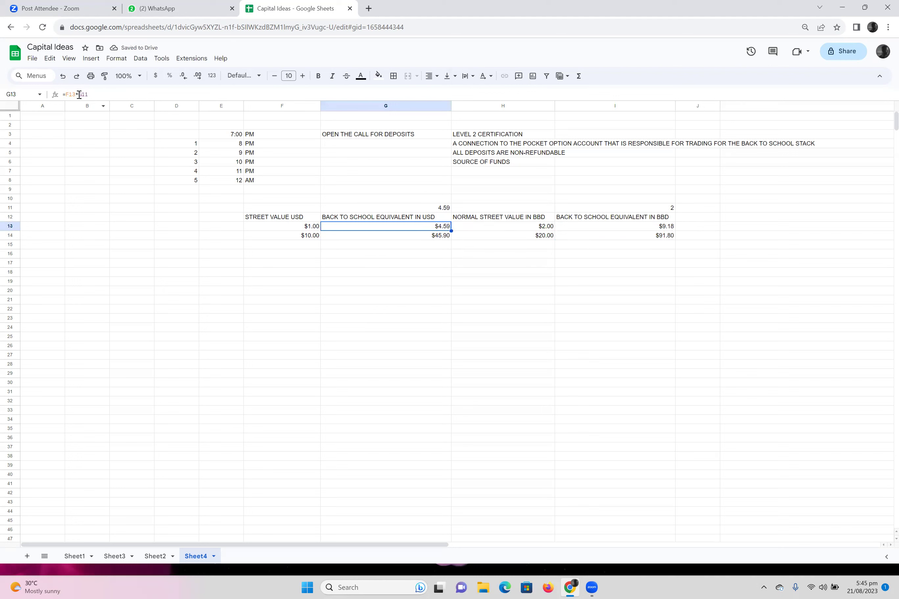
{"action": "left_click", "coordinate": [79, 94]}
{"action": "type", "text": "$G$"}
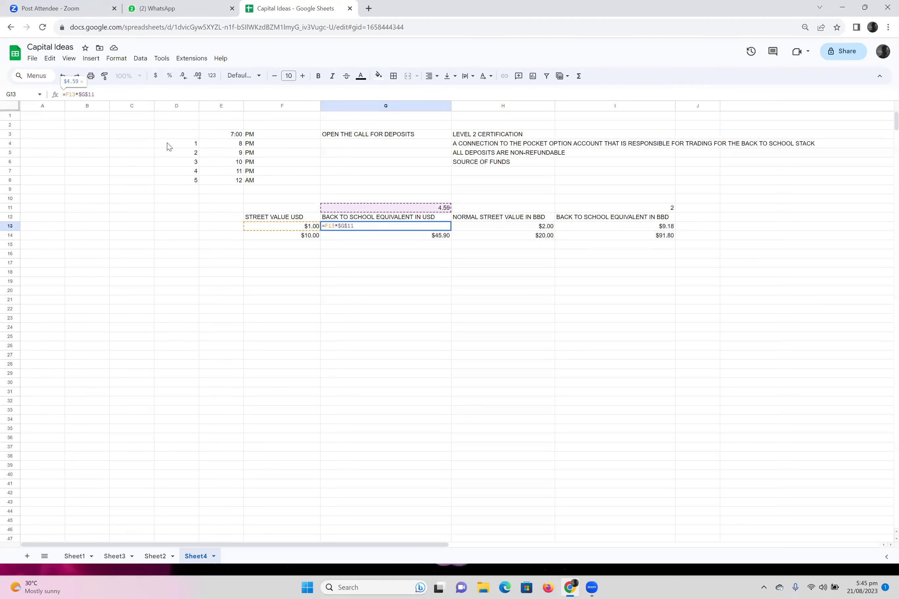
{"action": "key", "text": "Return"}
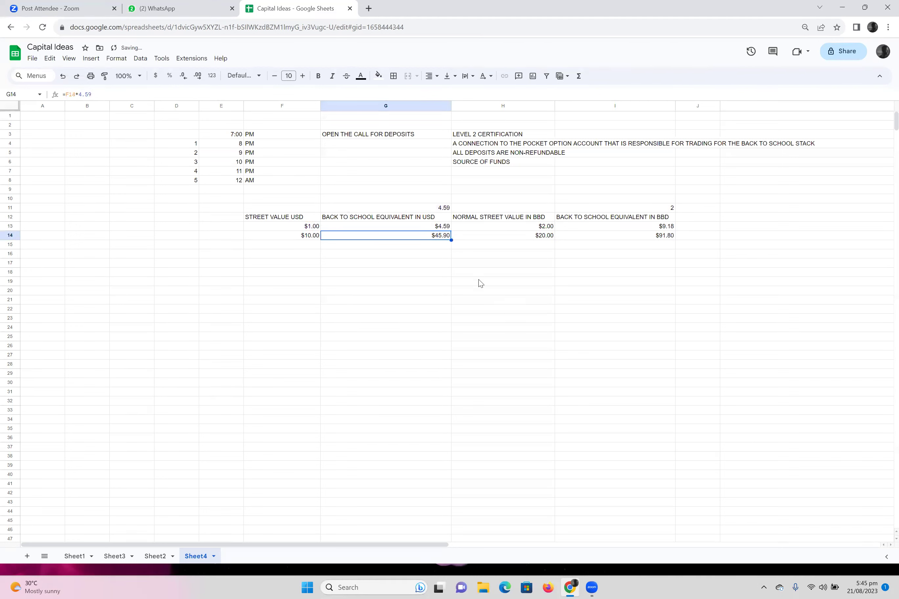
Copy the formula from G13 into G14 to replace its fixed multiplier
{"action": "left_click", "coordinate": [440, 227]}
{"action": "key", "text": "ctrl+c"}
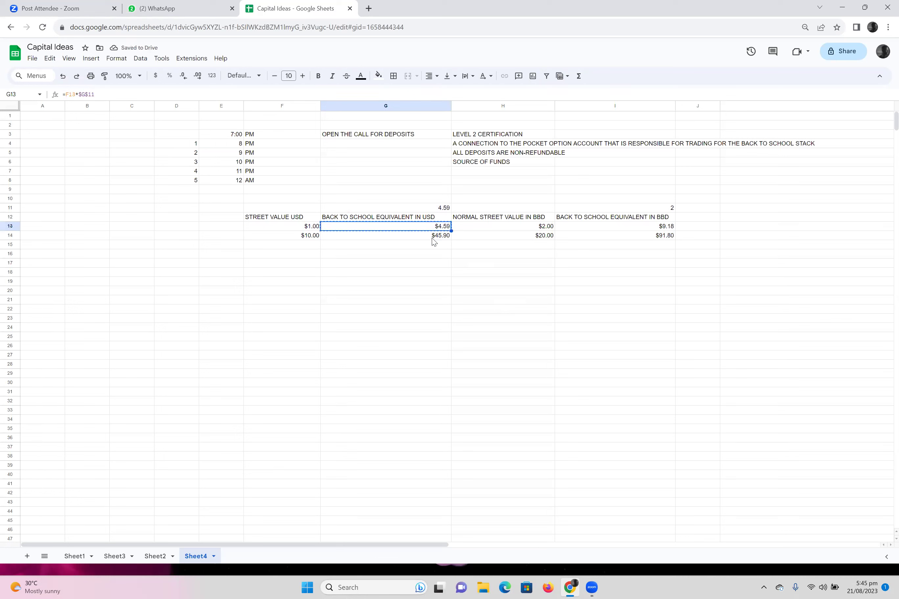
{"action": "left_click", "coordinate": [433, 237]}
{"action": "key", "text": "ctrl+v"}
Copy the row 14 values and formulas in F14:I14 to row 15 and set the street value in F15 to 100
{"action": "left_click_drag", "start_coordinate": [298, 236], "coordinate": [653, 236]}
{"action": "key", "text": "ctrl+c"}
{"action": "left_click", "coordinate": [303, 248]}
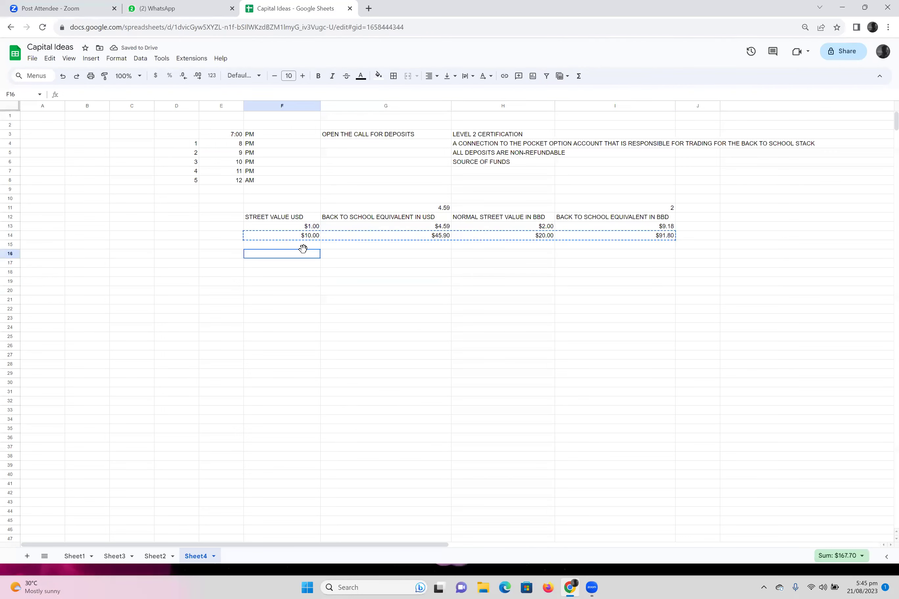
{"action": "key", "text": "ctrl+v"}
{"action": "type", "text": "100"}
{"action": "key", "text": "Return"}
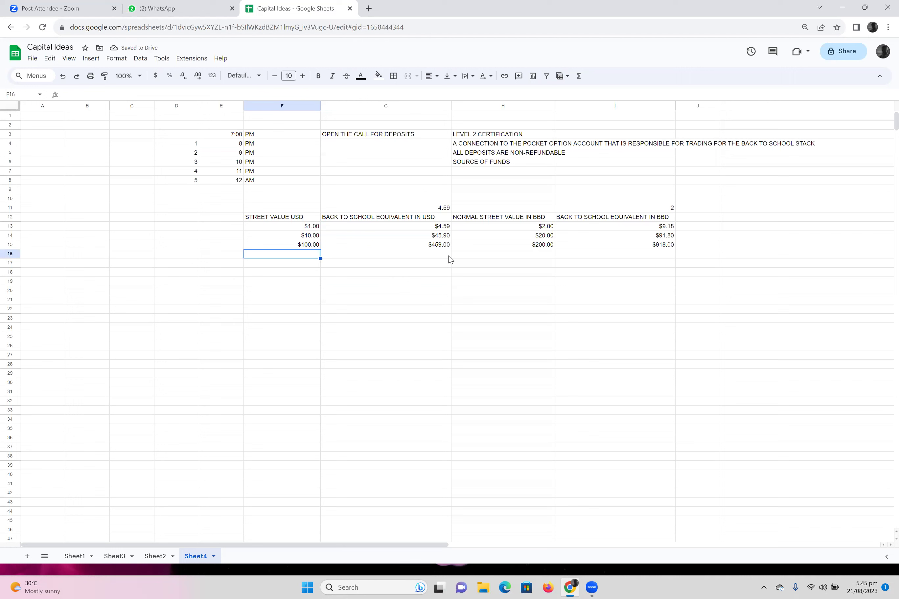
Compare the USD street values with their BBD and Back to School equivalents across rows 13 to 15
{"action": "left_click", "coordinate": [312, 227]}
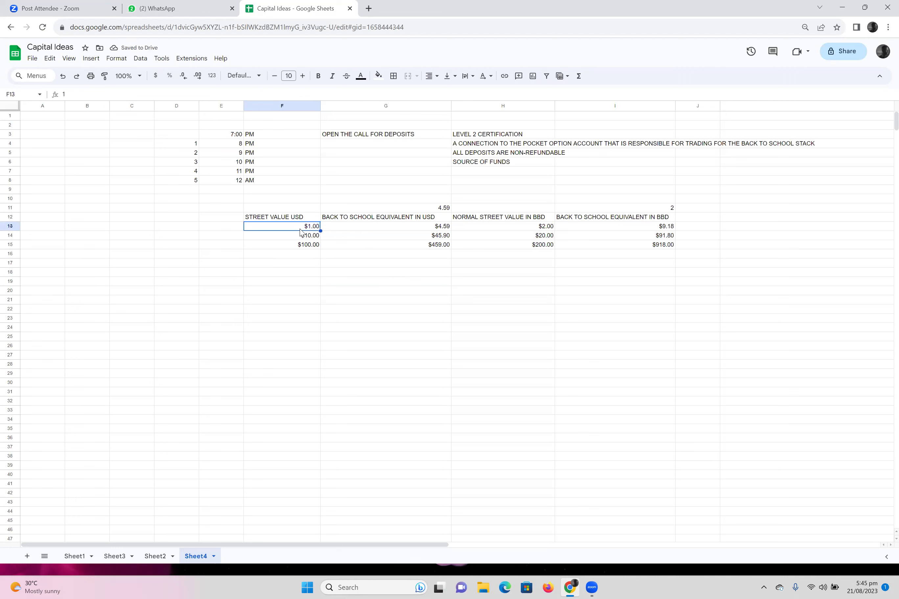
{"action": "left_click", "coordinate": [415, 228]}
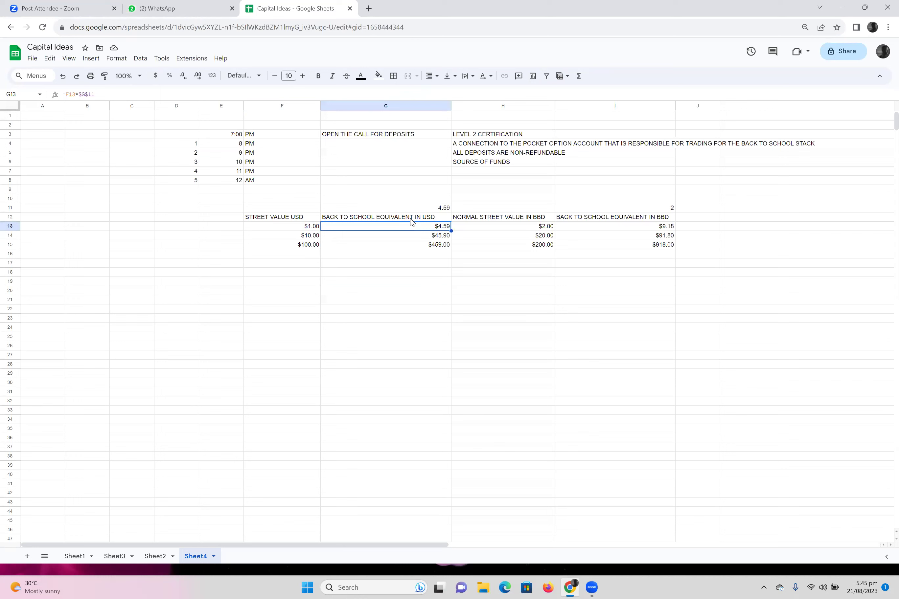
{"action": "left_click_drag", "start_coordinate": [402, 199], "coordinate": [399, 264]}
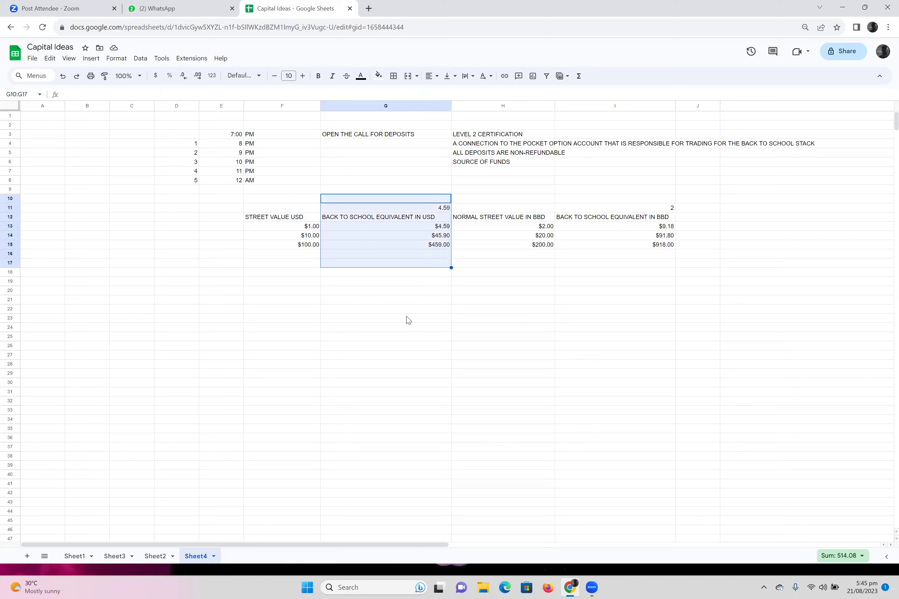
{"action": "left_click_drag", "start_coordinate": [502, 201], "coordinate": [469, 275]}
{"action": "left_click", "coordinate": [297, 248]}
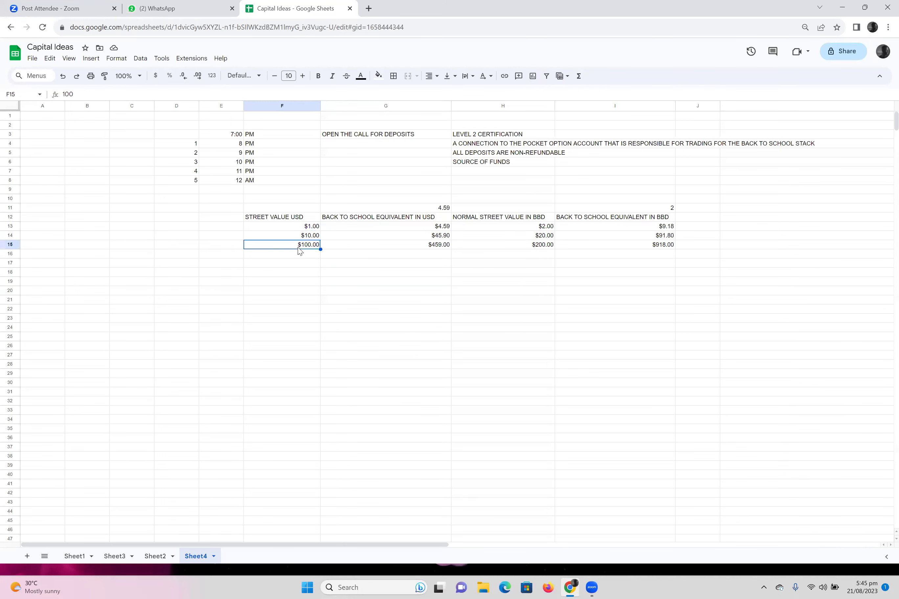
{"action": "left_click", "coordinate": [535, 247]}
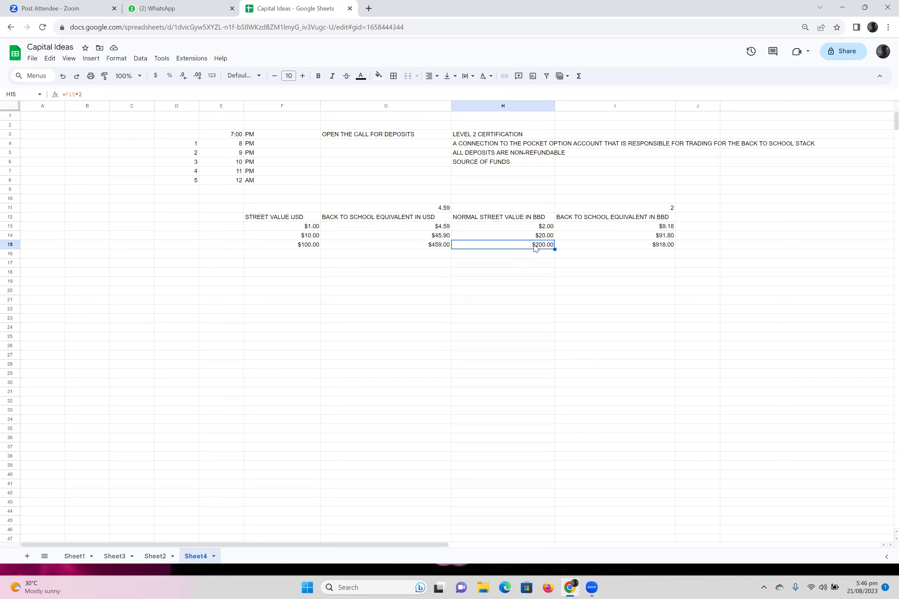
{"action": "left_click", "coordinate": [314, 249]}
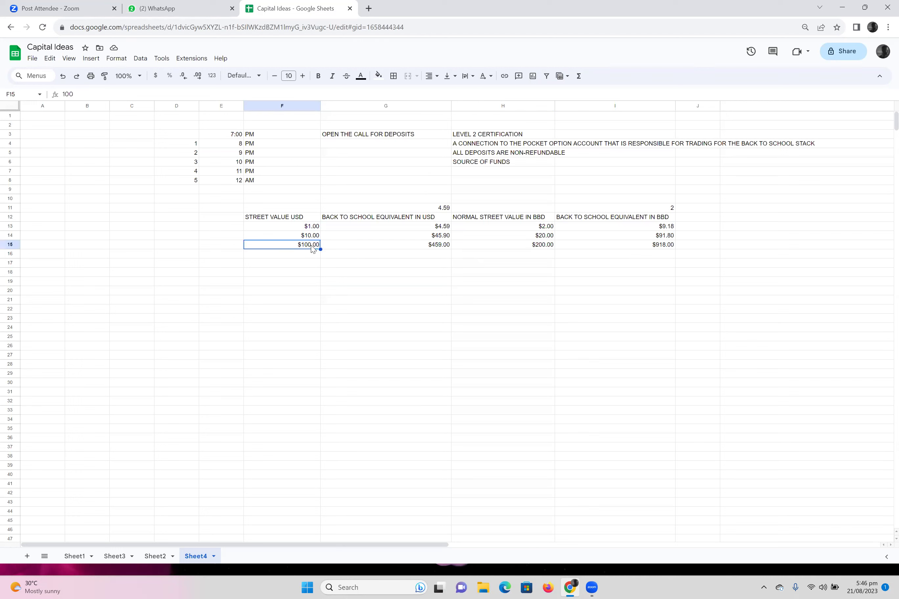
{"action": "left_click", "coordinate": [664, 247]}
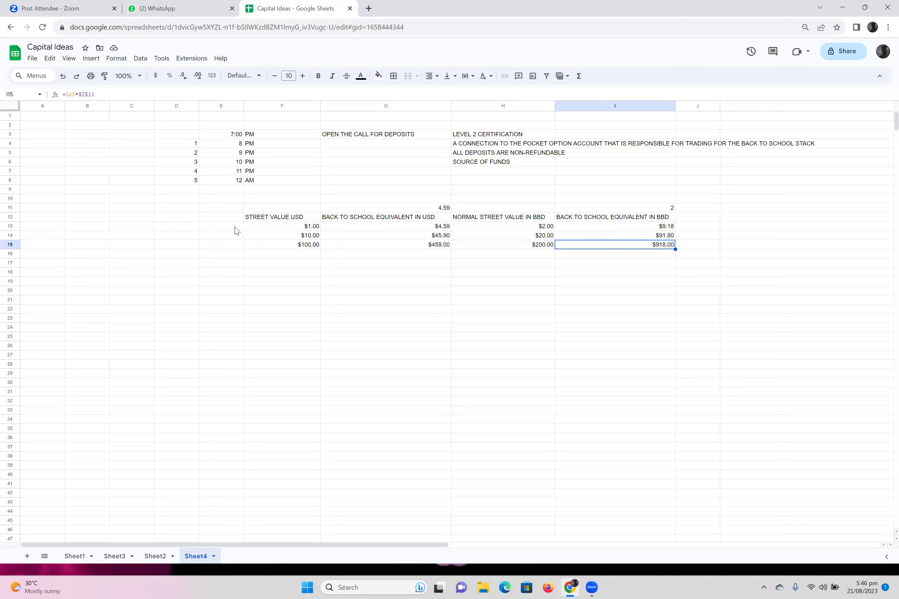
{"action": "left_click", "coordinate": [287, 228]}
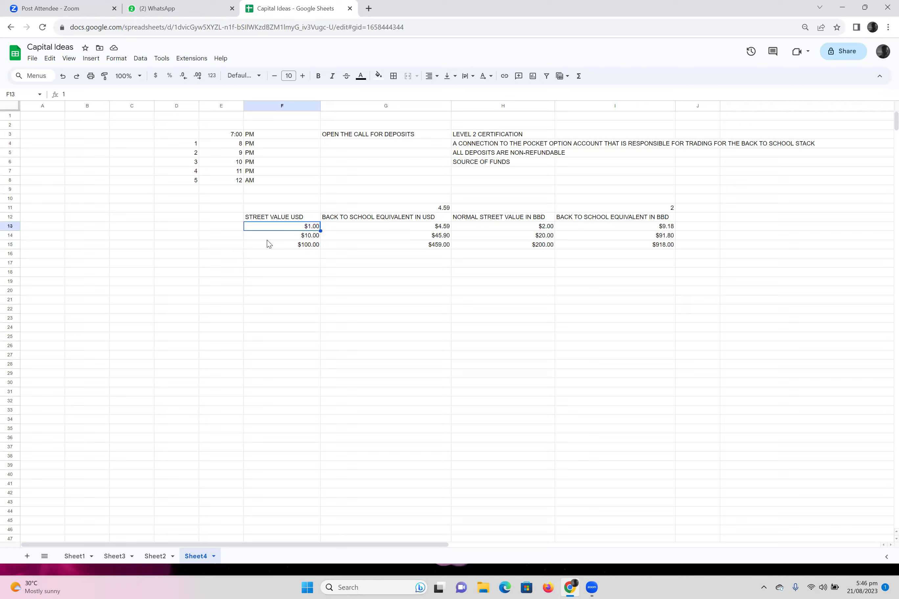
Fill the street value USD cells F13:F32 with light golden yellow
{"action": "left_click", "coordinate": [297, 400], "text": "shift"}
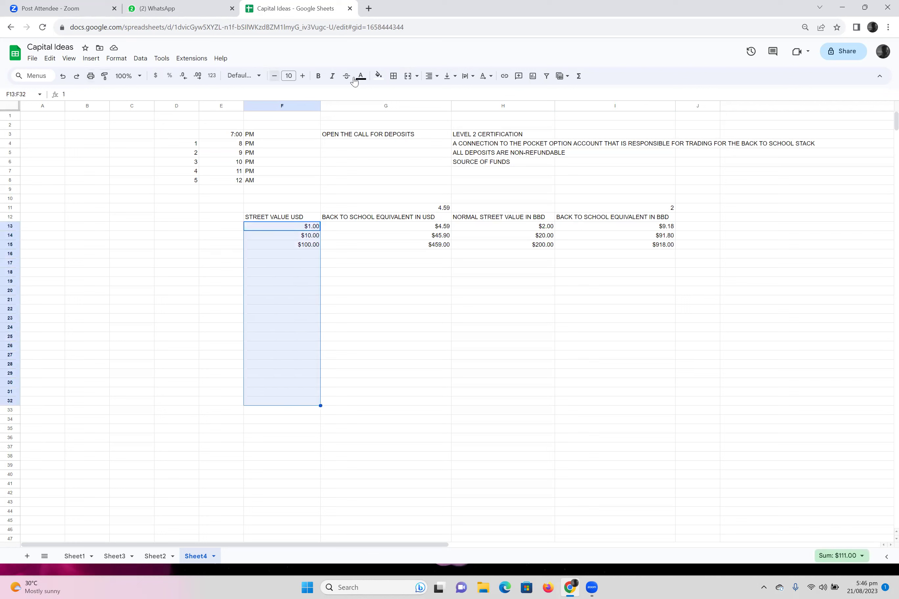
{"action": "left_click", "coordinate": [378, 75]}
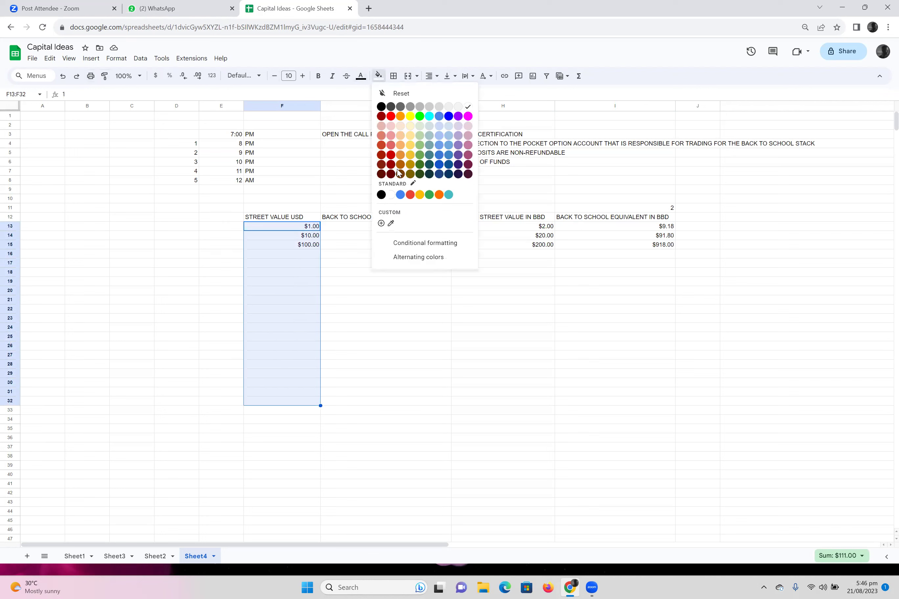
{"action": "left_click", "coordinate": [410, 146]}
Fill the Back to School equivalent in BBD cells I13:I33 with bright yellow
{"action": "left_click", "coordinate": [644, 227]}
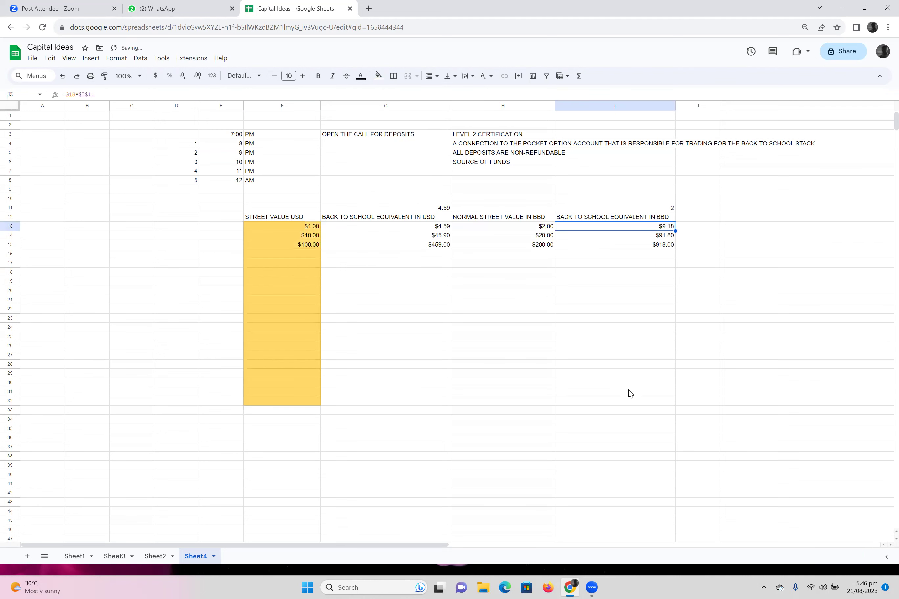
{"action": "left_click", "coordinate": [628, 410], "text": "shift"}
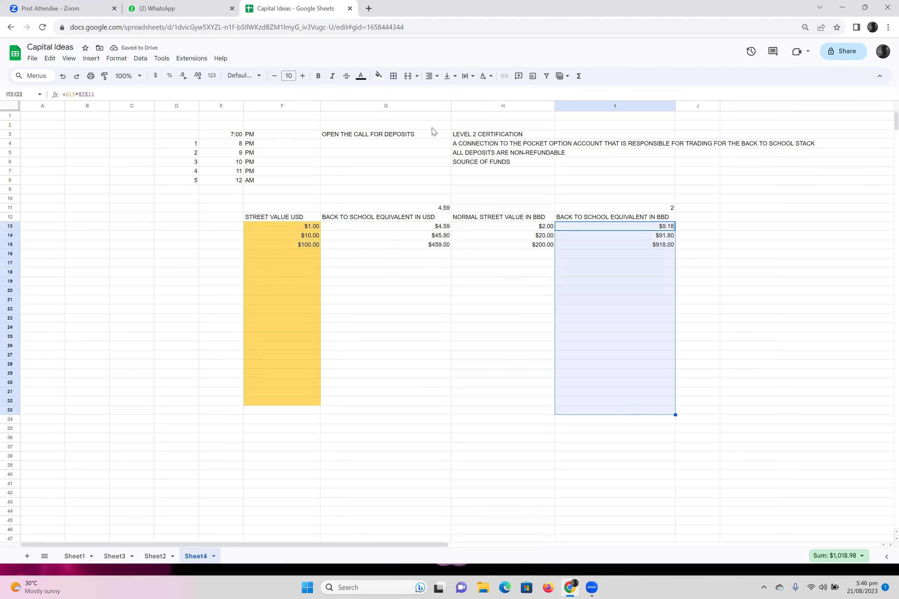
{"action": "left_click", "coordinate": [378, 75]}
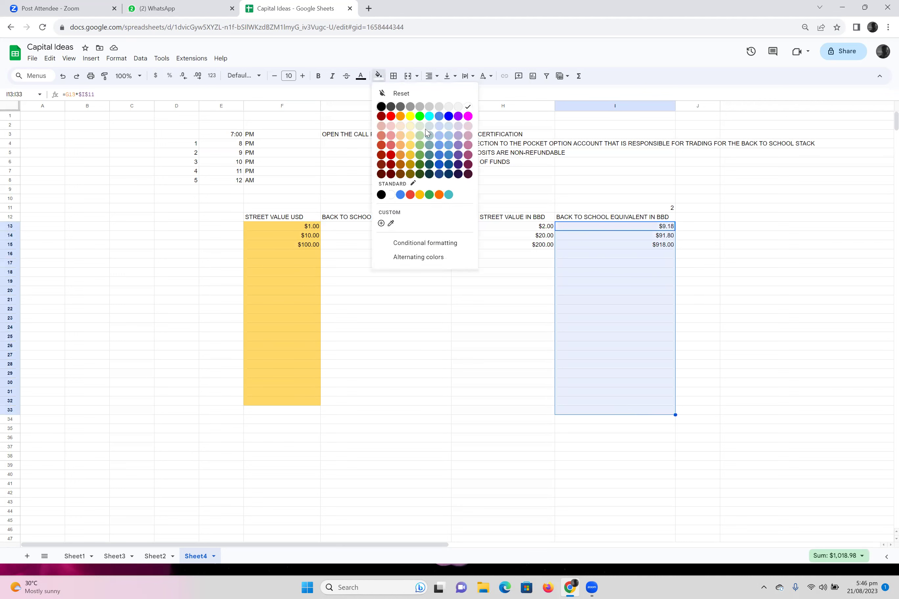
{"action": "left_click", "coordinate": [409, 115]}
{"action": "left_click", "coordinate": [584, 310]}
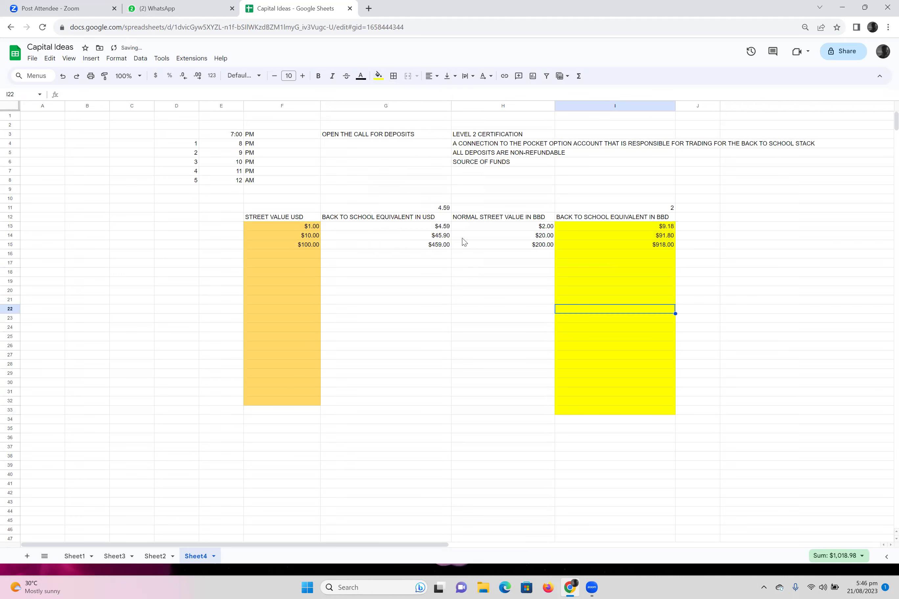
Compare the normal BBD street values with the Back to School BBD equivalents in rows 13 and 15
{"action": "left_click", "coordinate": [491, 231]}
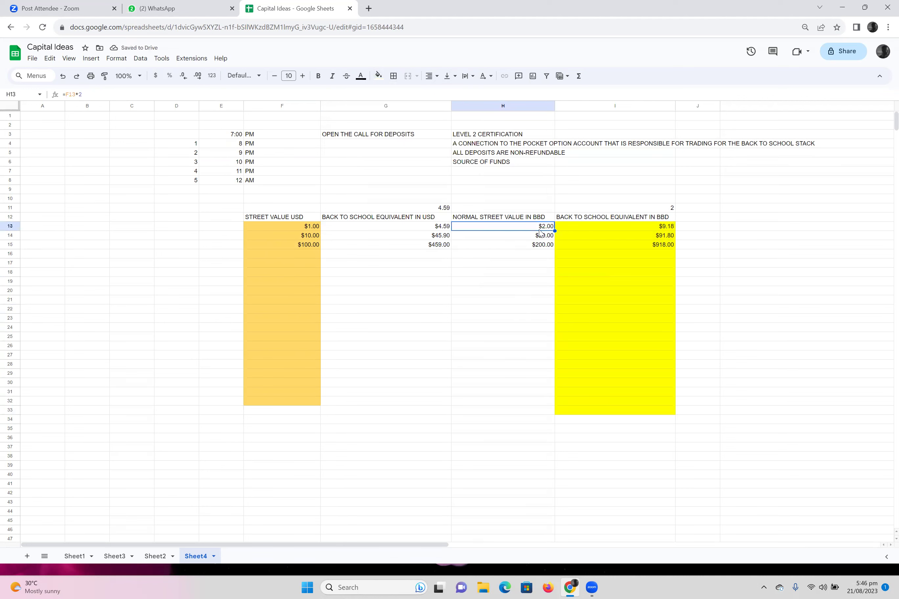
{"action": "left_click", "coordinate": [592, 227]}
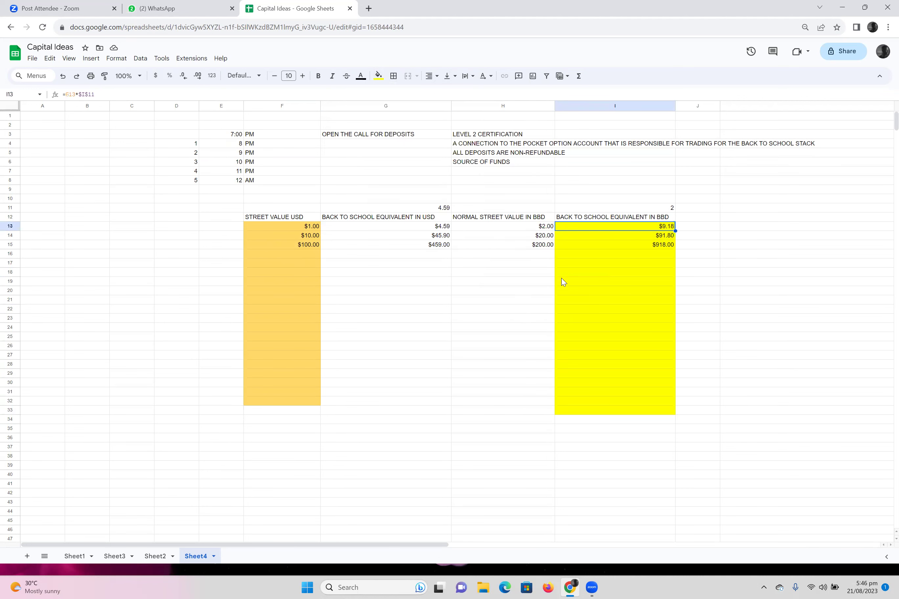
{"action": "left_click", "coordinate": [542, 247]}
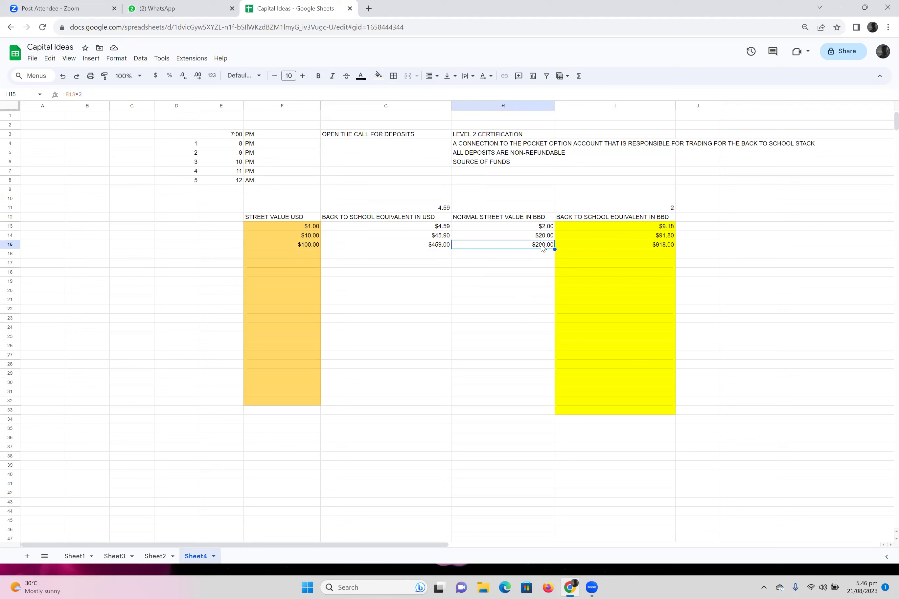
{"action": "left_click", "coordinate": [649, 247]}
Copy the row 15 values and formulas in F15:I15 to row 16 and set the street value in F16 to 1000
{"action": "left_click", "coordinate": [306, 254]}
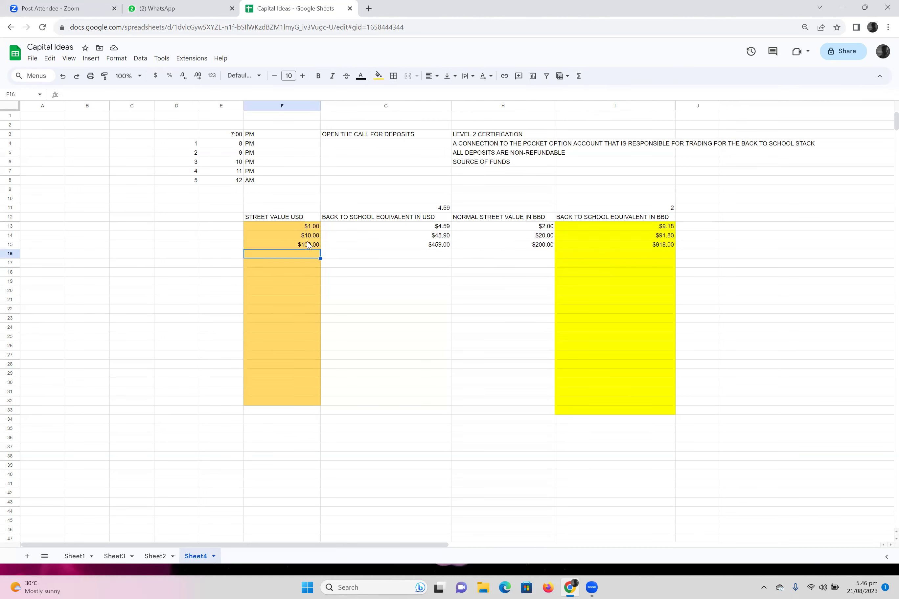
{"action": "left_click", "coordinate": [308, 244]}
{"action": "left_click", "coordinate": [618, 245], "text": "shift"}
{"action": "key", "text": "ctrl+c"}
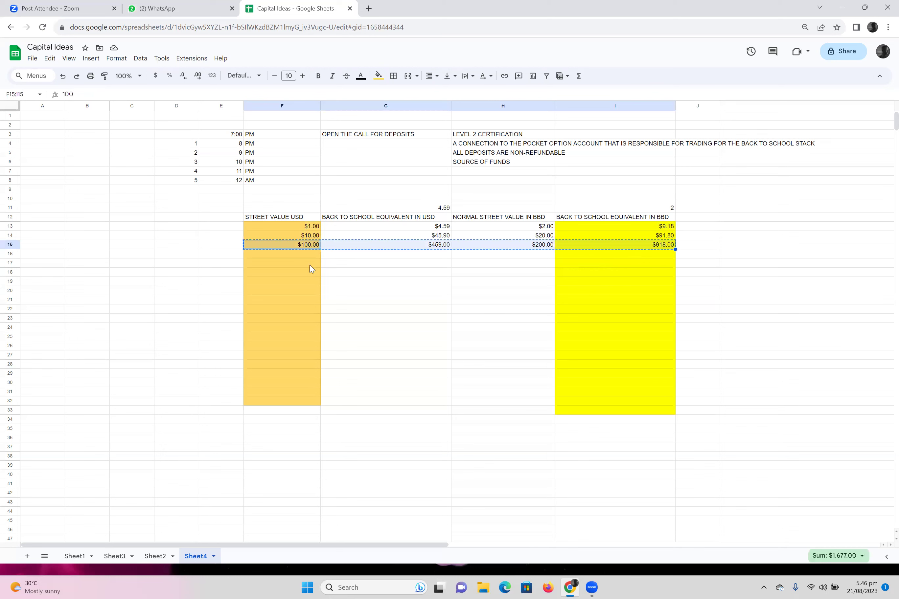
{"action": "left_click", "coordinate": [309, 256]}
{"action": "key", "text": "ctrl+v"}
{"action": "double_click", "coordinate": [304, 257]}
{"action": "type", "text": "0"}
{"action": "key", "text": "BackSpace"}
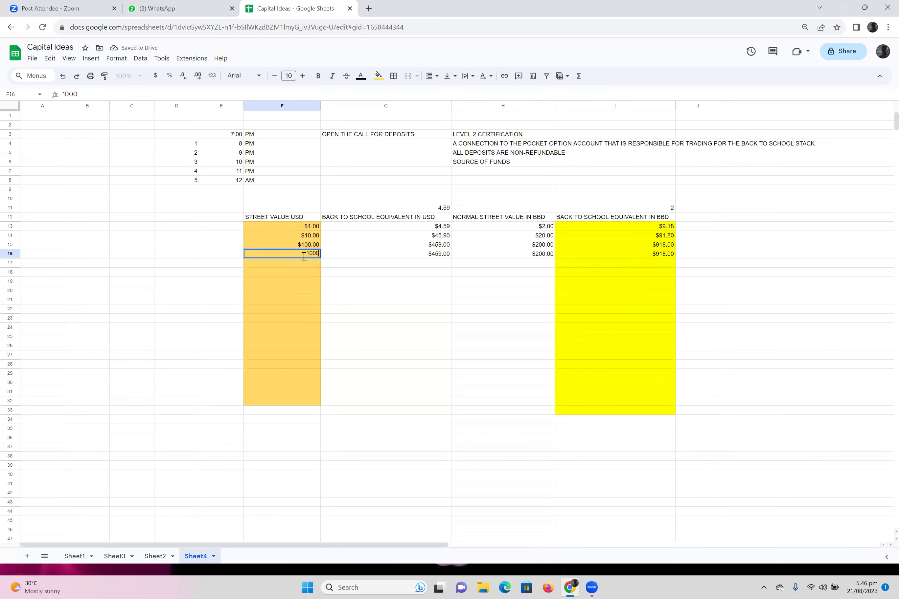
{"action": "key", "text": "Return"}
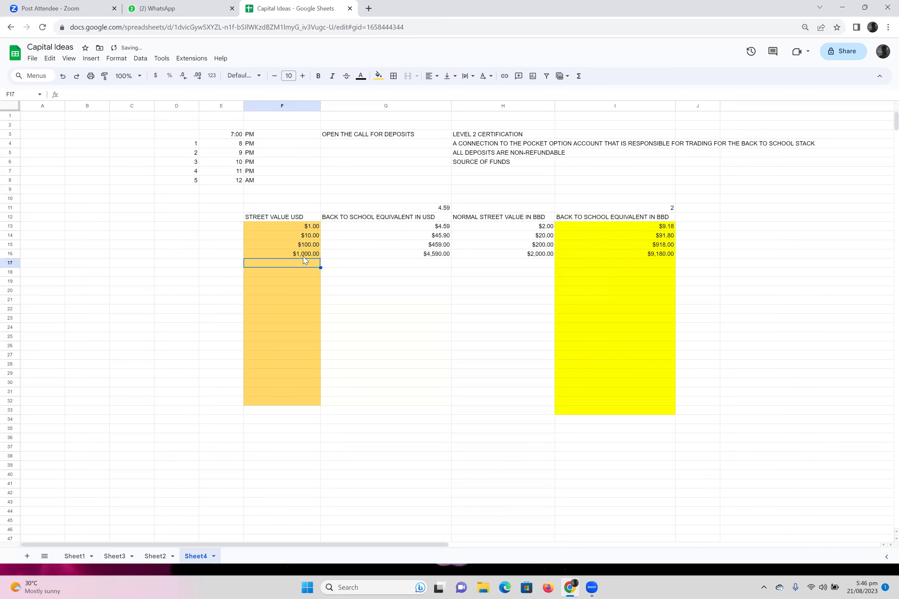
Review the street values and their Back to School equivalents in rows 16 and 13 across the USD and BBD columns
{"action": "left_click", "coordinate": [650, 256]}
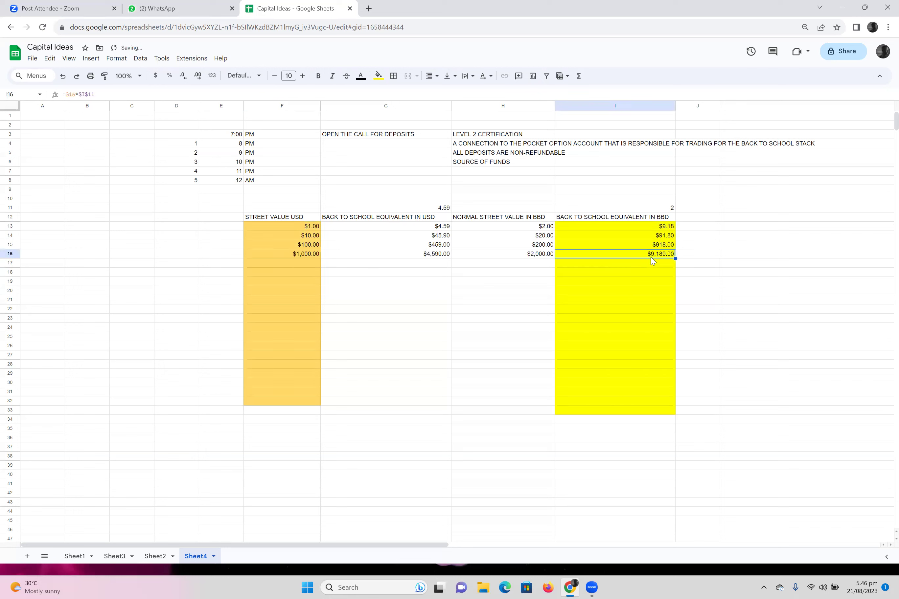
{"action": "left_click", "coordinate": [536, 258]}
{"action": "left_click", "coordinate": [431, 261]}
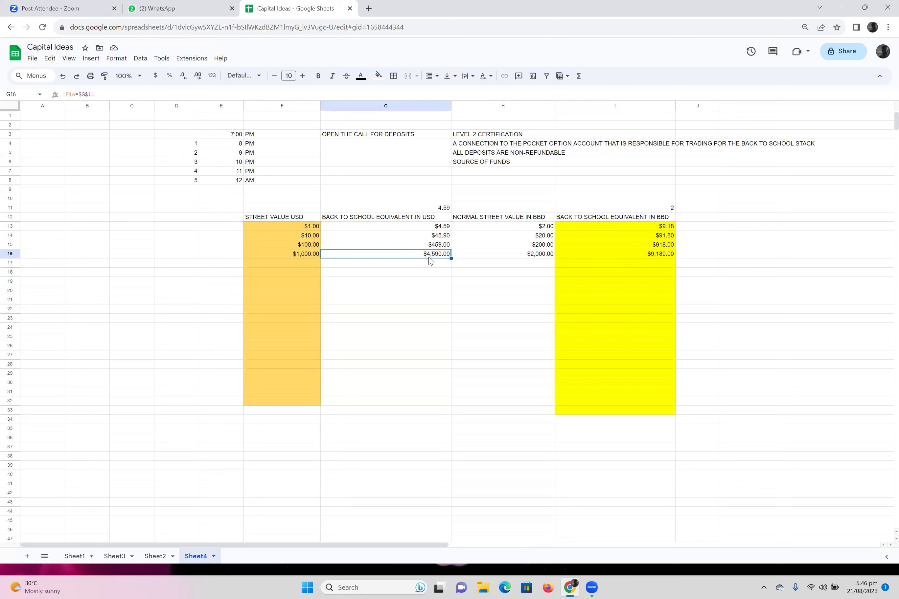
{"action": "left_click", "coordinate": [302, 265]}
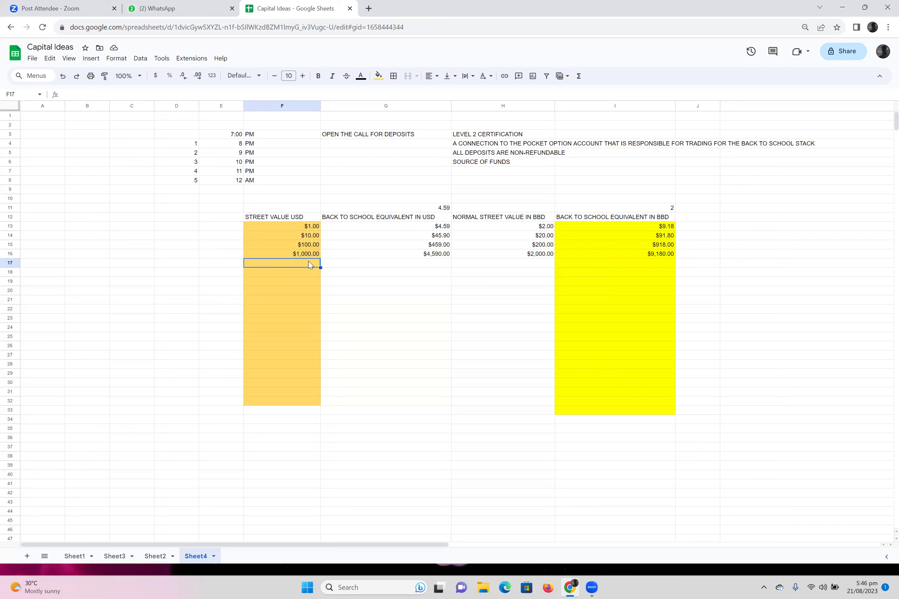
{"action": "left_click", "coordinate": [428, 230]}
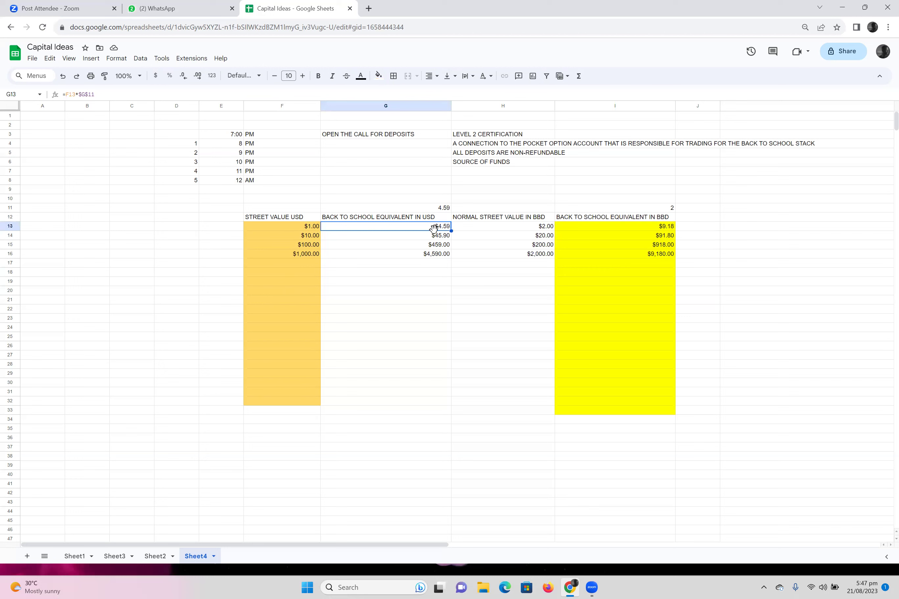
{"action": "left_click", "coordinate": [303, 227]}
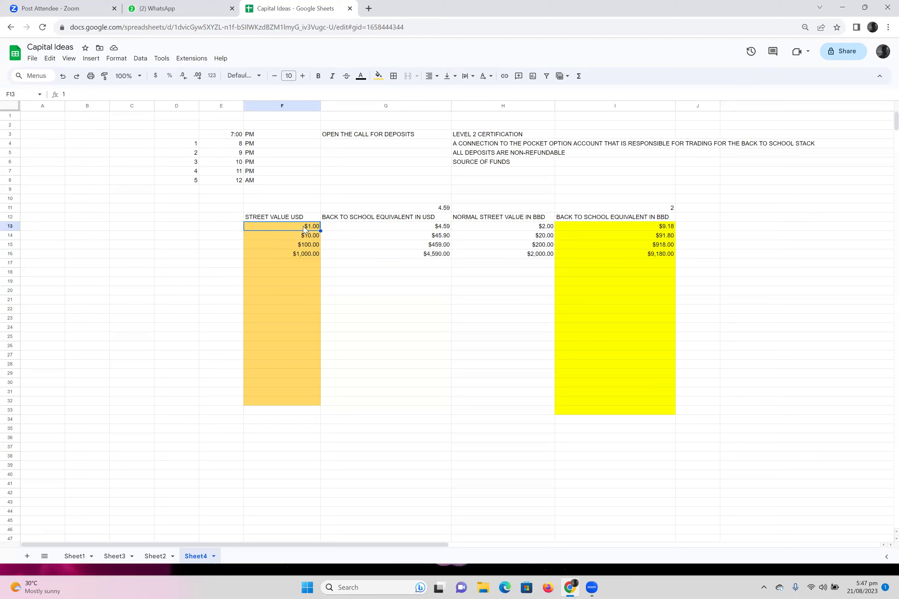
{"action": "left_click", "coordinate": [530, 229]}
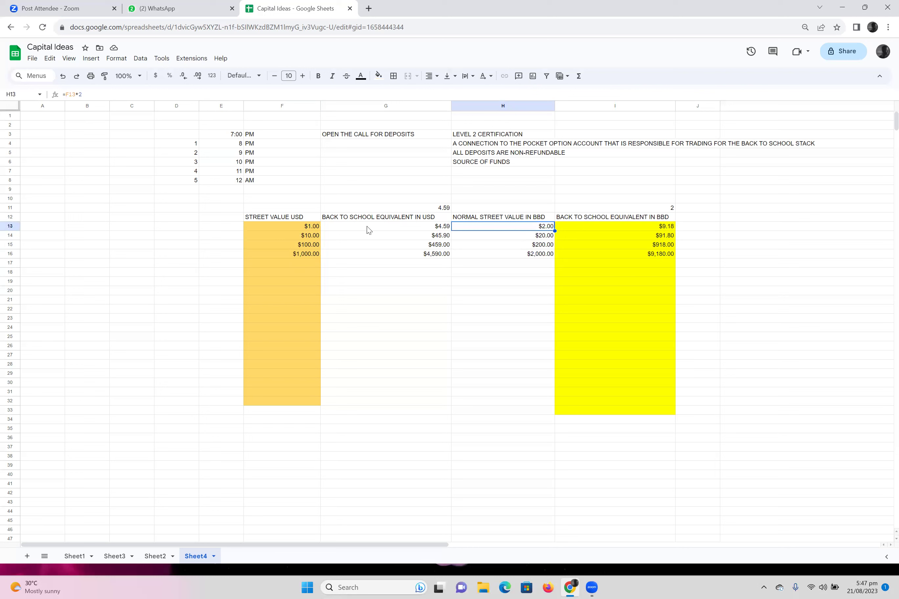
{"action": "left_click", "coordinate": [302, 227]}
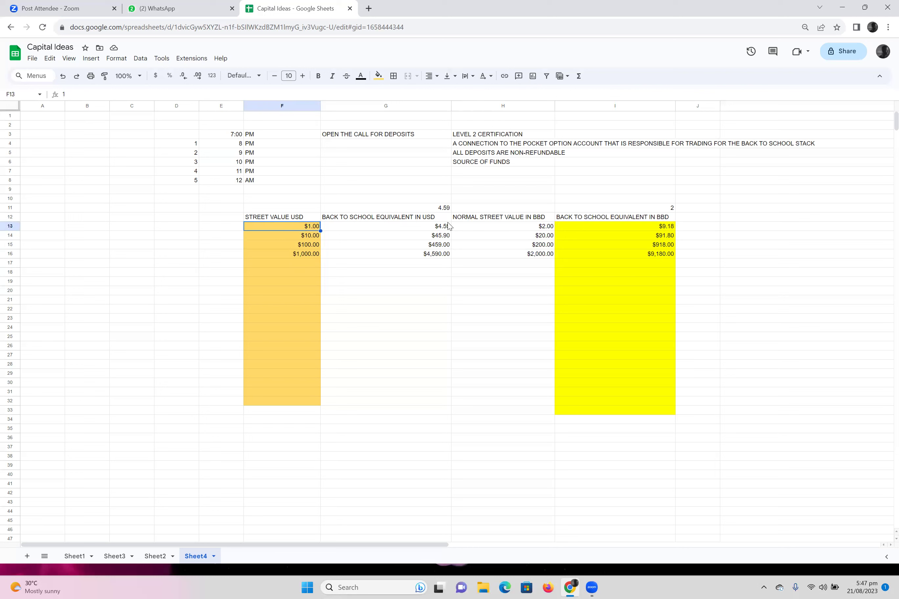
{"action": "left_click", "coordinate": [663, 230]}
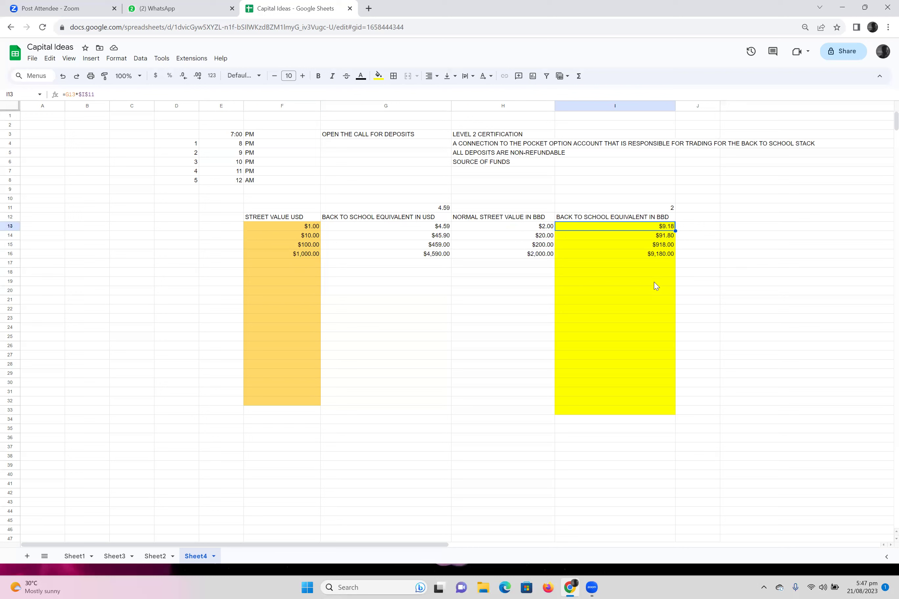
Copy the row 16 values and formulas in F16:I16 to row 17 and set the street value in F17 to 10,000
{"action": "left_click", "coordinate": [316, 255]}
{"action": "left_click", "coordinate": [650, 257], "text": "shift"}
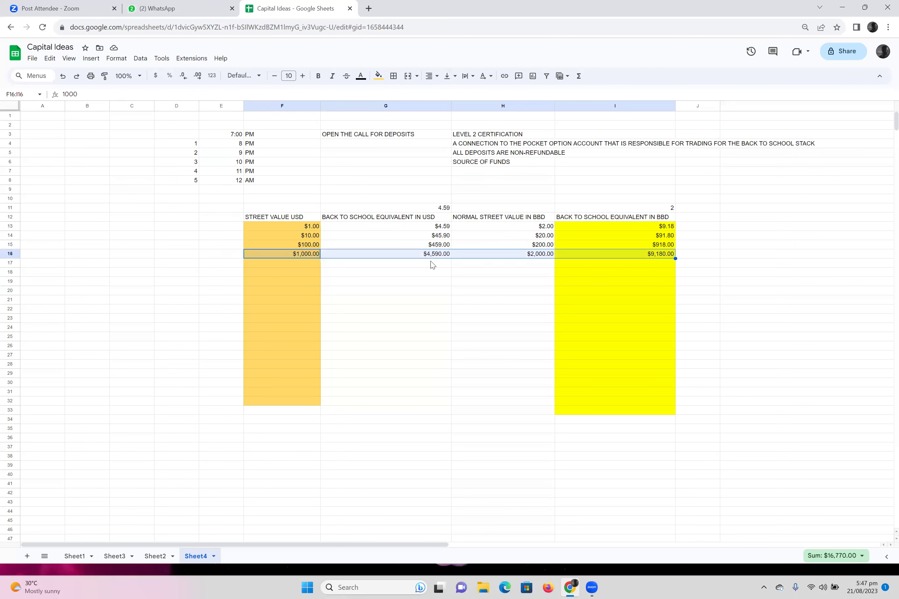
{"action": "key", "text": "ctrl+c"}
{"action": "left_click", "coordinate": [289, 269]}
{"action": "key", "text": "ctrl+v"}
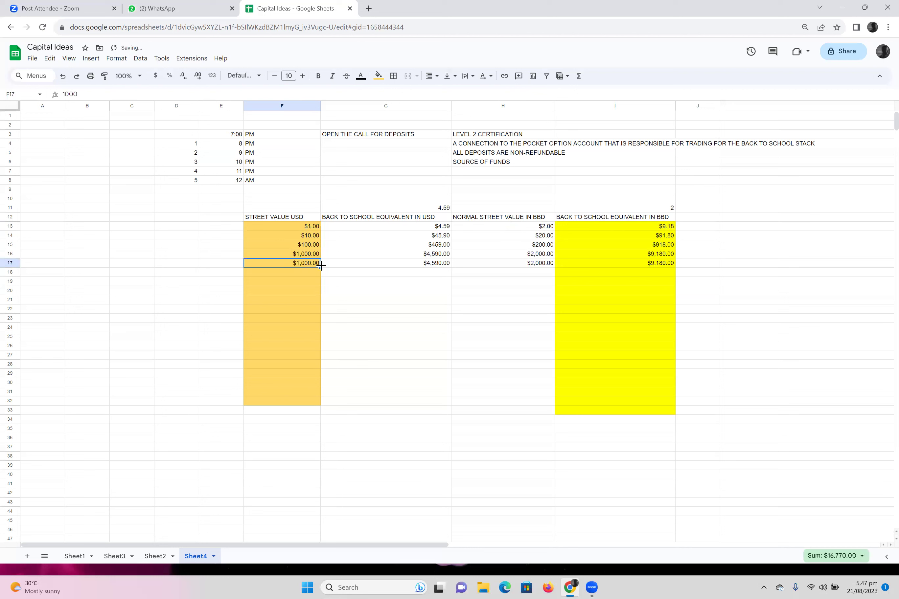
{"action": "type", "text": "10,000"}
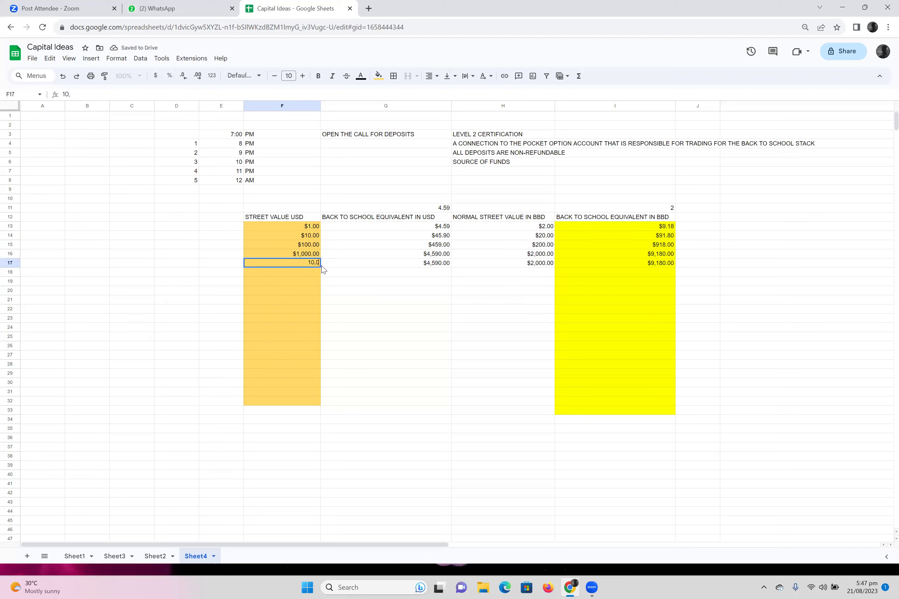
{"action": "key", "text": "Return"}
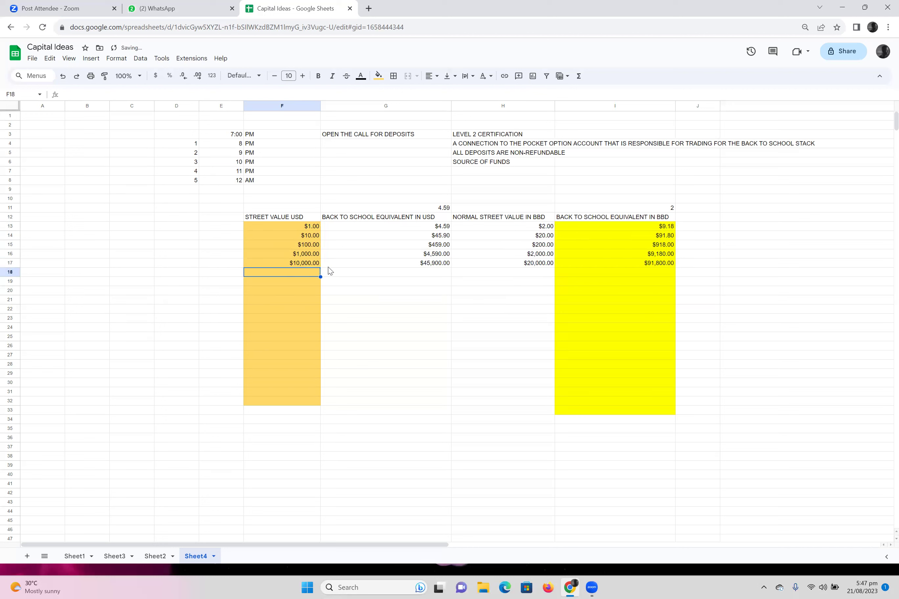
Copy the row 17 values and formulas in F17:I17 to row 18 and set the street value in F18 to 100,000
{"action": "key", "text": "Up"}
{"action": "left_click", "coordinate": [662, 262], "text": "shift"}
{"action": "key", "text": "ctrl+c"}
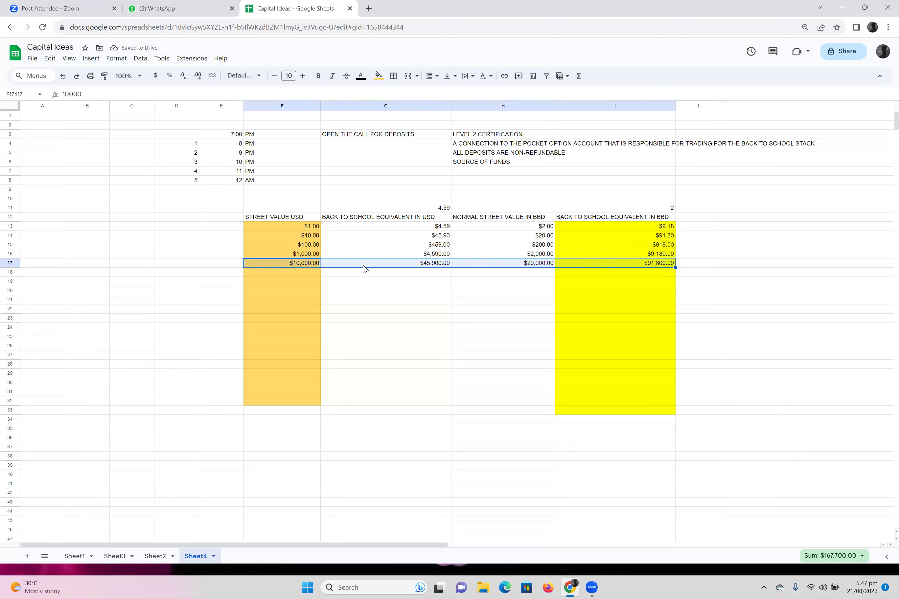
{"action": "left_click", "coordinate": [303, 275]}
{"action": "key", "text": "ctrl+v"}
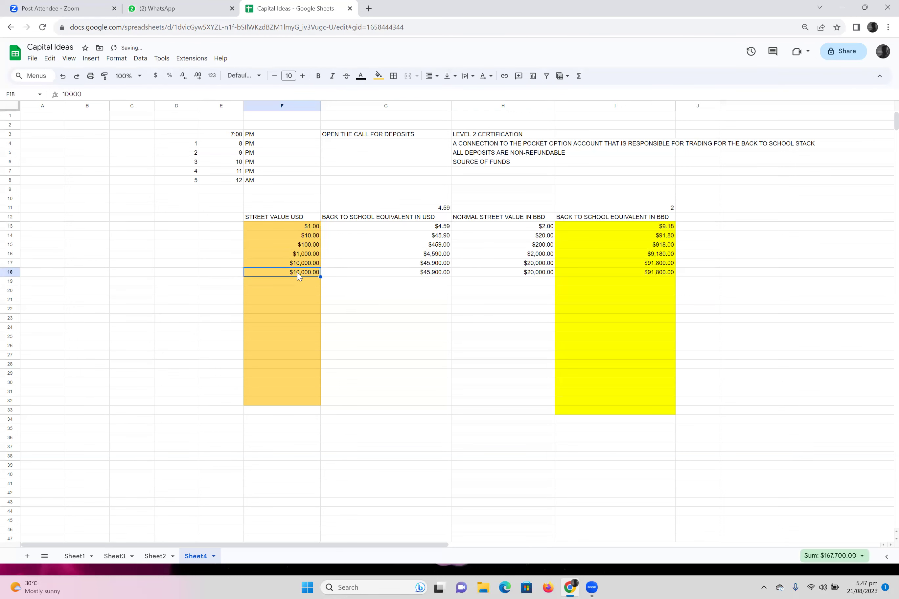
{"action": "type", "text": "100"}
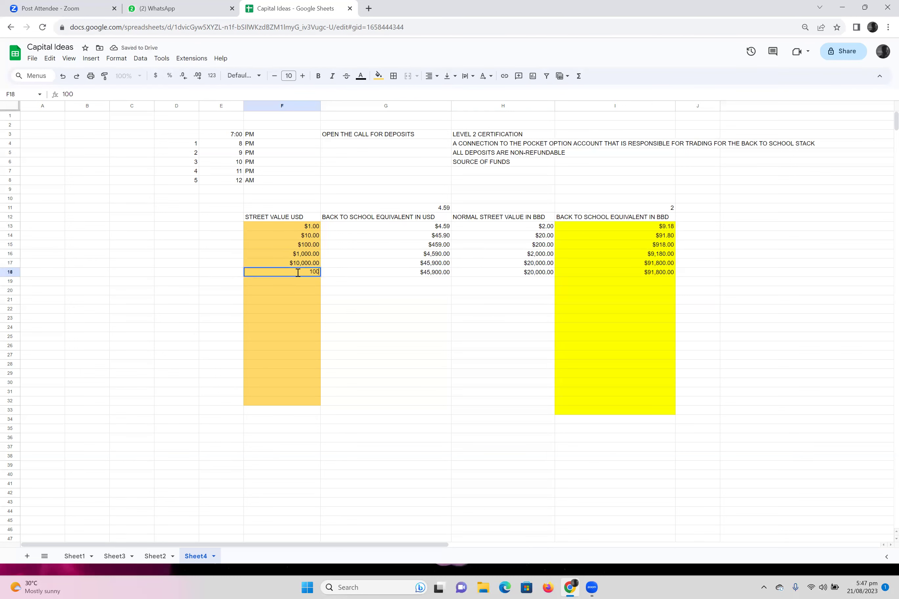
{"action": "type", "text": ",000"}
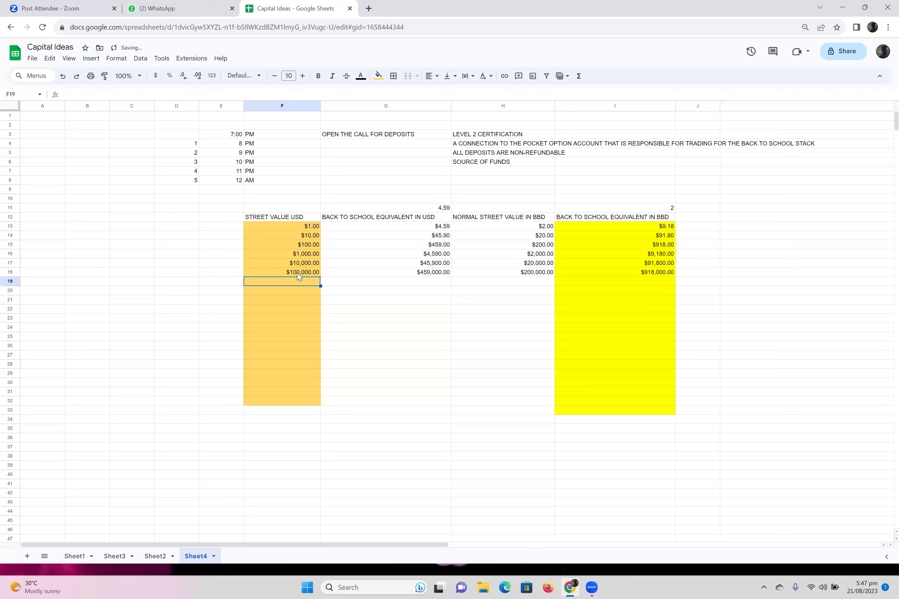
Compare the USD street value in row 18 with its normal BBD value and its Back to School equivalent in BBD
{"action": "left_click", "coordinate": [233, 276]}
{"action": "left_click", "coordinate": [268, 272]}
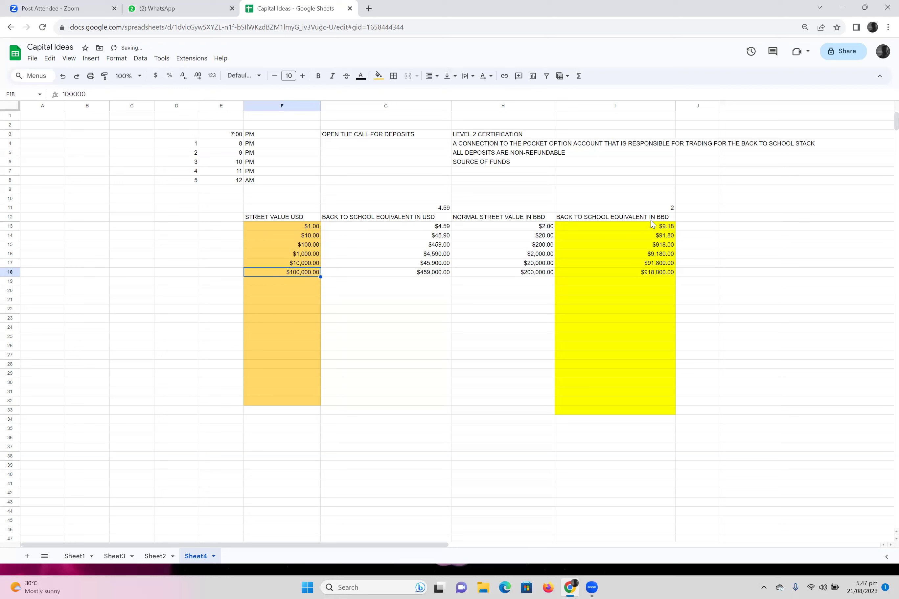
{"action": "left_click", "coordinate": [648, 273]}
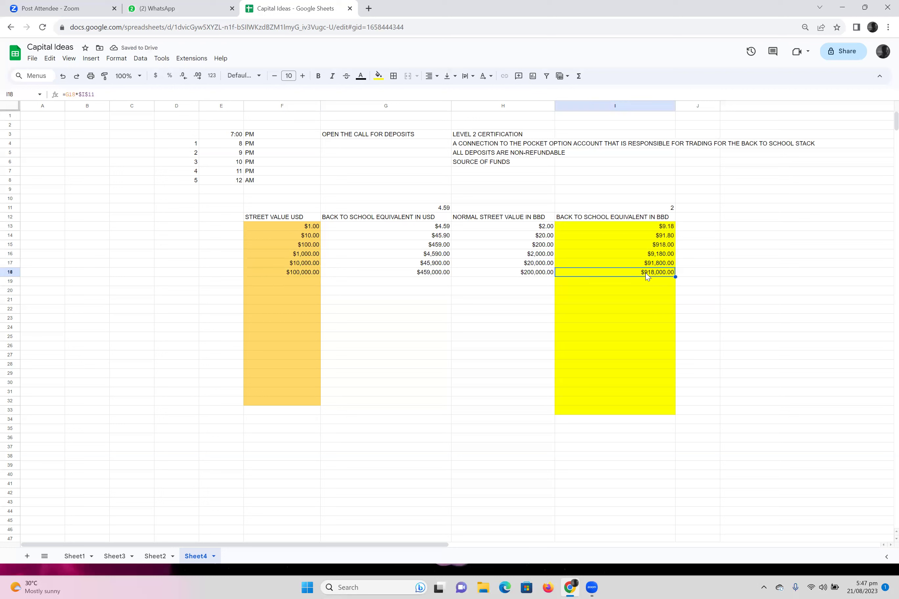
{"action": "left_click", "coordinate": [294, 270]}
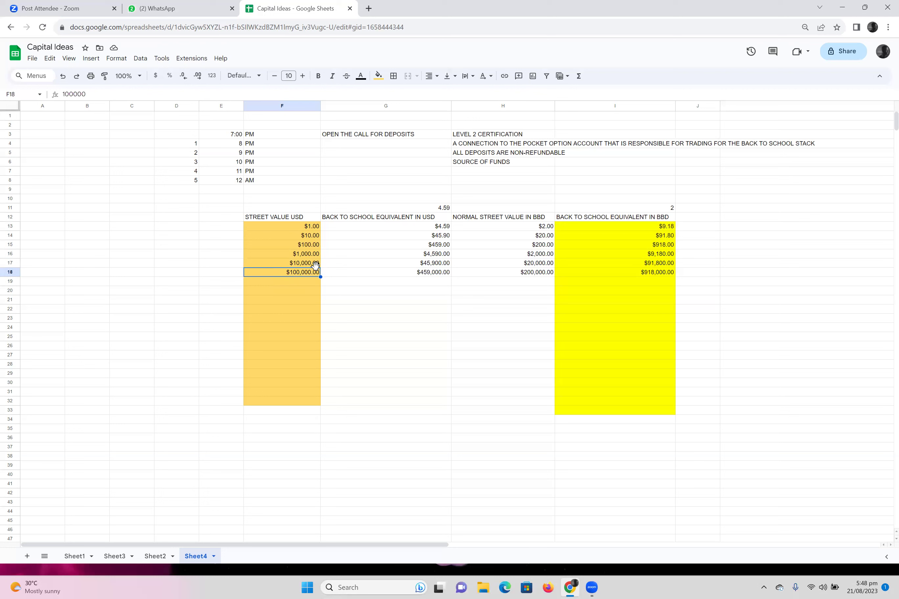
{"action": "left_click", "coordinate": [543, 273]}
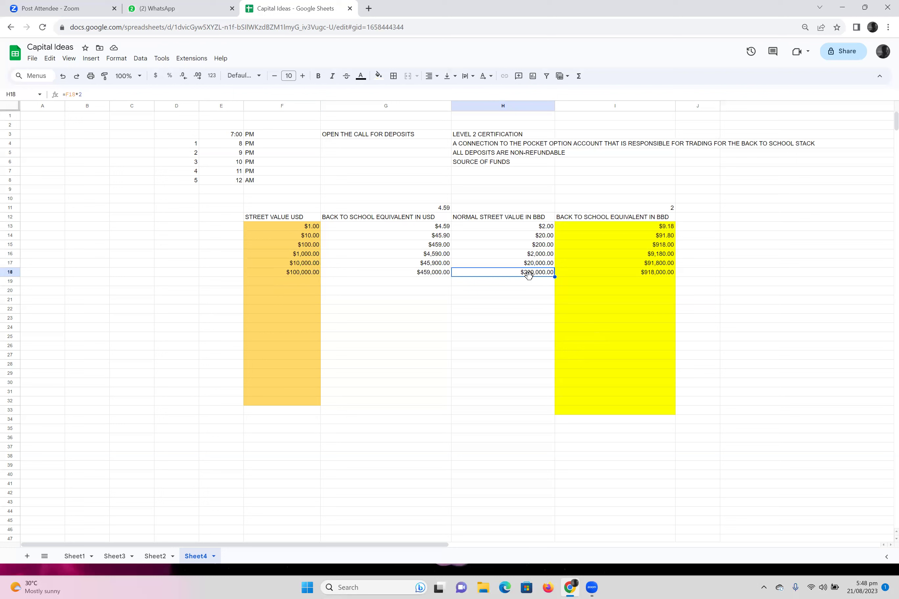
{"action": "left_click", "coordinate": [304, 270]}
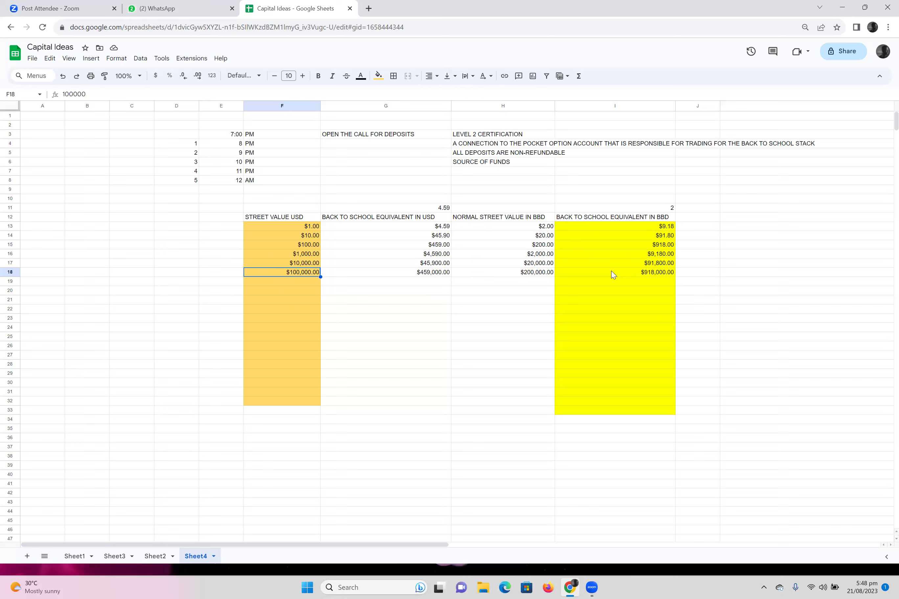
{"action": "left_click", "coordinate": [632, 273]}
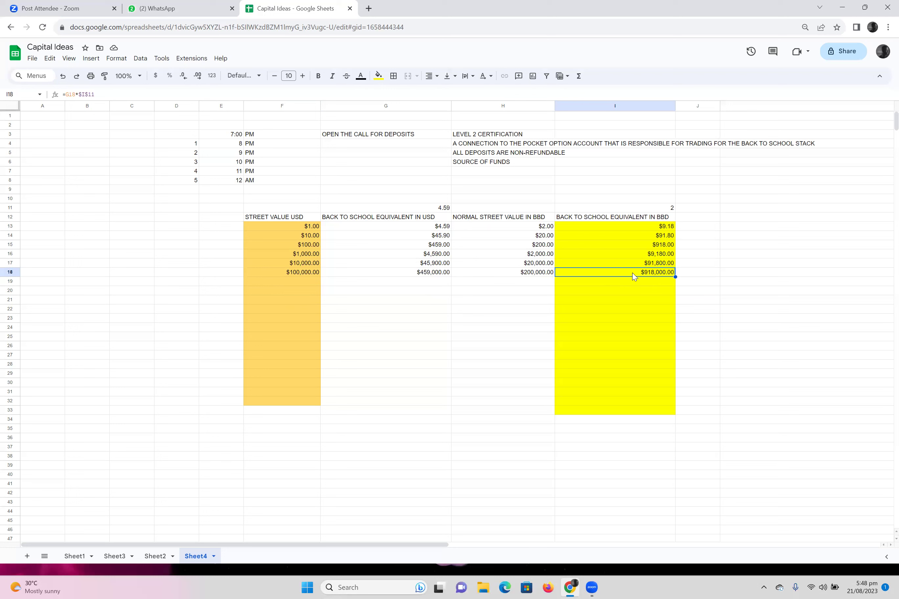
Check the Back to School equivalent in BBD in row 18 and the fifth evening schedule slot in row 8
{"action": "left_click", "coordinate": [275, 198]}
{"action": "left_click", "coordinate": [275, 210]}
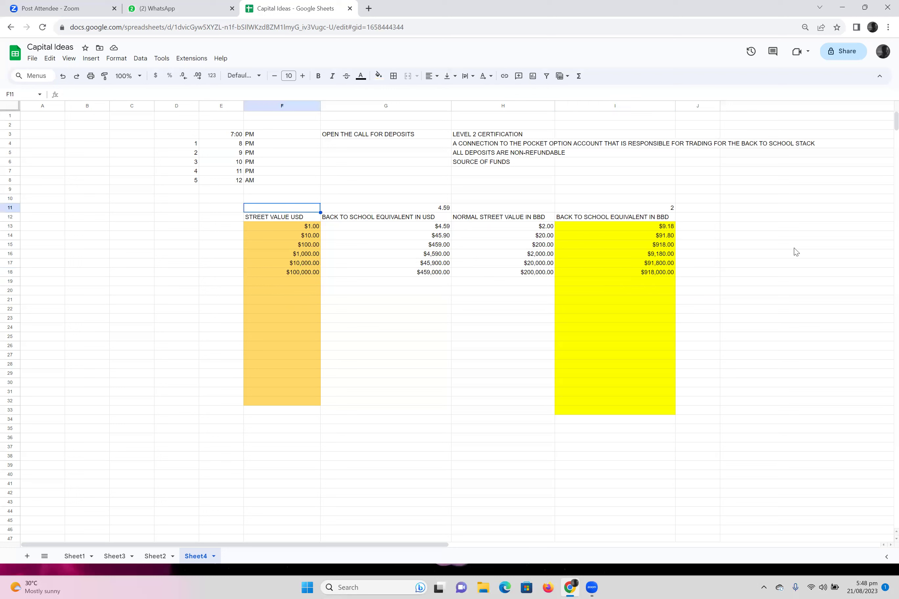
{"action": "left_click", "coordinate": [612, 271]}
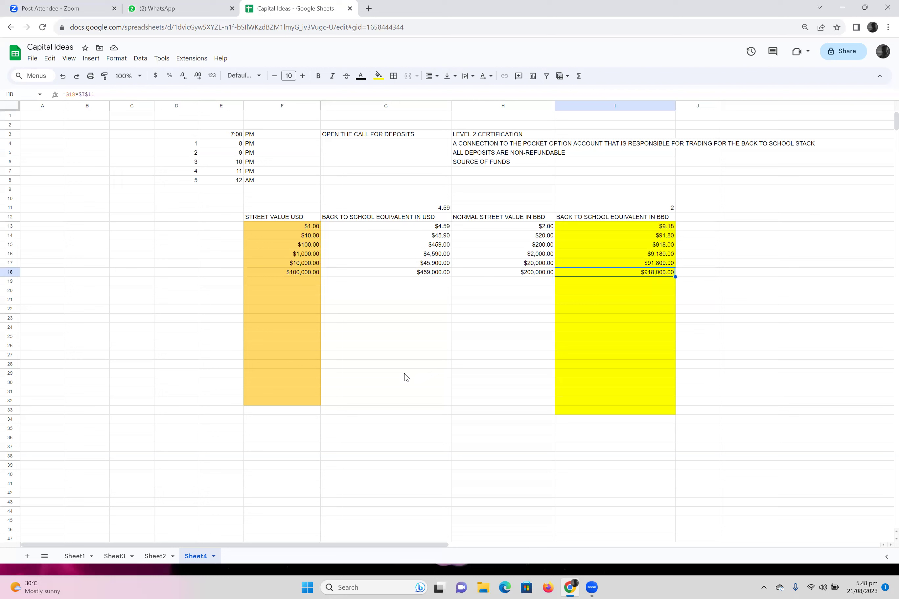
{"action": "left_click", "coordinate": [193, 183]}
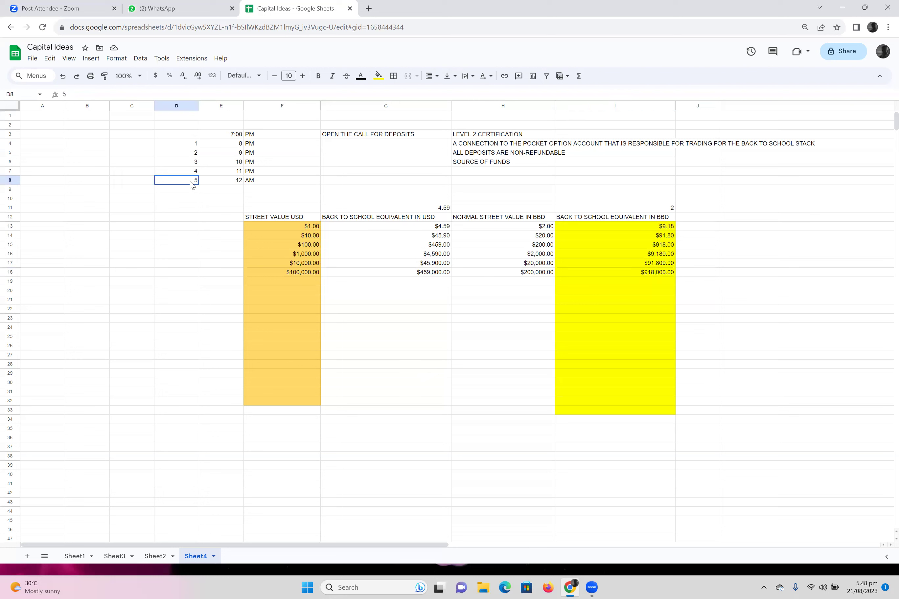
{"action": "left_click", "coordinate": [250, 182]}
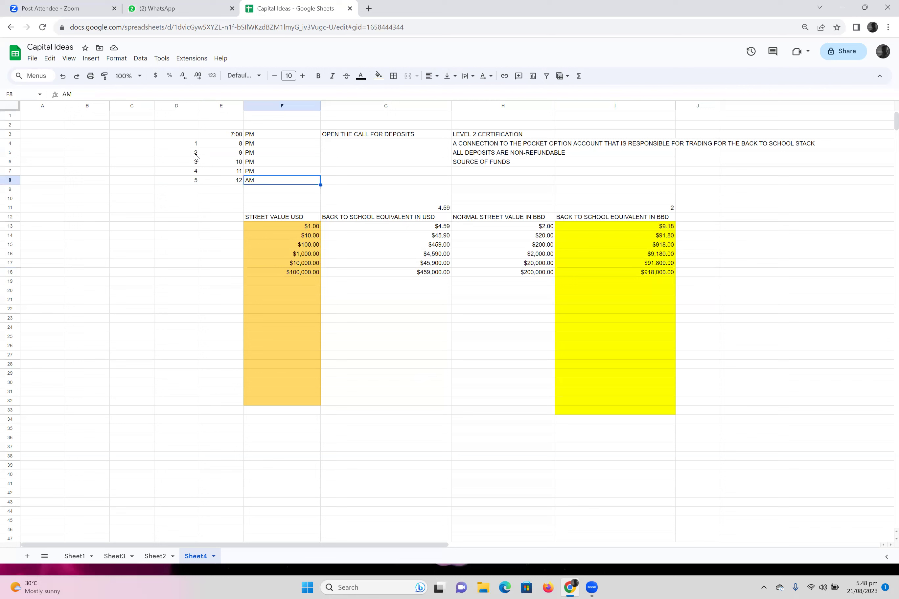
{"action": "left_click", "coordinate": [191, 181]}
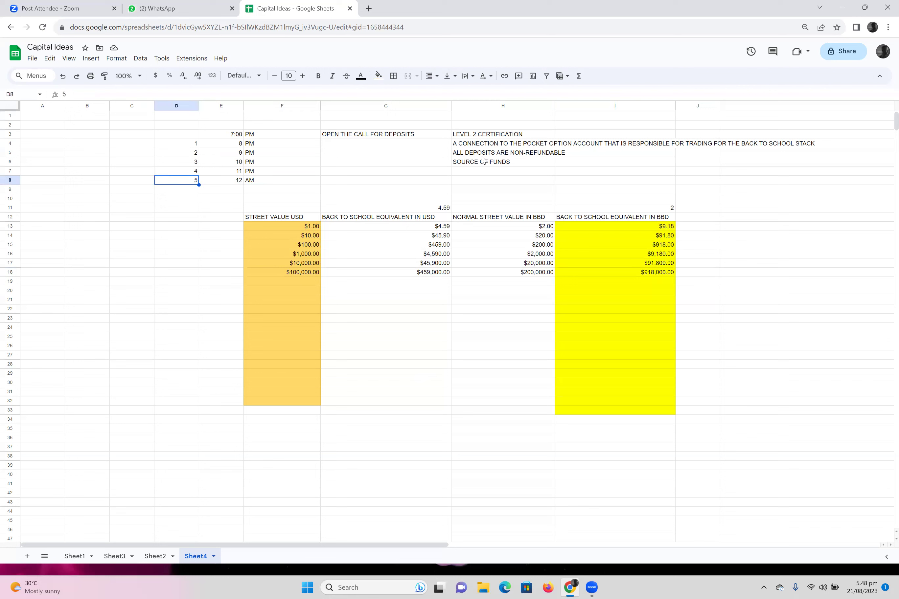
Review the Level 2 certification notes in H4:H6 on the Pocket Option account connection, non-refundable deposits and source of funds
{"action": "left_click", "coordinate": [474, 147]}
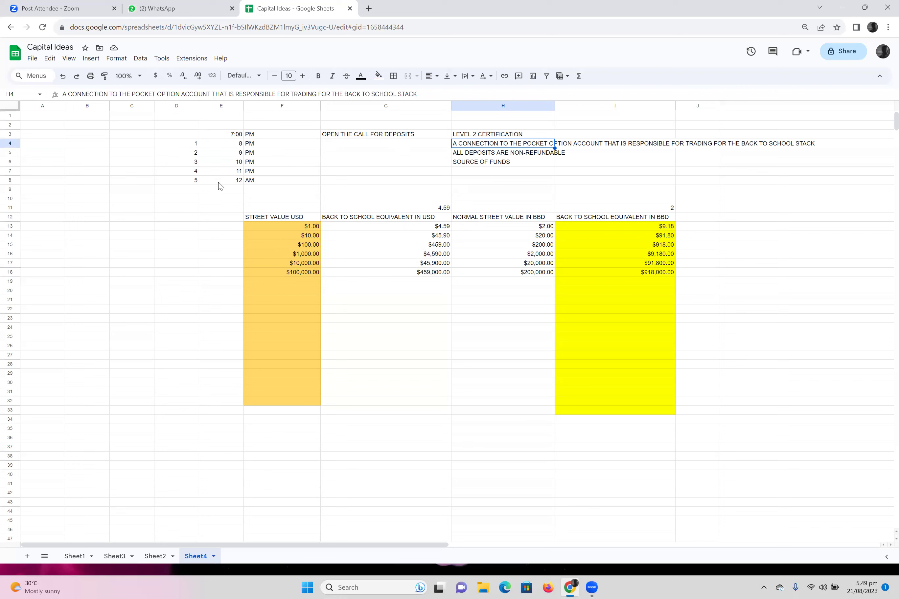
{"action": "left_click", "coordinate": [463, 154]}
{"action": "left_click", "coordinate": [465, 164]}
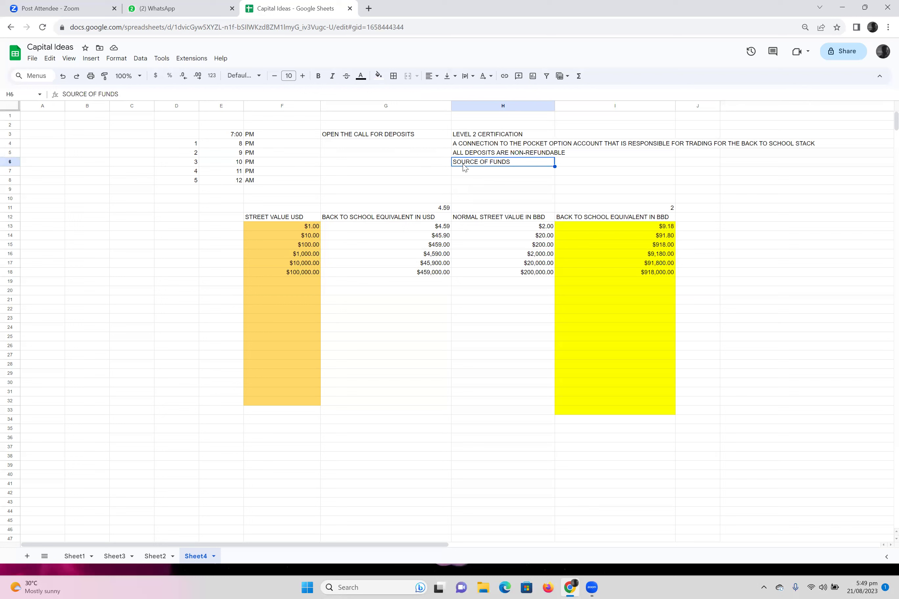
{"action": "left_click", "coordinate": [465, 147]}
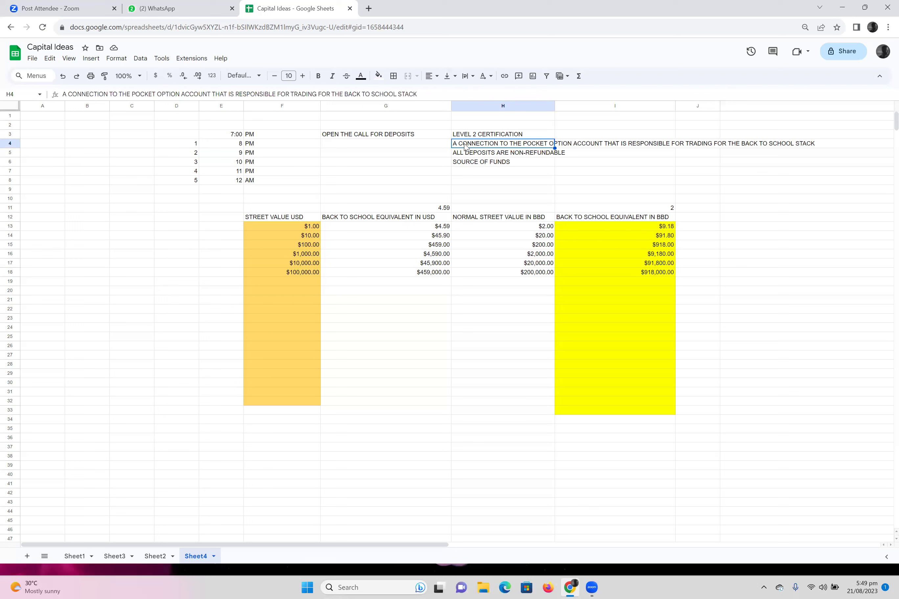
{"action": "left_click", "coordinate": [480, 153]}
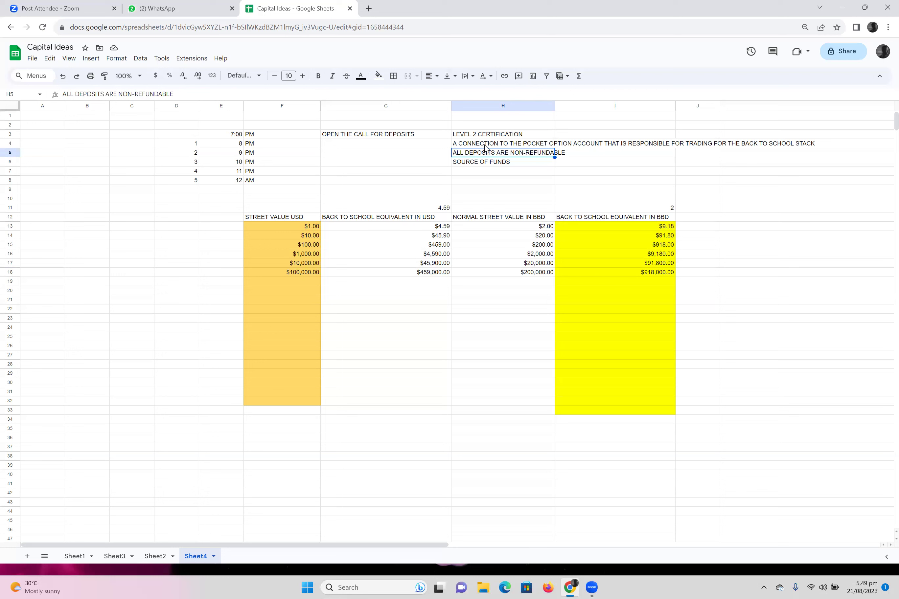
{"action": "left_click", "coordinate": [479, 166]}
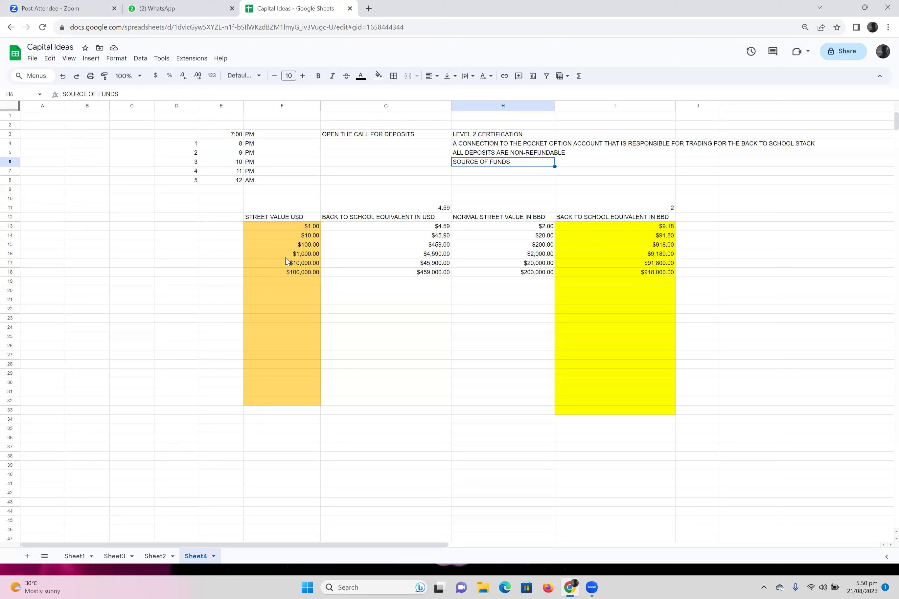
Compare the USD street value in row 13 with its Back to School equivalents and the G11 multiplier, ending at the street value in F18
{"action": "left_click", "coordinate": [285, 227]}
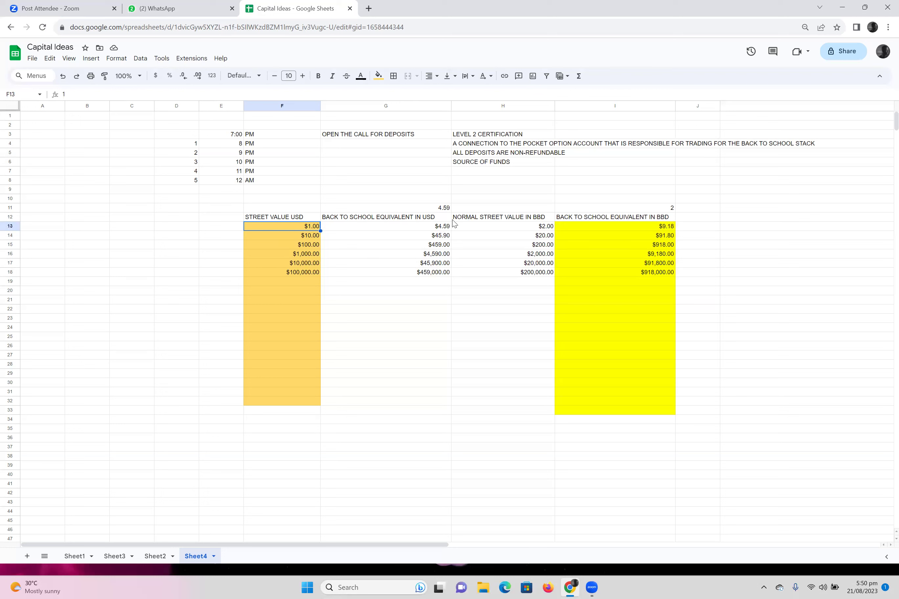
{"action": "left_click", "coordinate": [644, 227]}
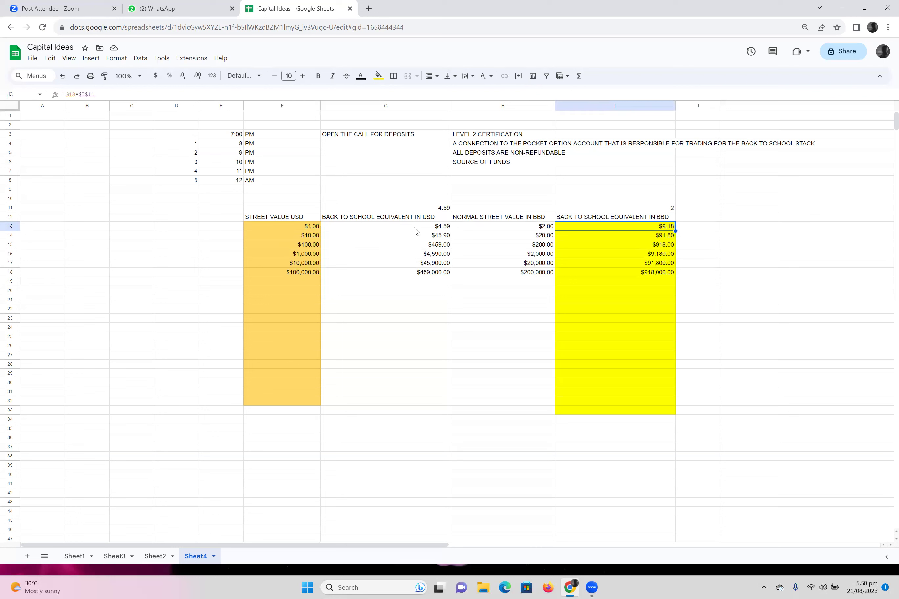
{"action": "left_click", "coordinate": [314, 229]}
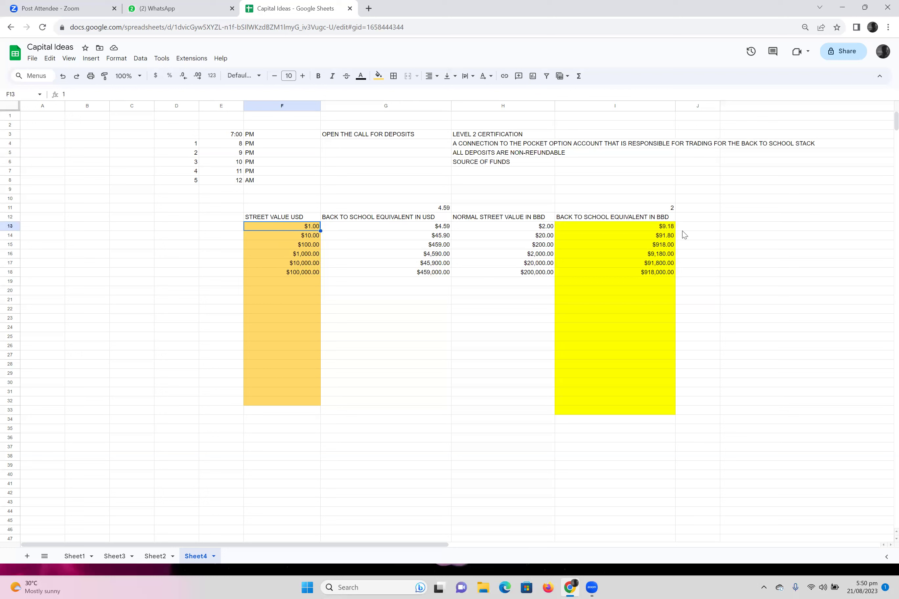
{"action": "left_click", "coordinate": [671, 231]}
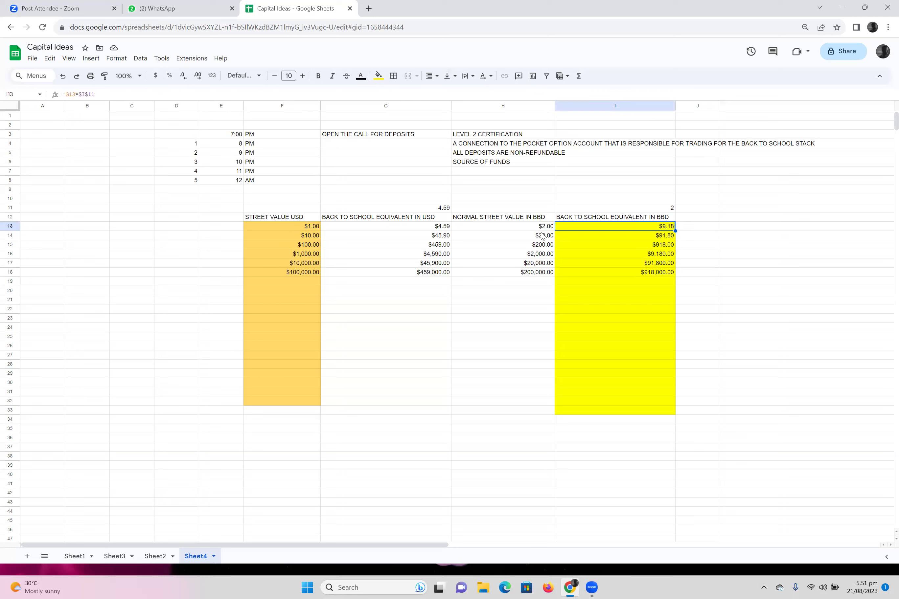
{"action": "left_click", "coordinate": [445, 231]}
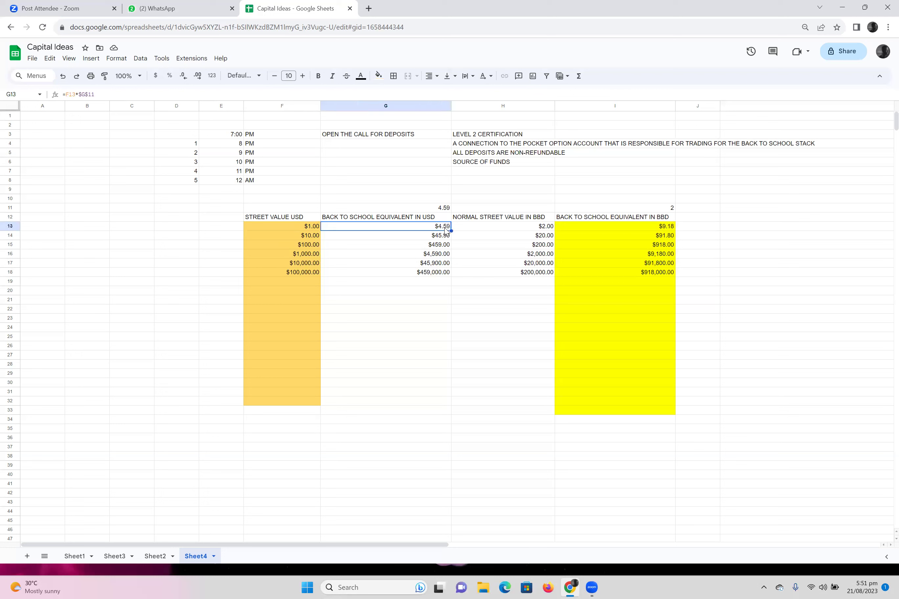
{"action": "left_click", "coordinate": [659, 227]}
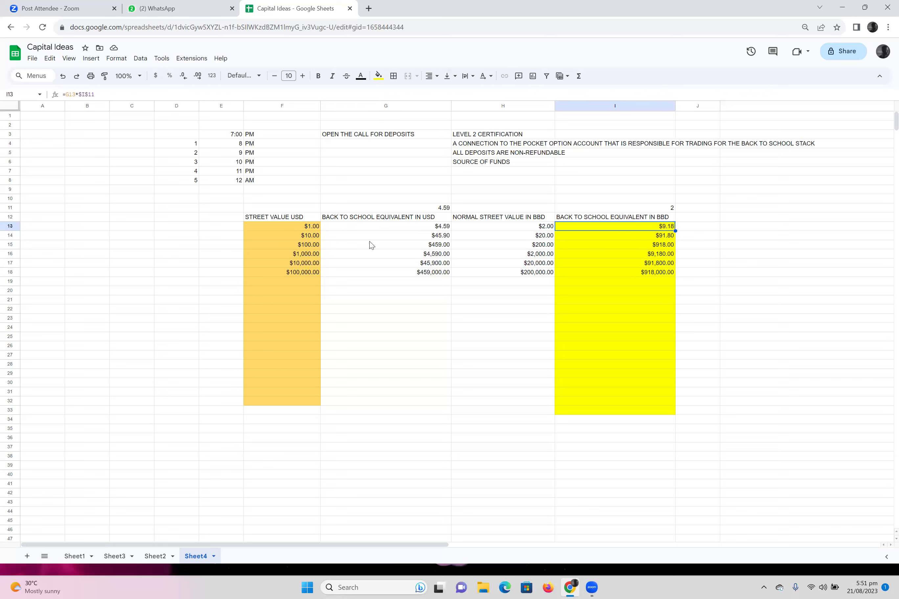
{"action": "left_click", "coordinate": [297, 227]}
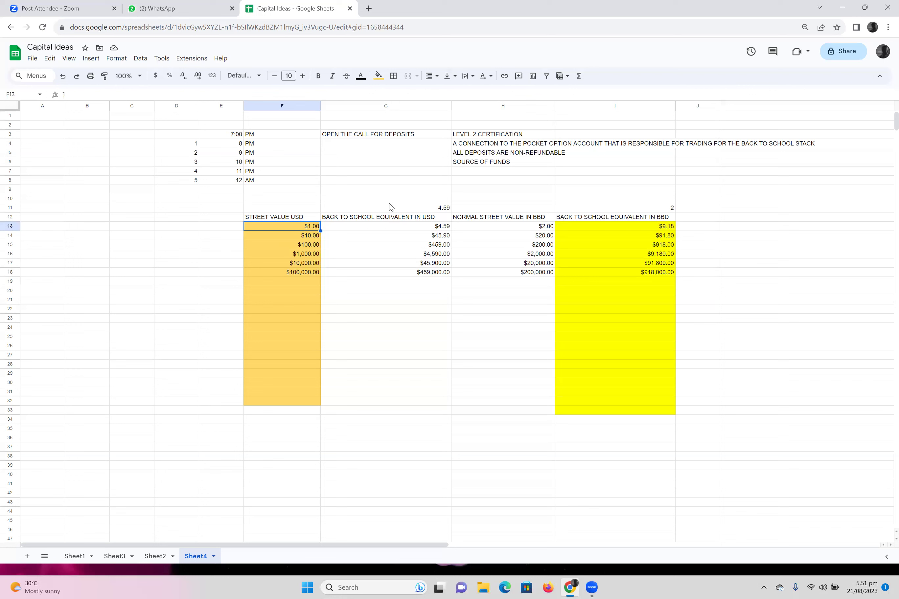
{"action": "left_click", "coordinate": [447, 209]}
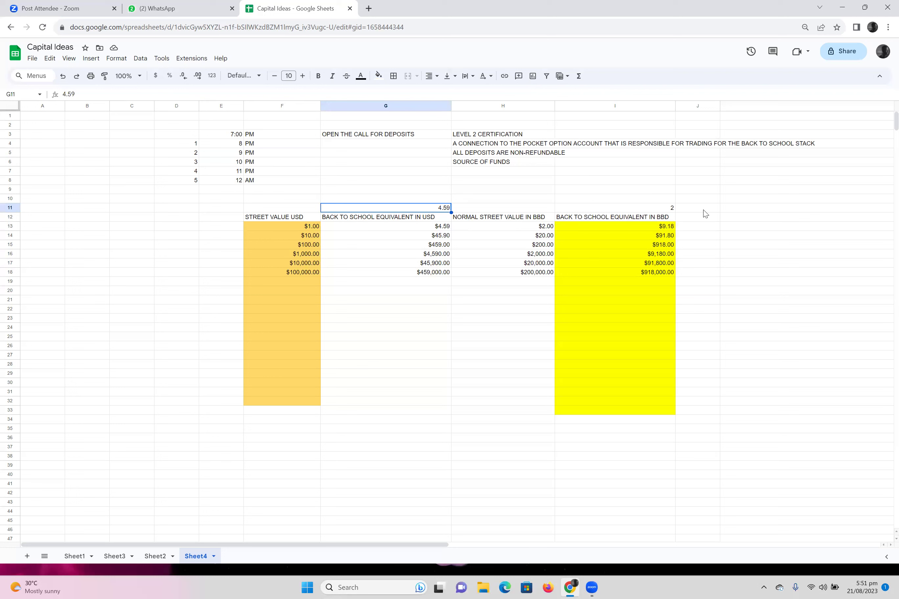
{"action": "left_click", "coordinate": [667, 228]}
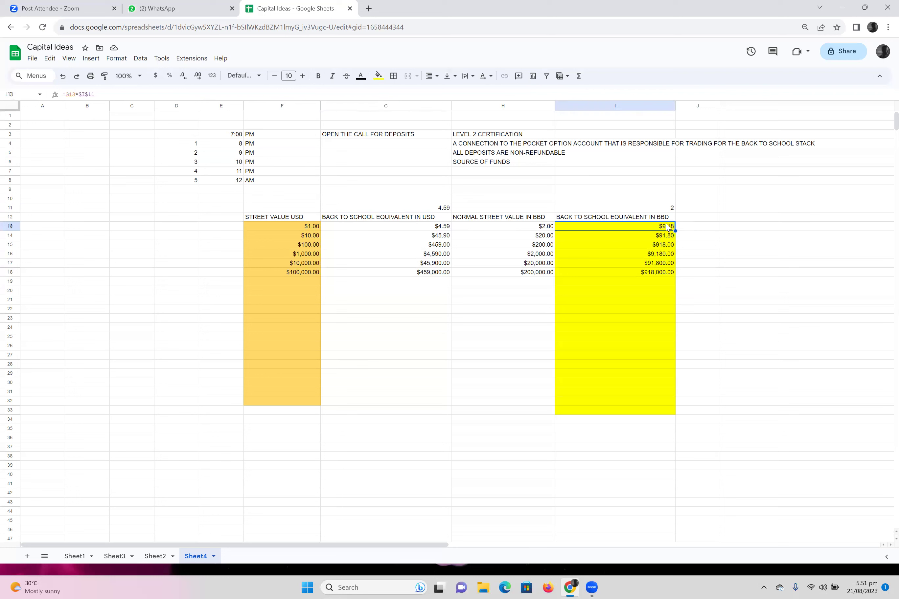
{"action": "left_click", "coordinate": [283, 273]}
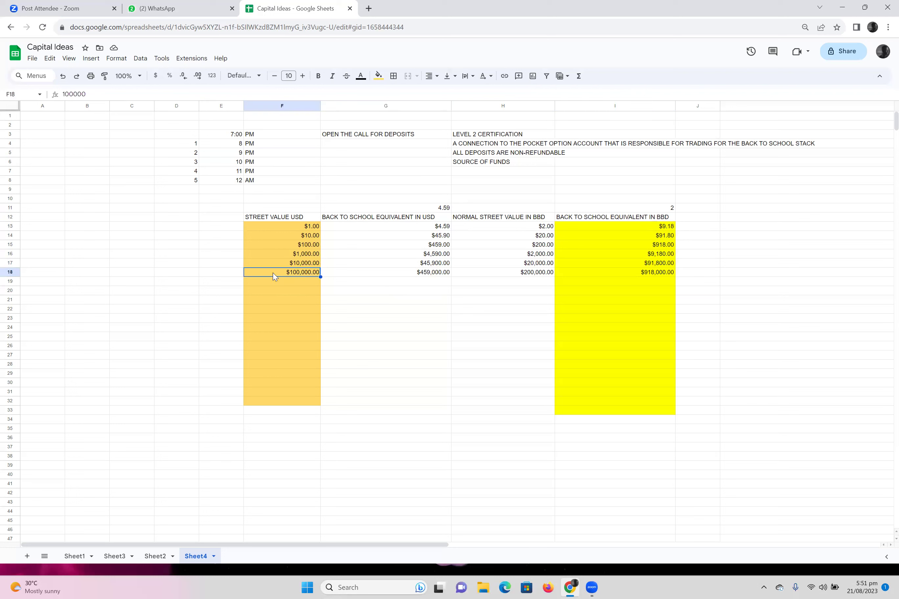